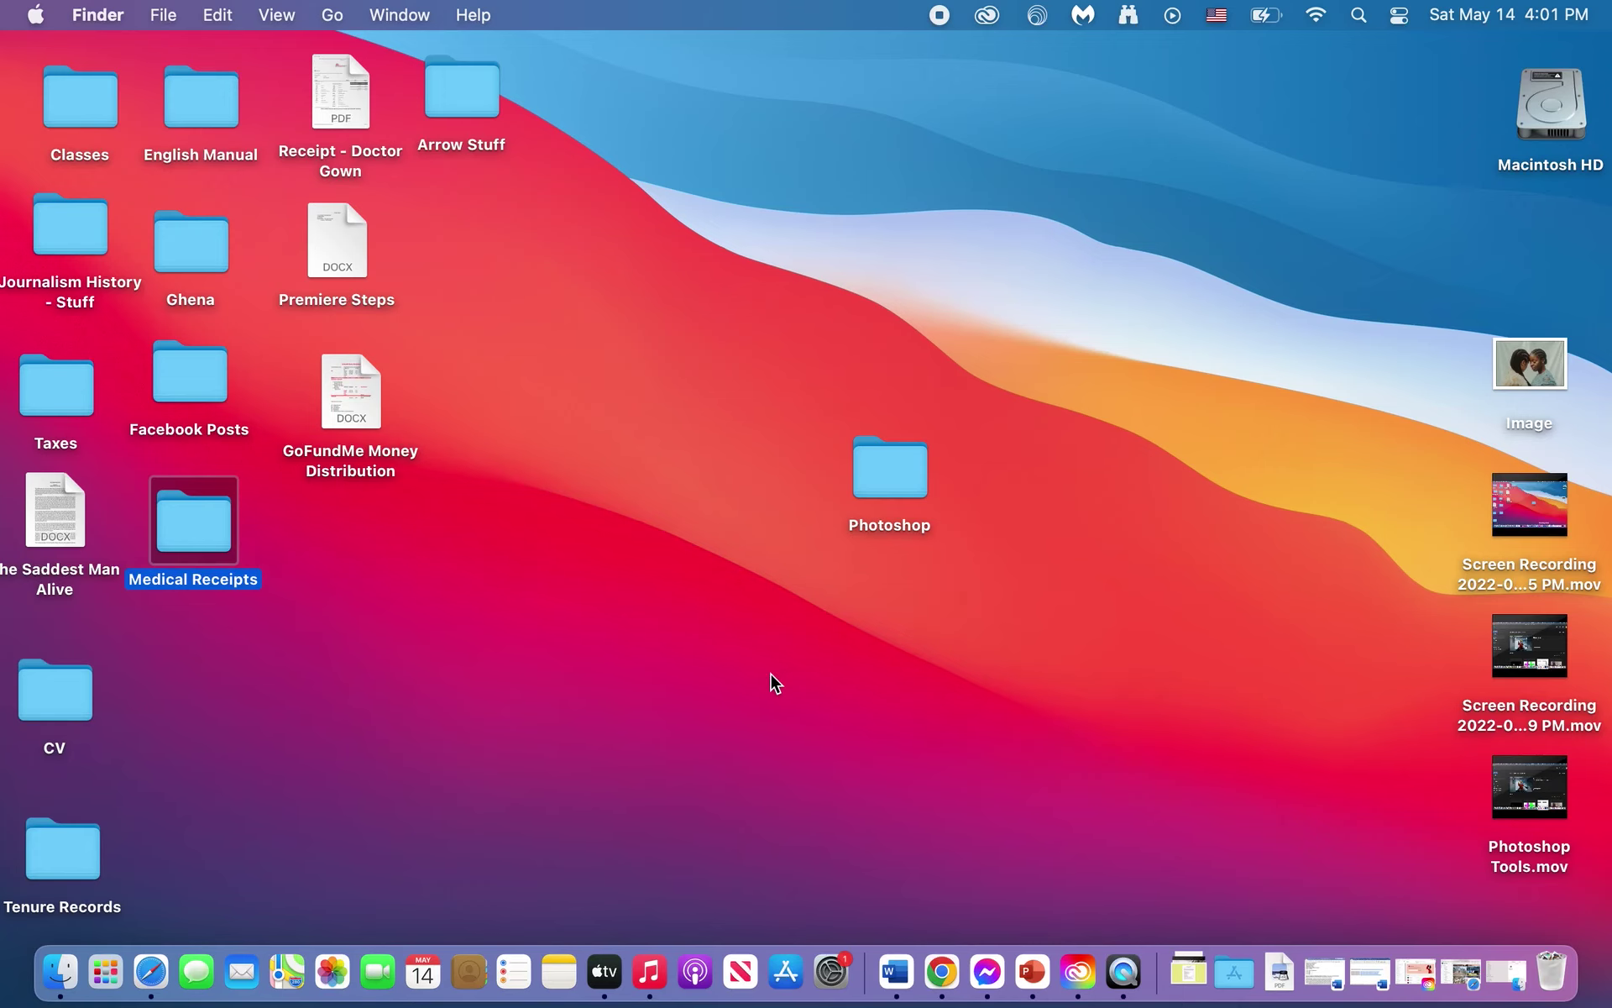
# Step: Open AdobeStock_271408068.jpeg from the desktop Photoshop folder with Adobe Photoshop 2022
pyautogui.doubleClick(892, 481)
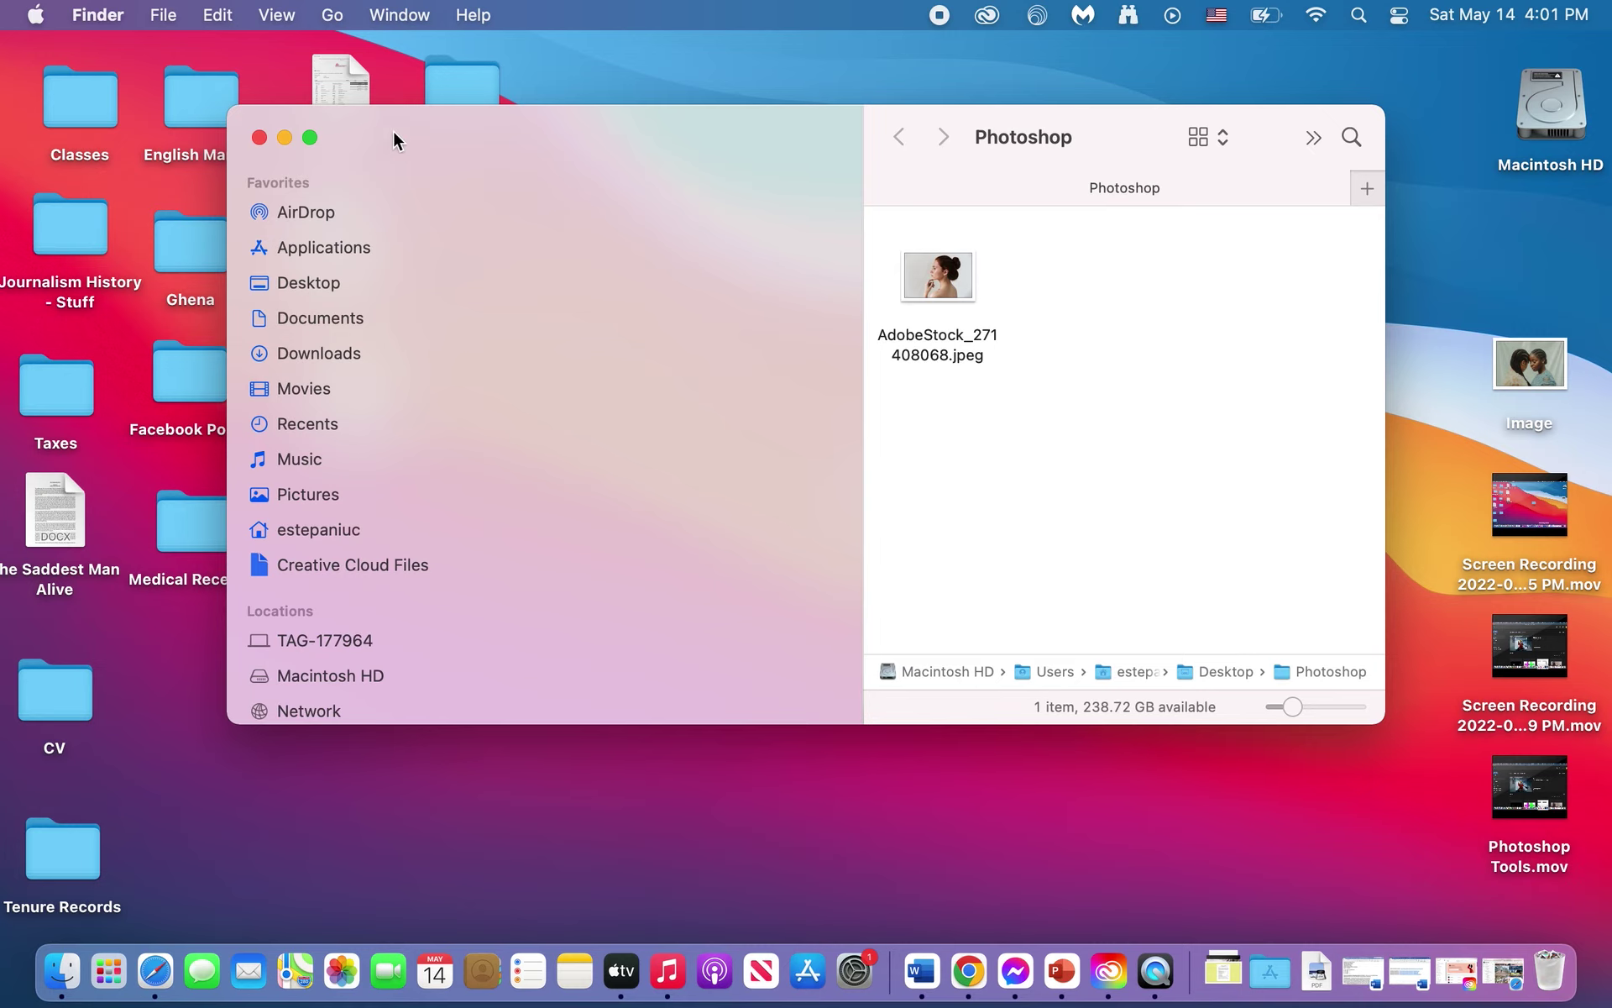
pyautogui.click(259, 137)
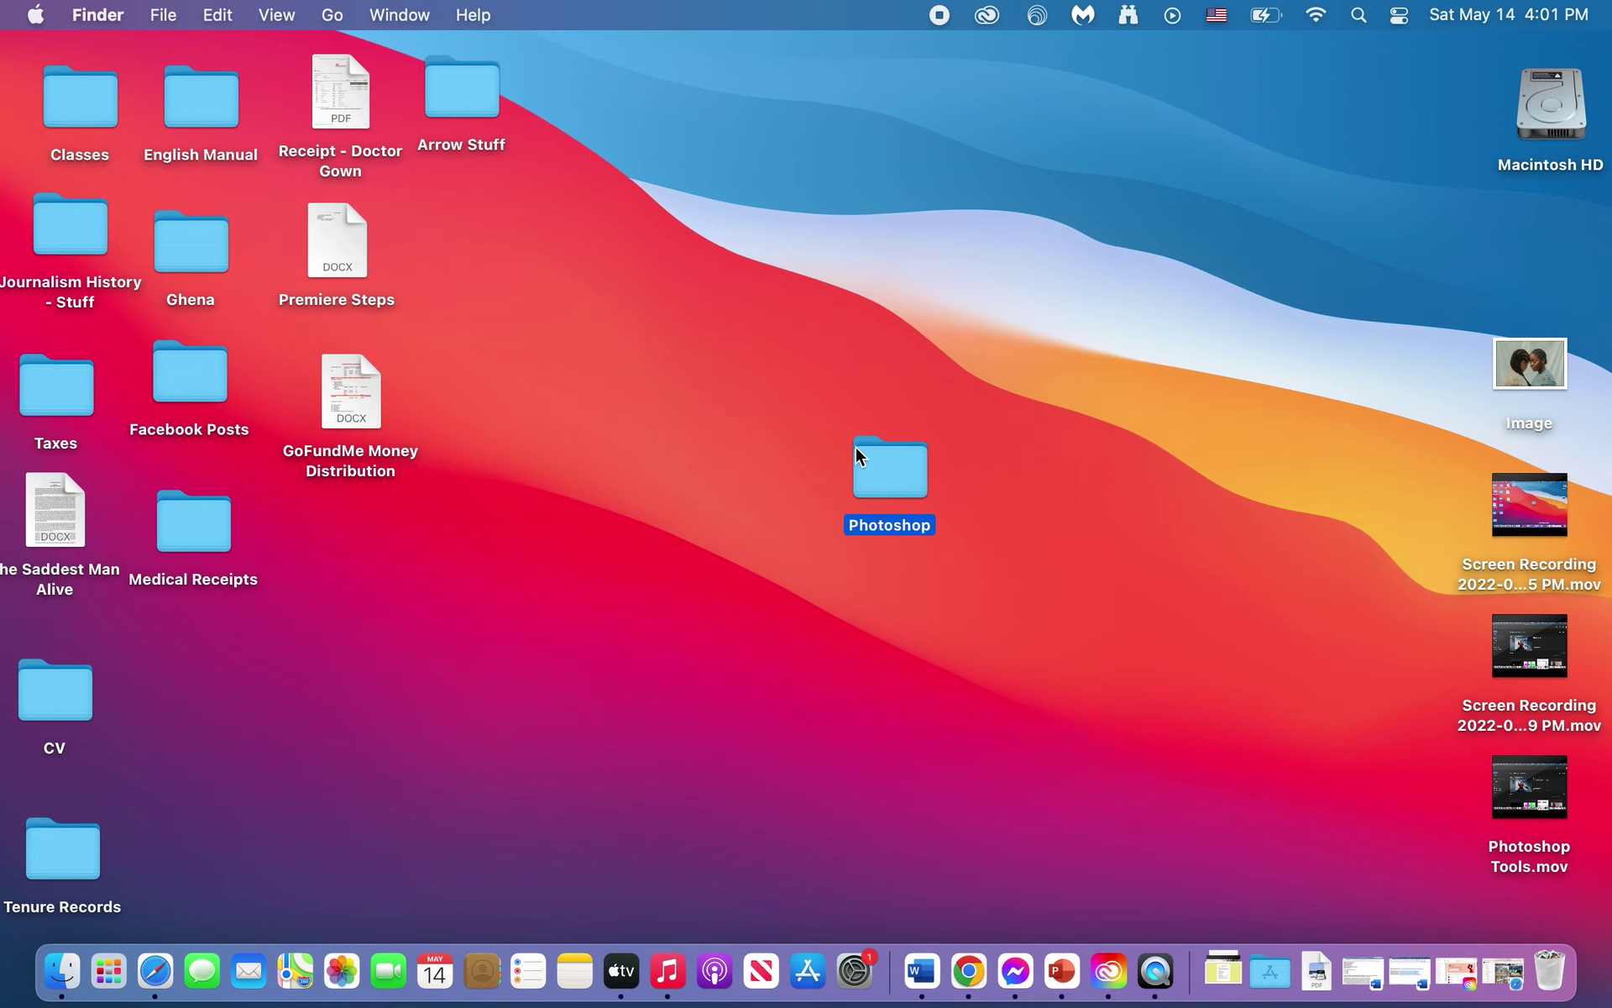
pyautogui.doubleClick(886, 464)
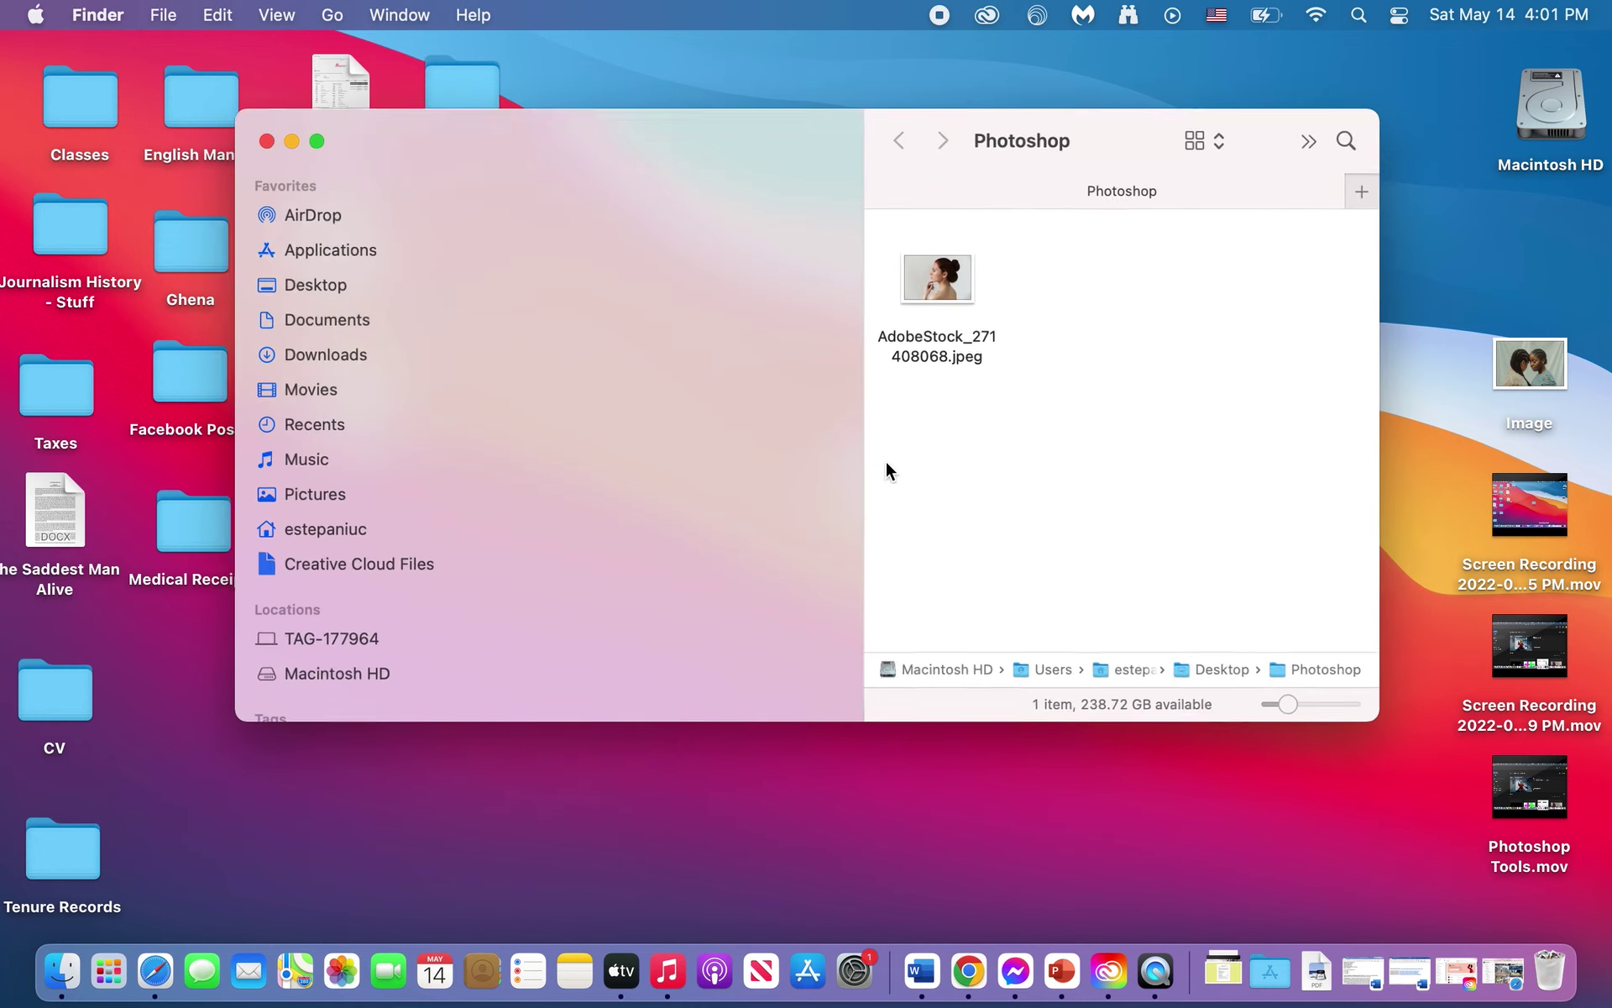
pyautogui.click(942, 279)
pyautogui.rightClick(942, 279)
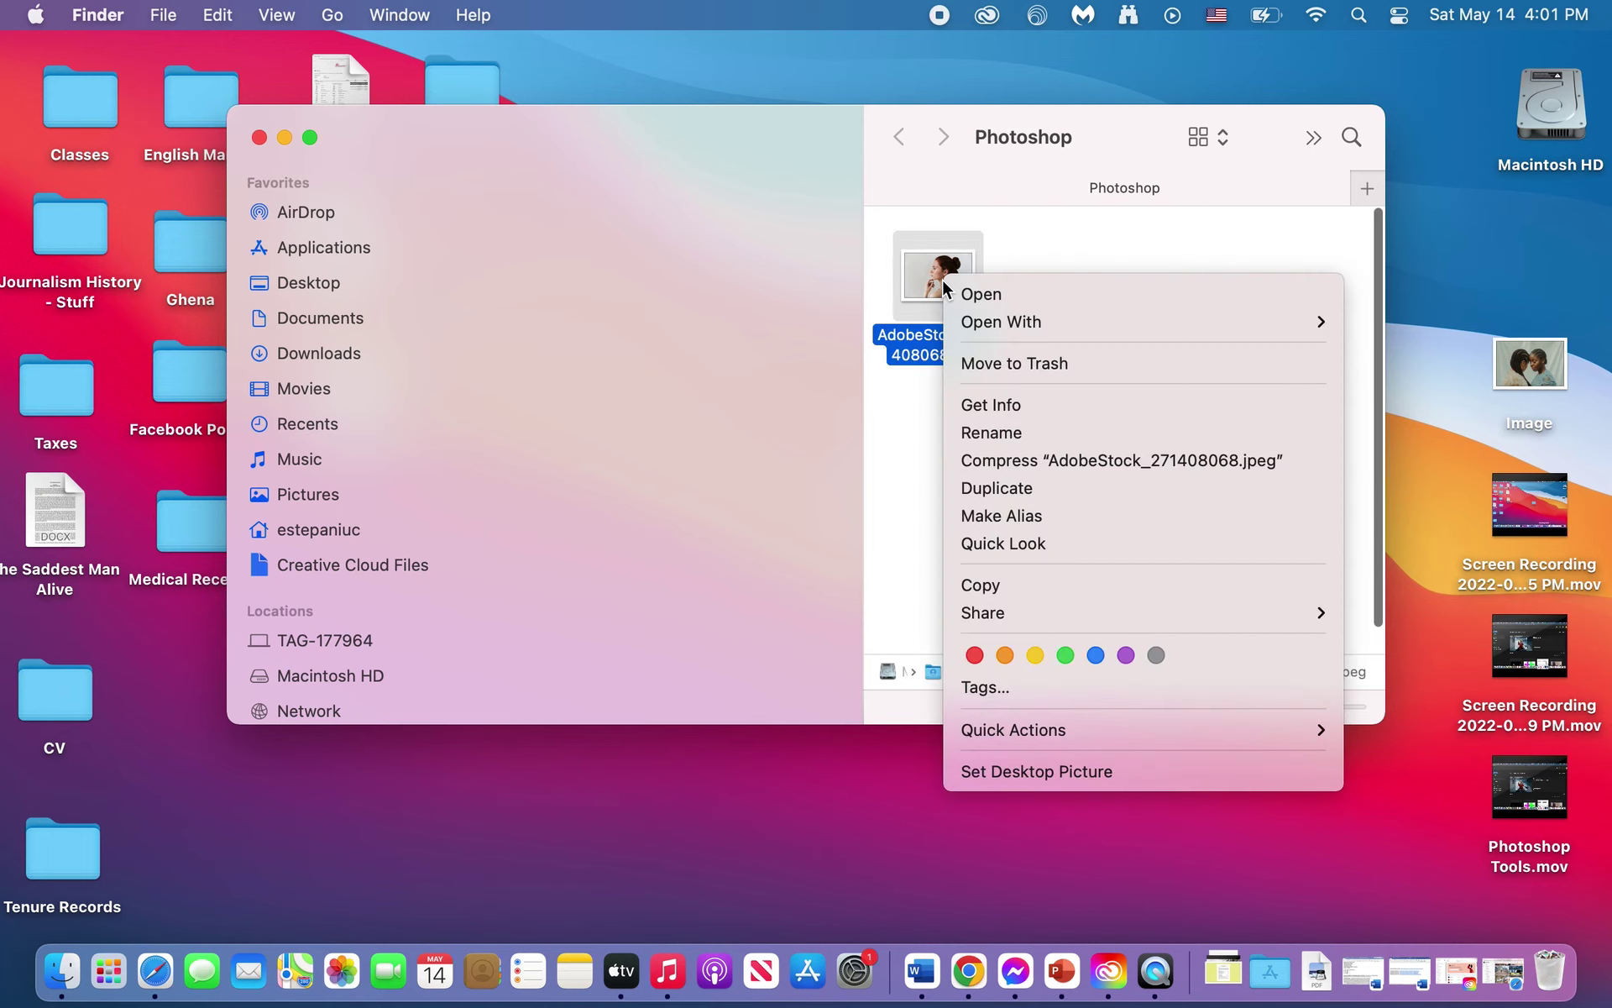
pyautogui.moveTo(1019, 331)
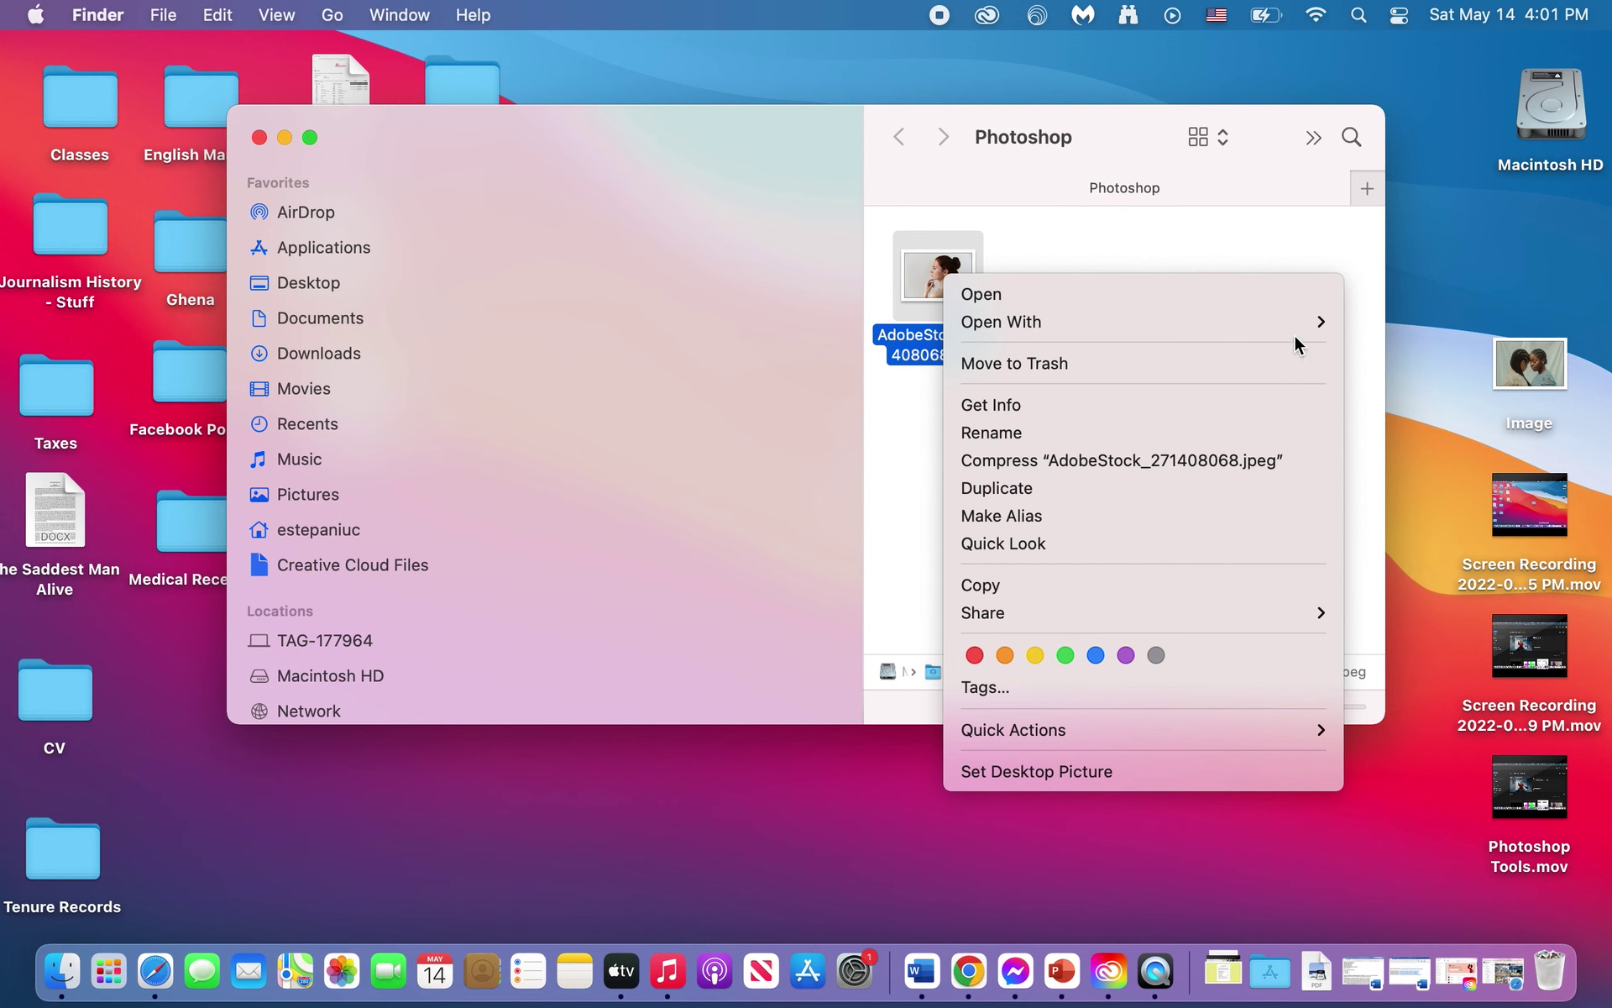
pyautogui.click(1414, 390)
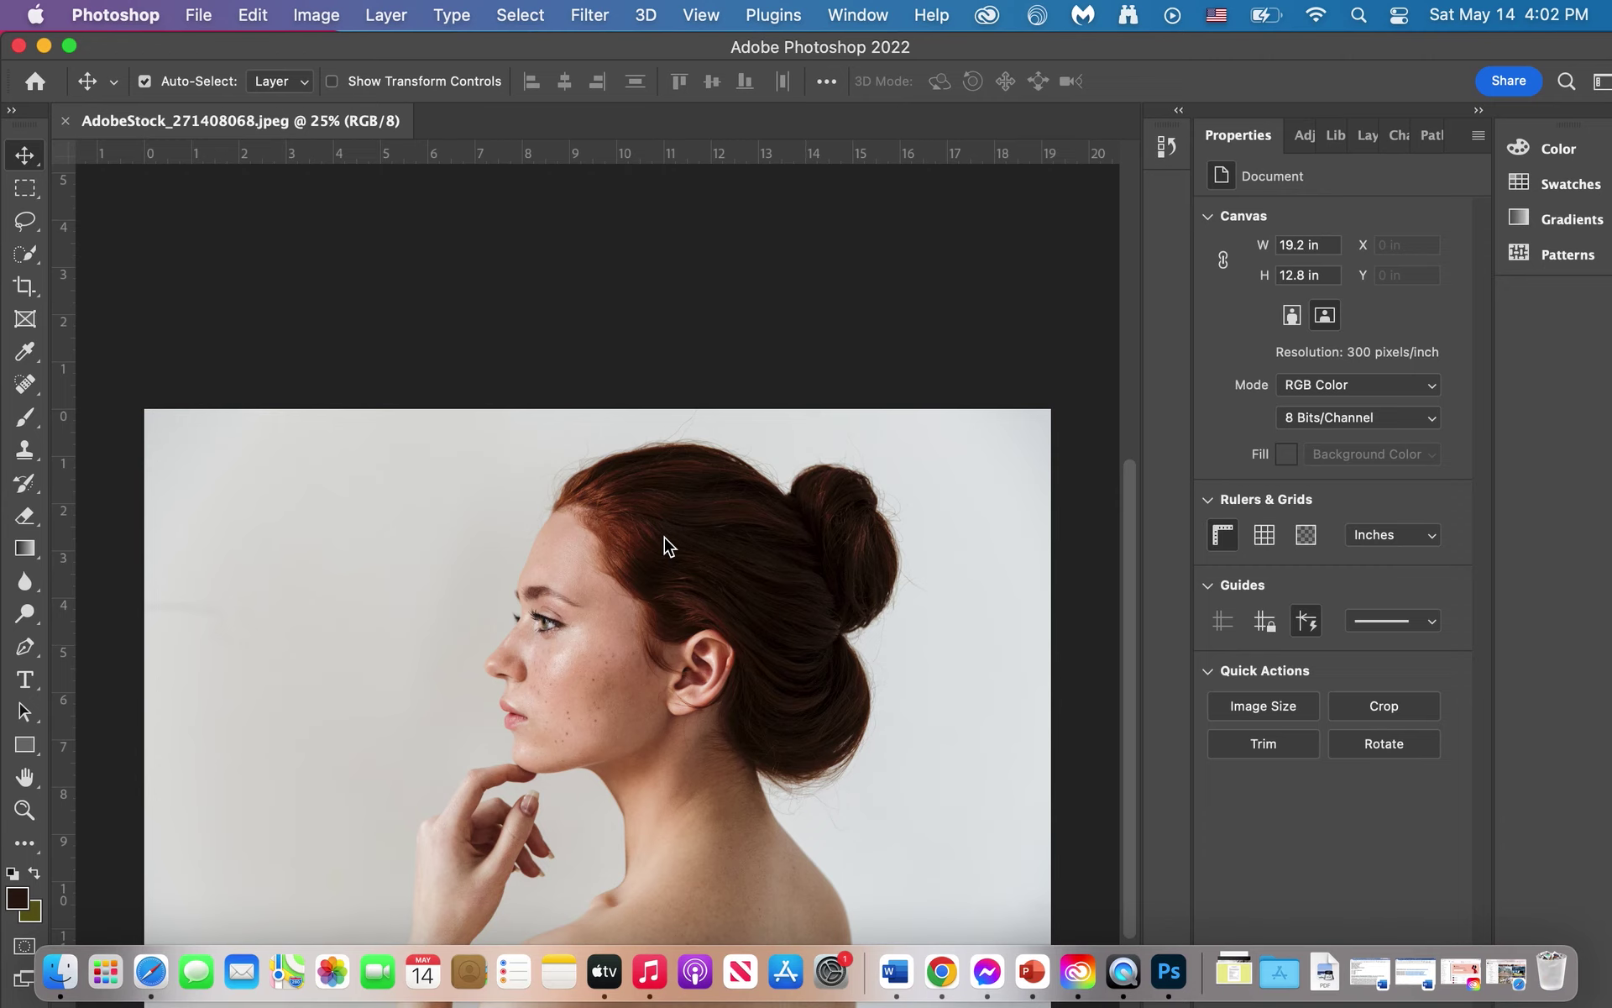
# Step: Unlock the Background layer in the Layers panel so it becomes the editable Layer 0
pyautogui.scroll(-10, 922, 522)
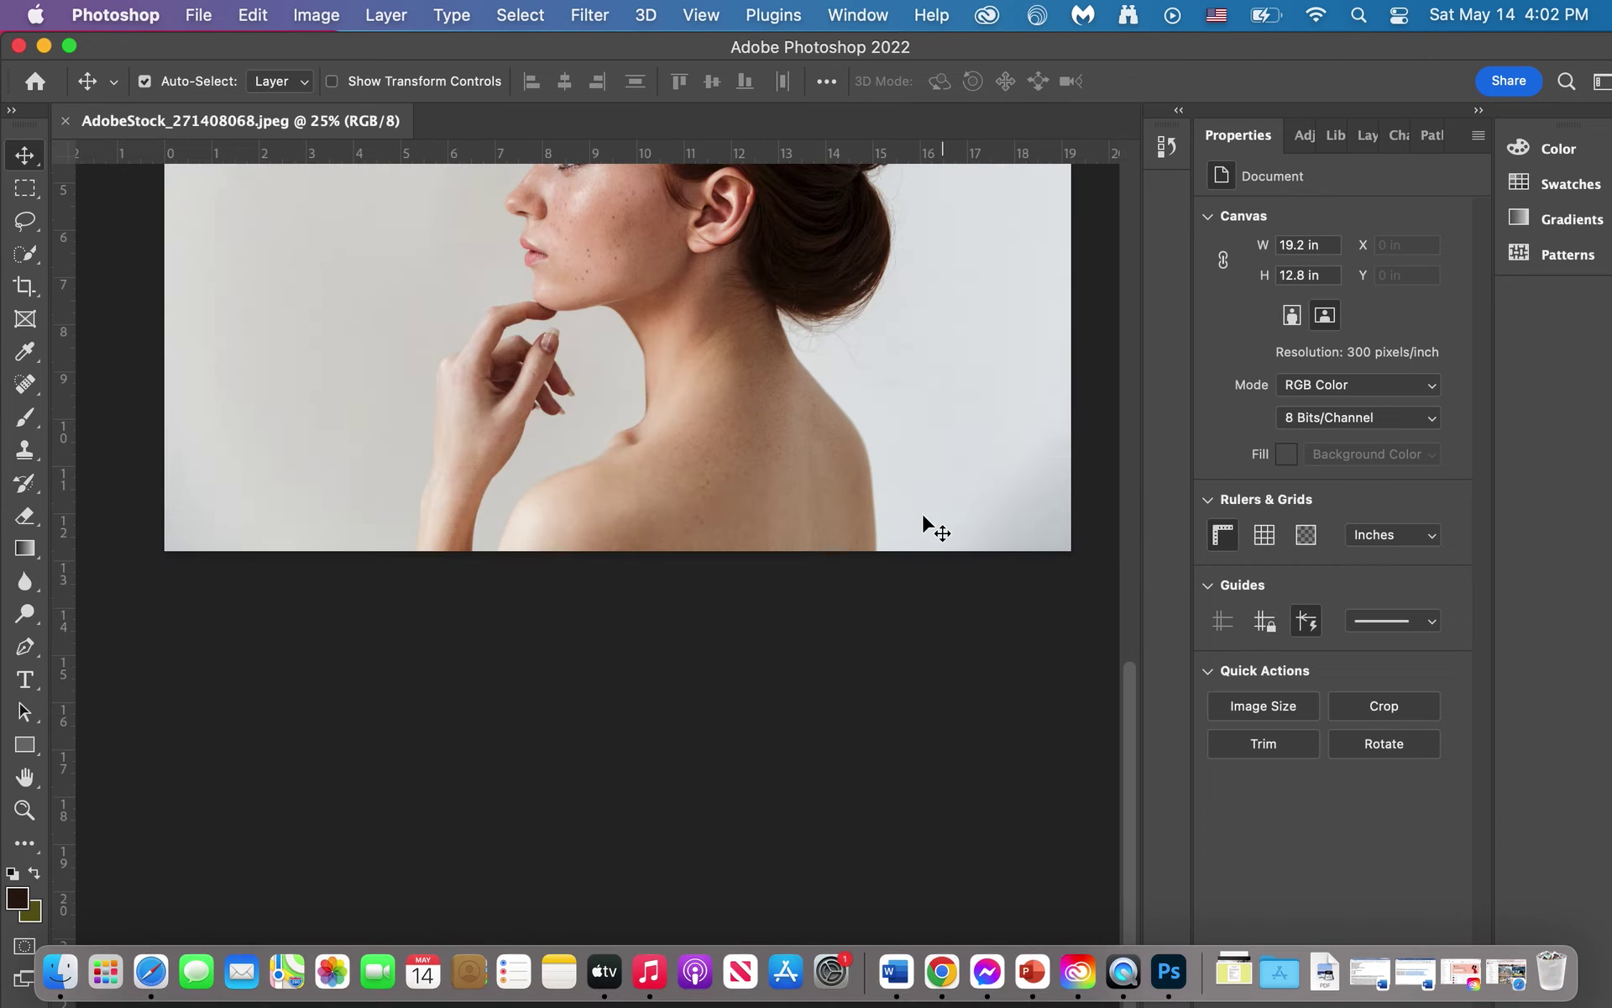
pyautogui.moveTo(1125, 699); pyautogui.dragTo(1129, 580)
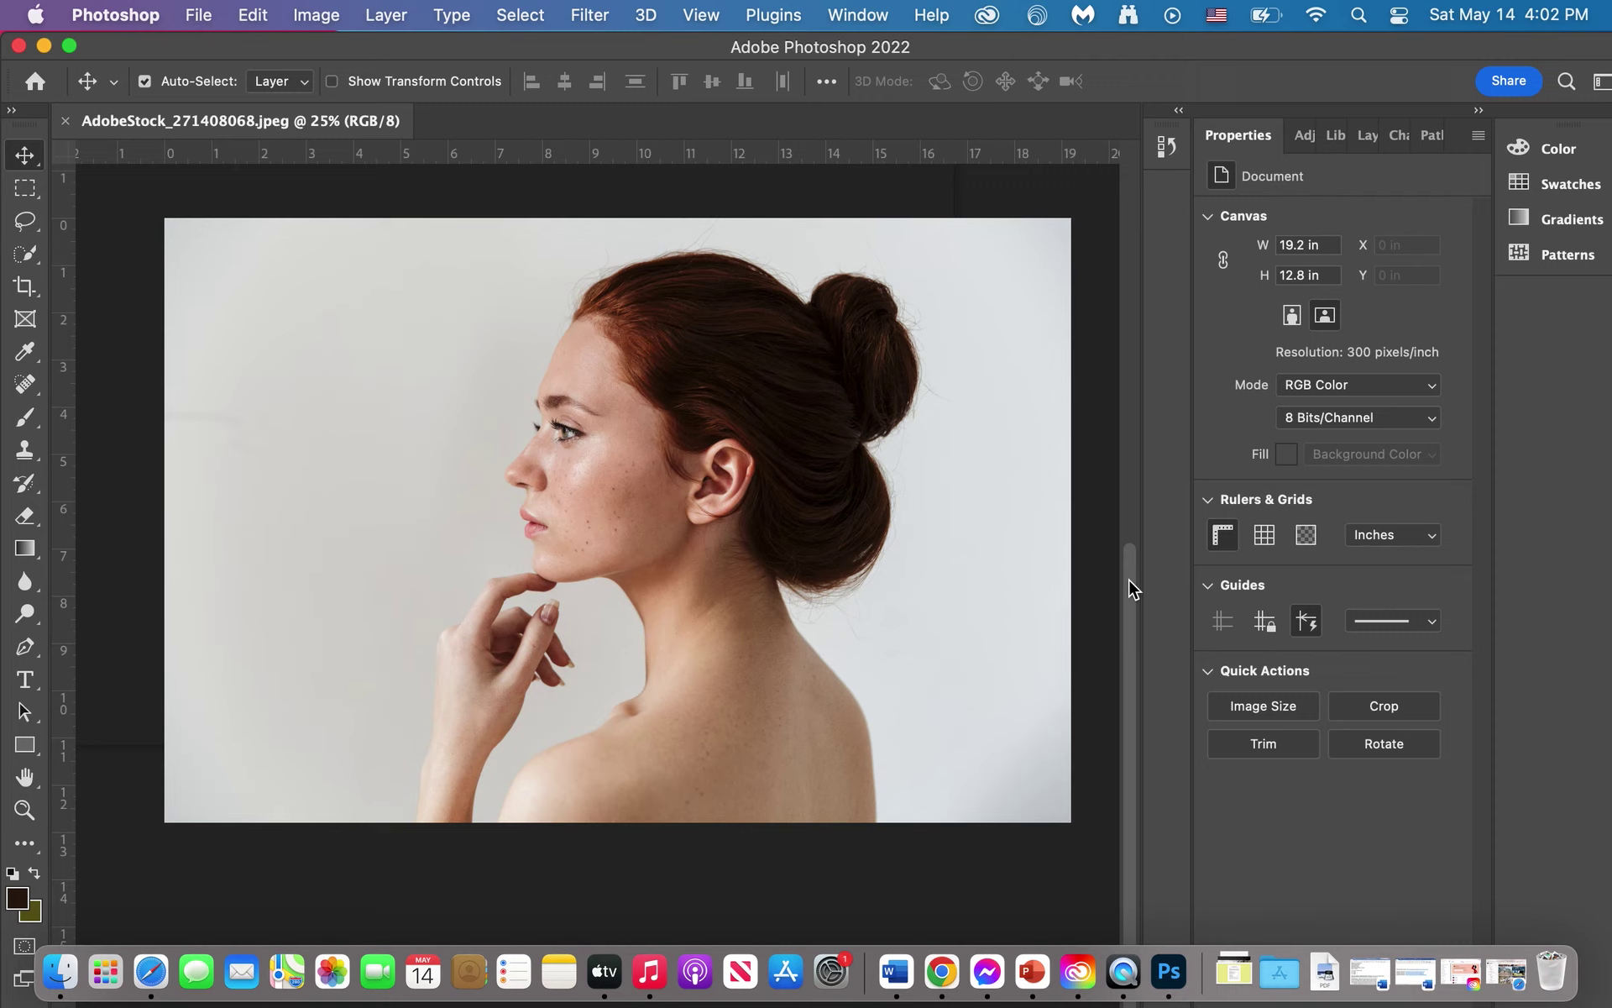
pyautogui.click(1368, 135)
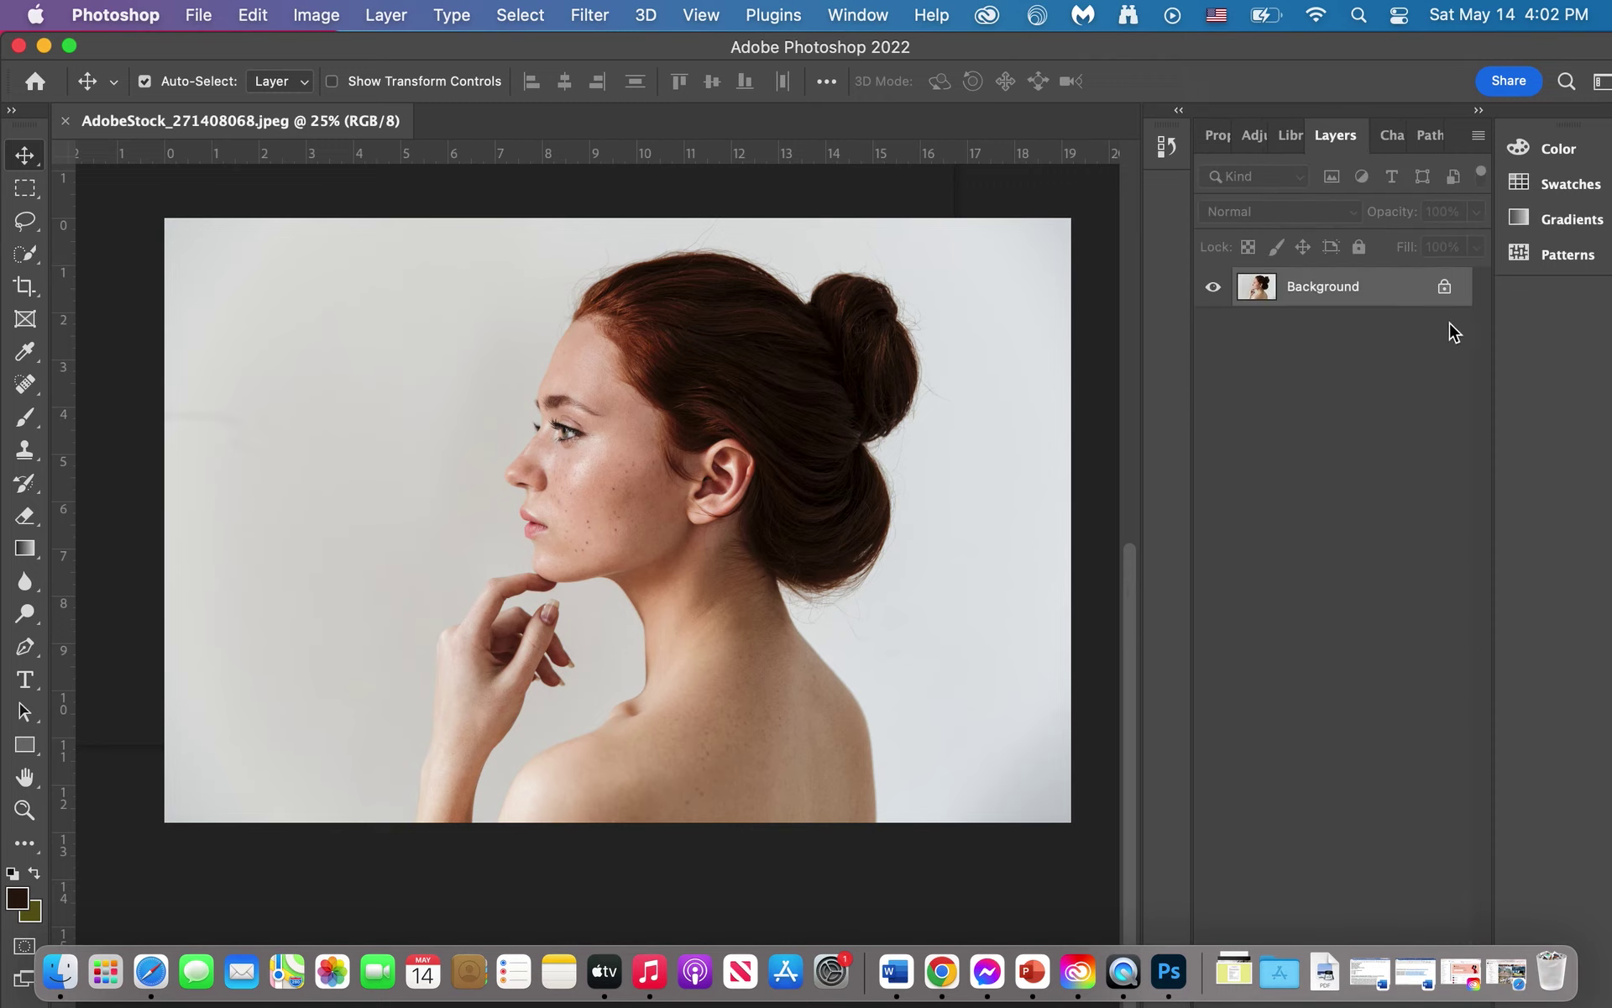
pyautogui.click(1444, 288)
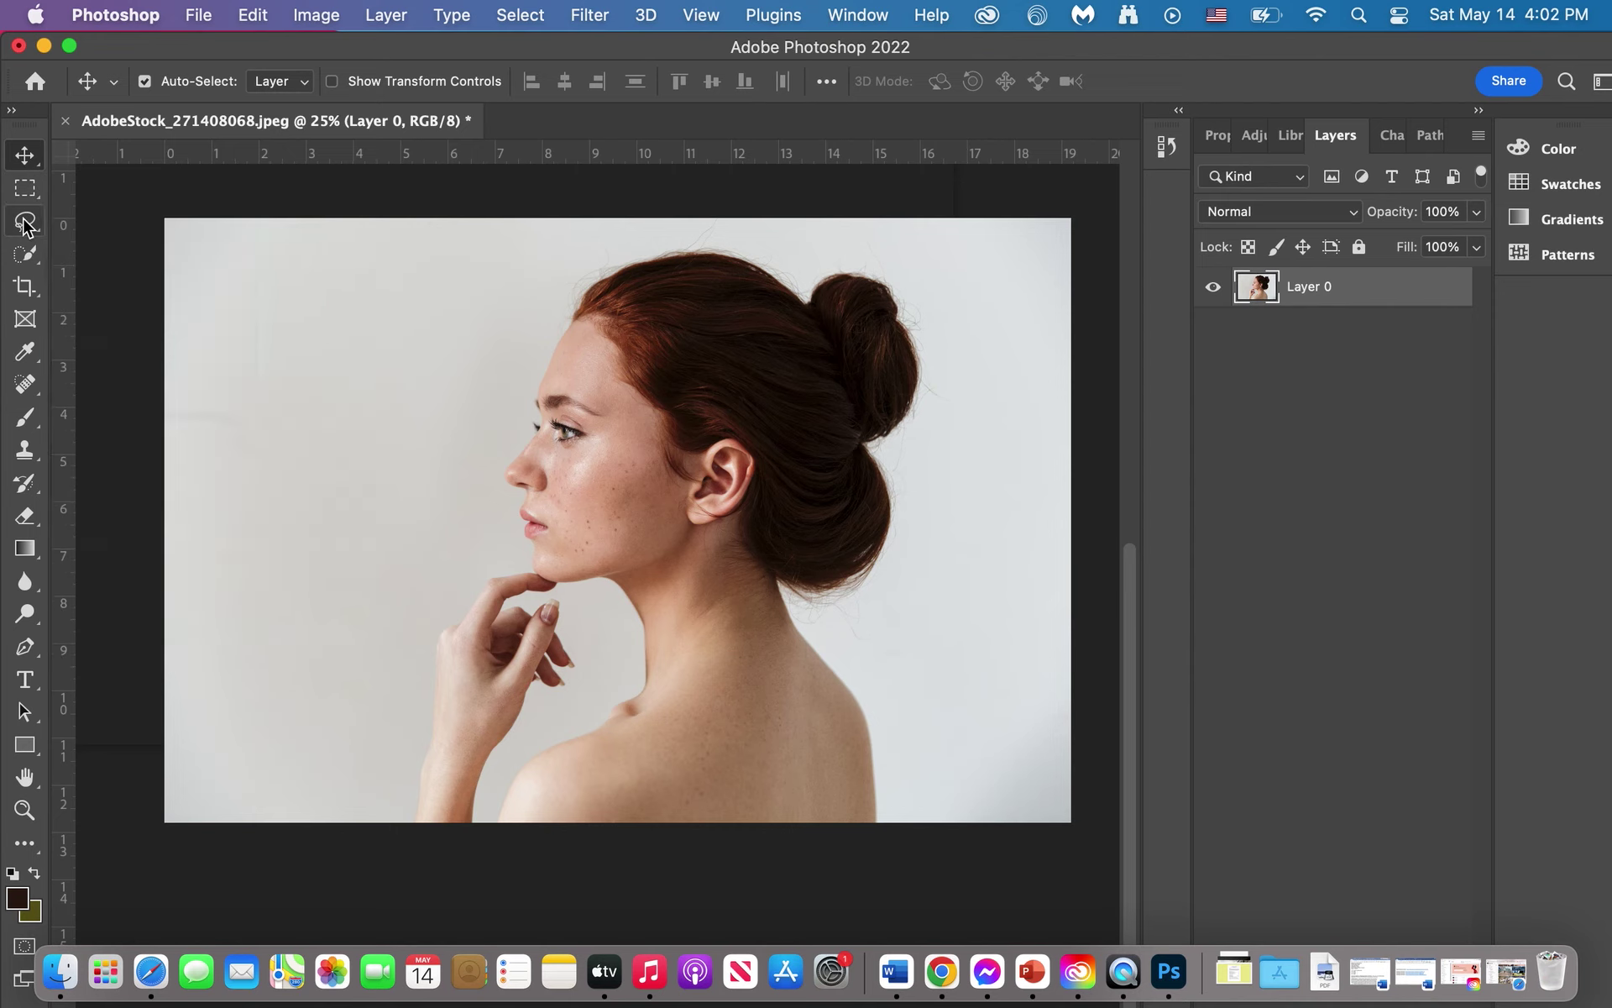
# Step: Quick-select the woman from the hair bun down, subtracting the gap between hand and neck
pyautogui.click(24, 253)
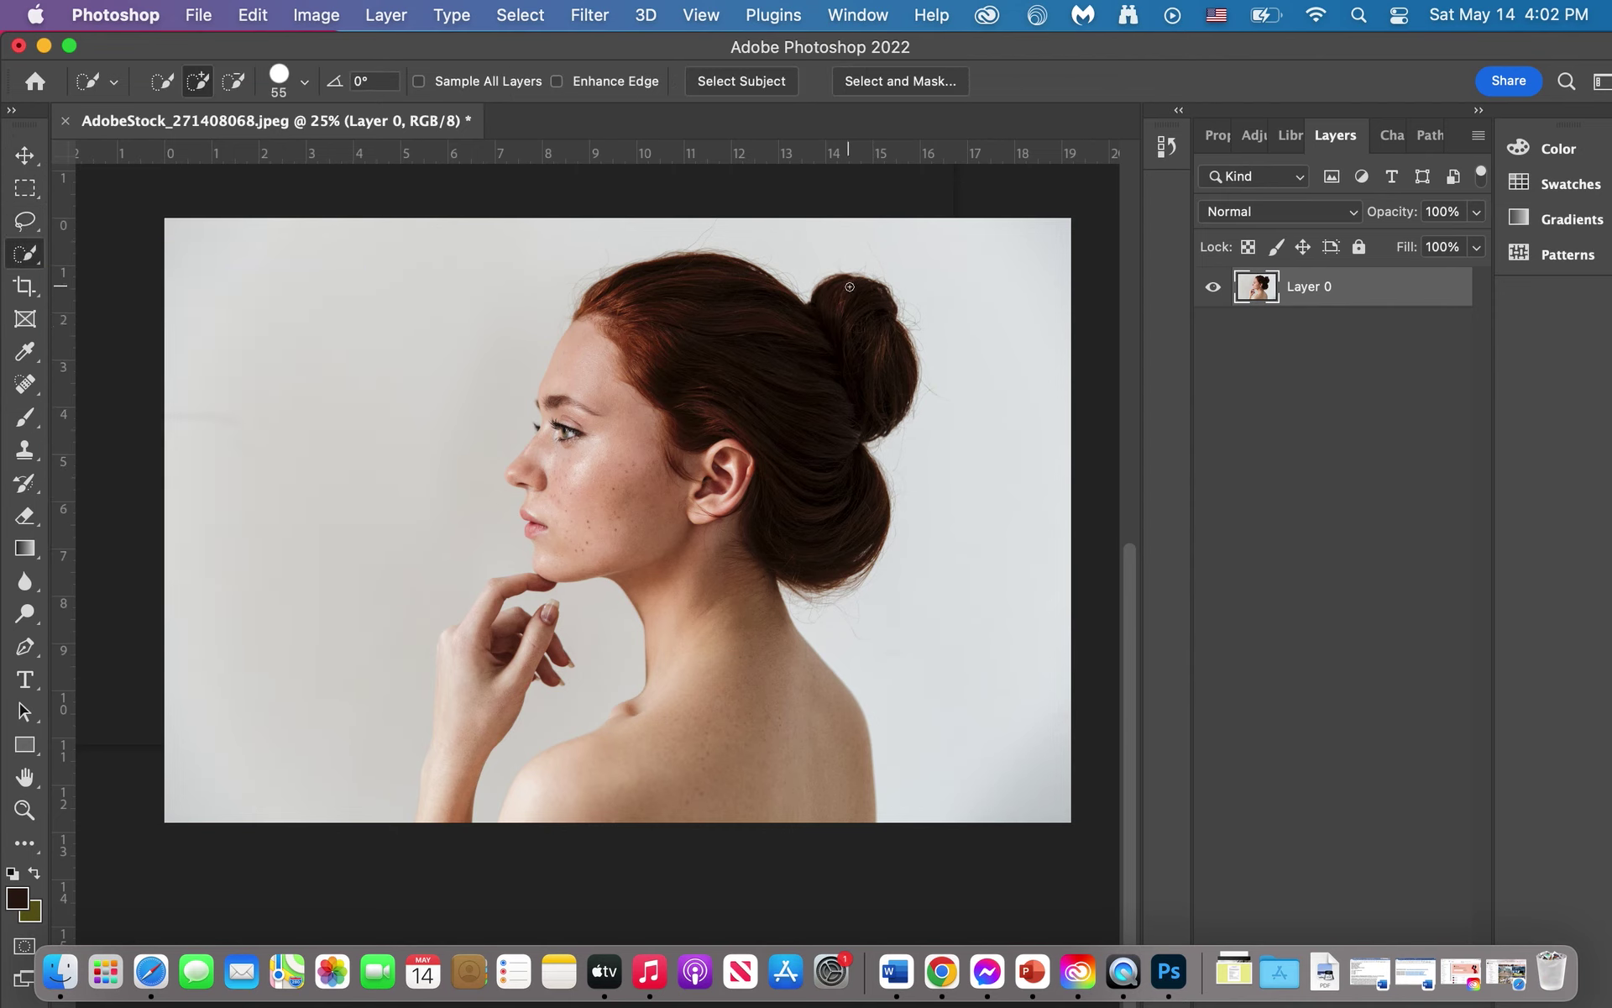
pyautogui.moveTo(850, 287)
pyautogui.mouseDown()
pyautogui.moveTo(878, 312)
pyautogui.moveTo(856, 321)
pyautogui.moveTo(894, 407)
pyautogui.moveTo(870, 426)
pyautogui.moveTo(824, 342)
pyautogui.moveTo(808, 370)
pyautogui.moveTo(763, 305)
pyautogui.moveTo(652, 310)
pyautogui.moveTo(589, 347)
pyautogui.moveTo(554, 394)
pyautogui.moveTo(638, 411)
pyautogui.moveTo(724, 461)
pyautogui.moveTo(705, 559)
pyautogui.moveTo(644, 504)
pyautogui.moveTo(638, 579)
pyautogui.moveTo(605, 598)
pyautogui.moveTo(663, 713)
pyautogui.moveTo(729, 654)
pyautogui.moveTo(554, 672)
pyautogui.moveTo(461, 645)
pyautogui.moveTo(476, 661)
pyautogui.moveTo(443, 813)
pyautogui.moveTo(460, 811)
pyautogui.moveTo(440, 785)
pyautogui.moveTo(448, 649)
pyautogui.moveTo(500, 588)
pyautogui.mouseUp()
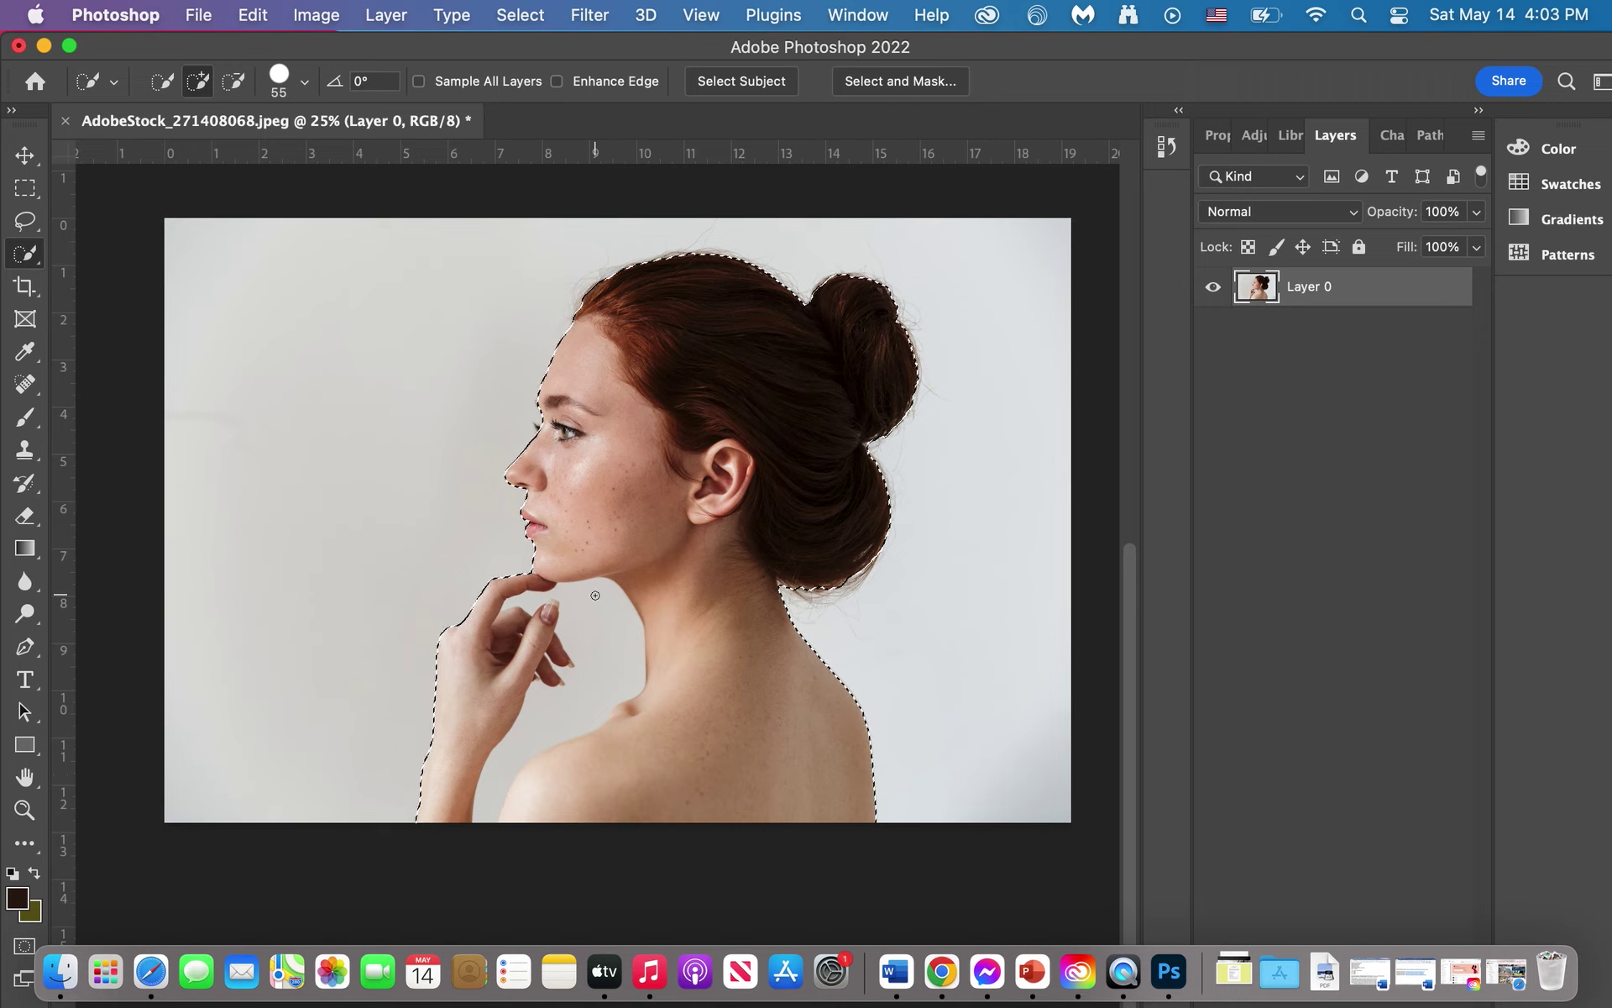
pyautogui.press('alt')
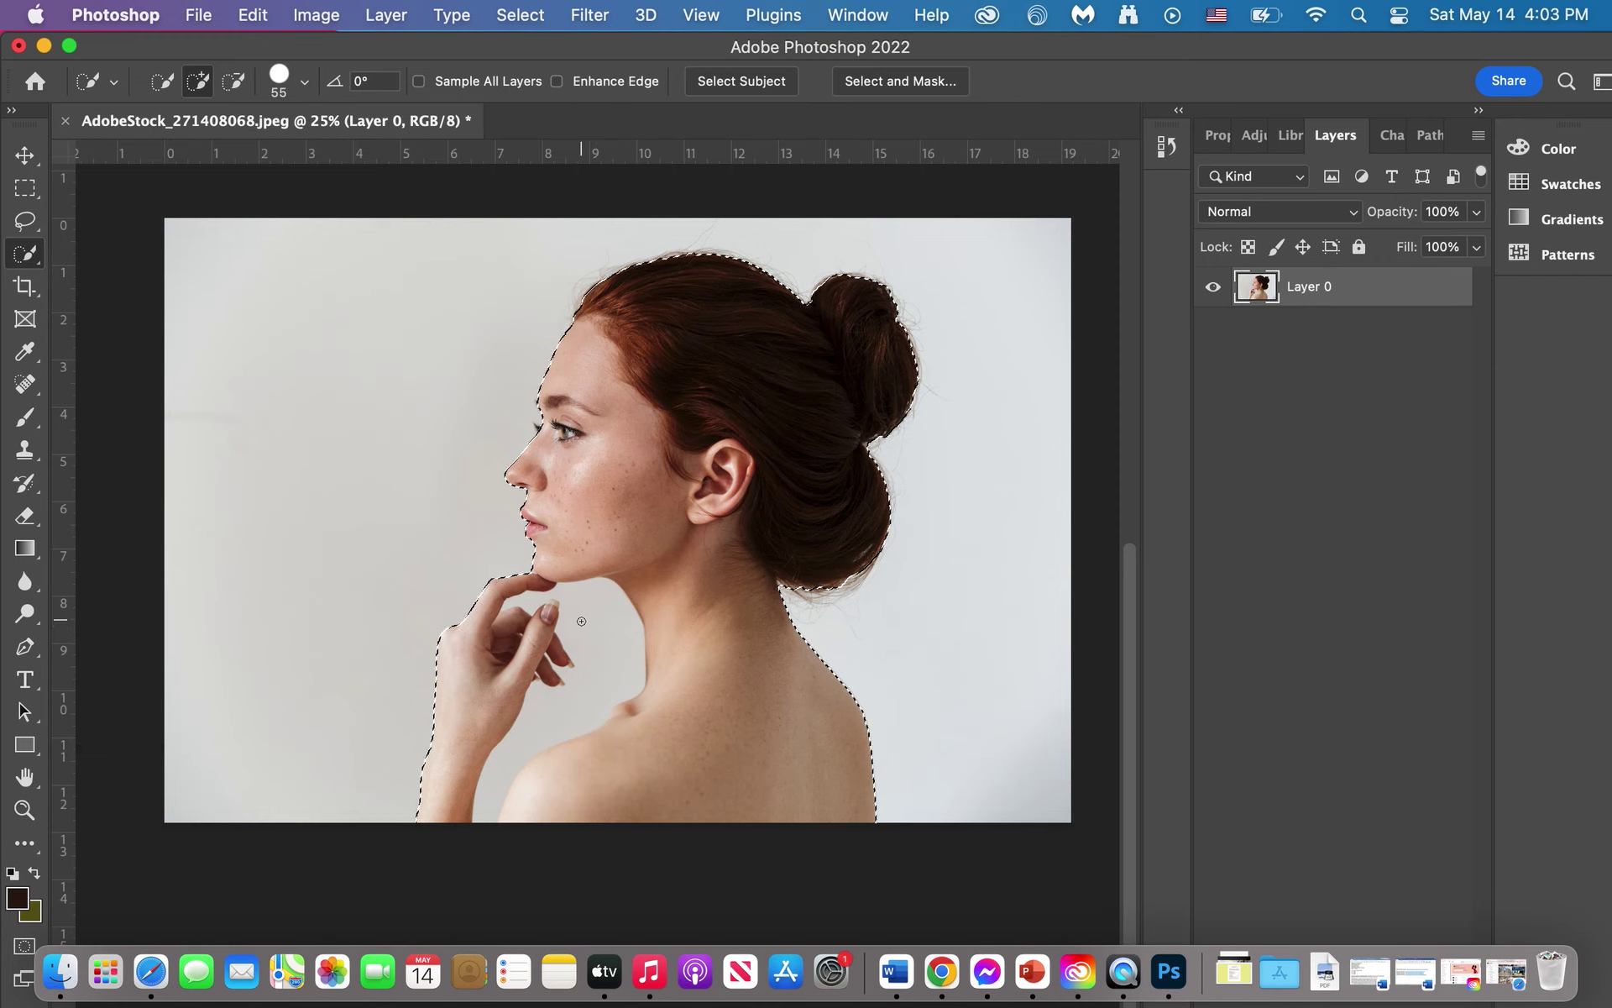
pyautogui.press('alt')
pyautogui.moveTo(581, 610)
pyautogui.mouseDown()
pyautogui.moveTo(612, 634)
pyautogui.moveTo(587, 681)
pyautogui.moveTo(602, 673)
pyautogui.moveTo(555, 713)
pyautogui.mouseUp()
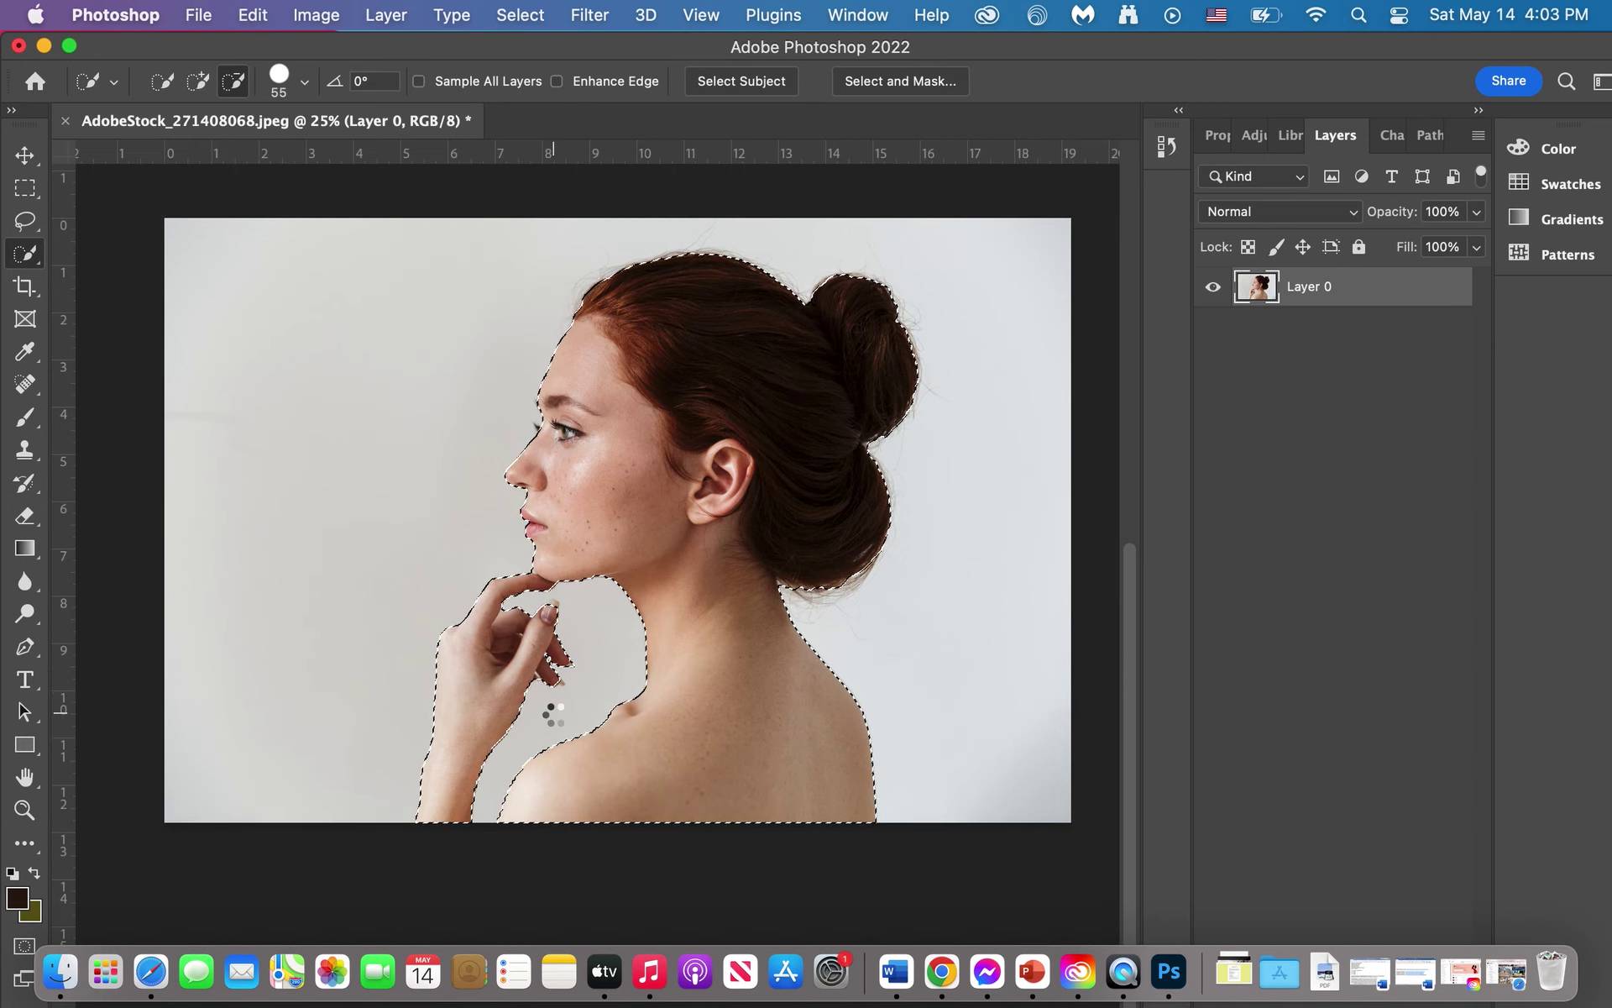
pyautogui.scroll(1, 533, 613)
pyautogui.scroll(5, 533, 613)
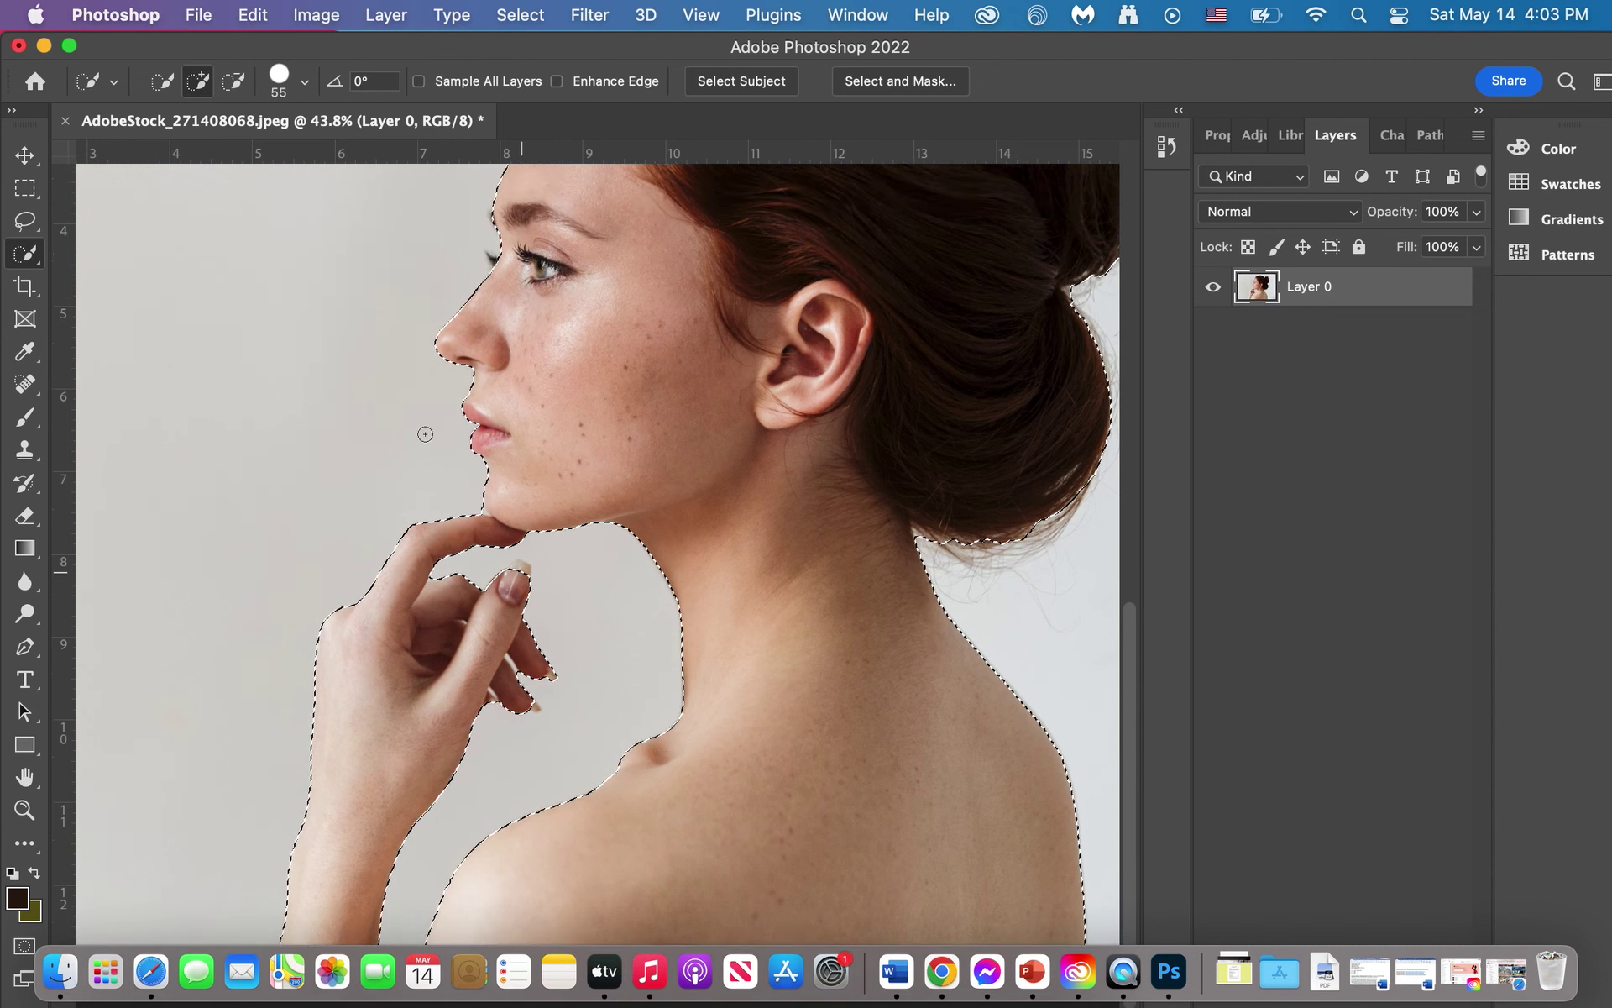
# Step: Shrink the Quick Selection brush to 13 px
pyautogui.click(304, 81)
pyautogui.moveTo(228, 151); pyautogui.dragTo(176, 151)
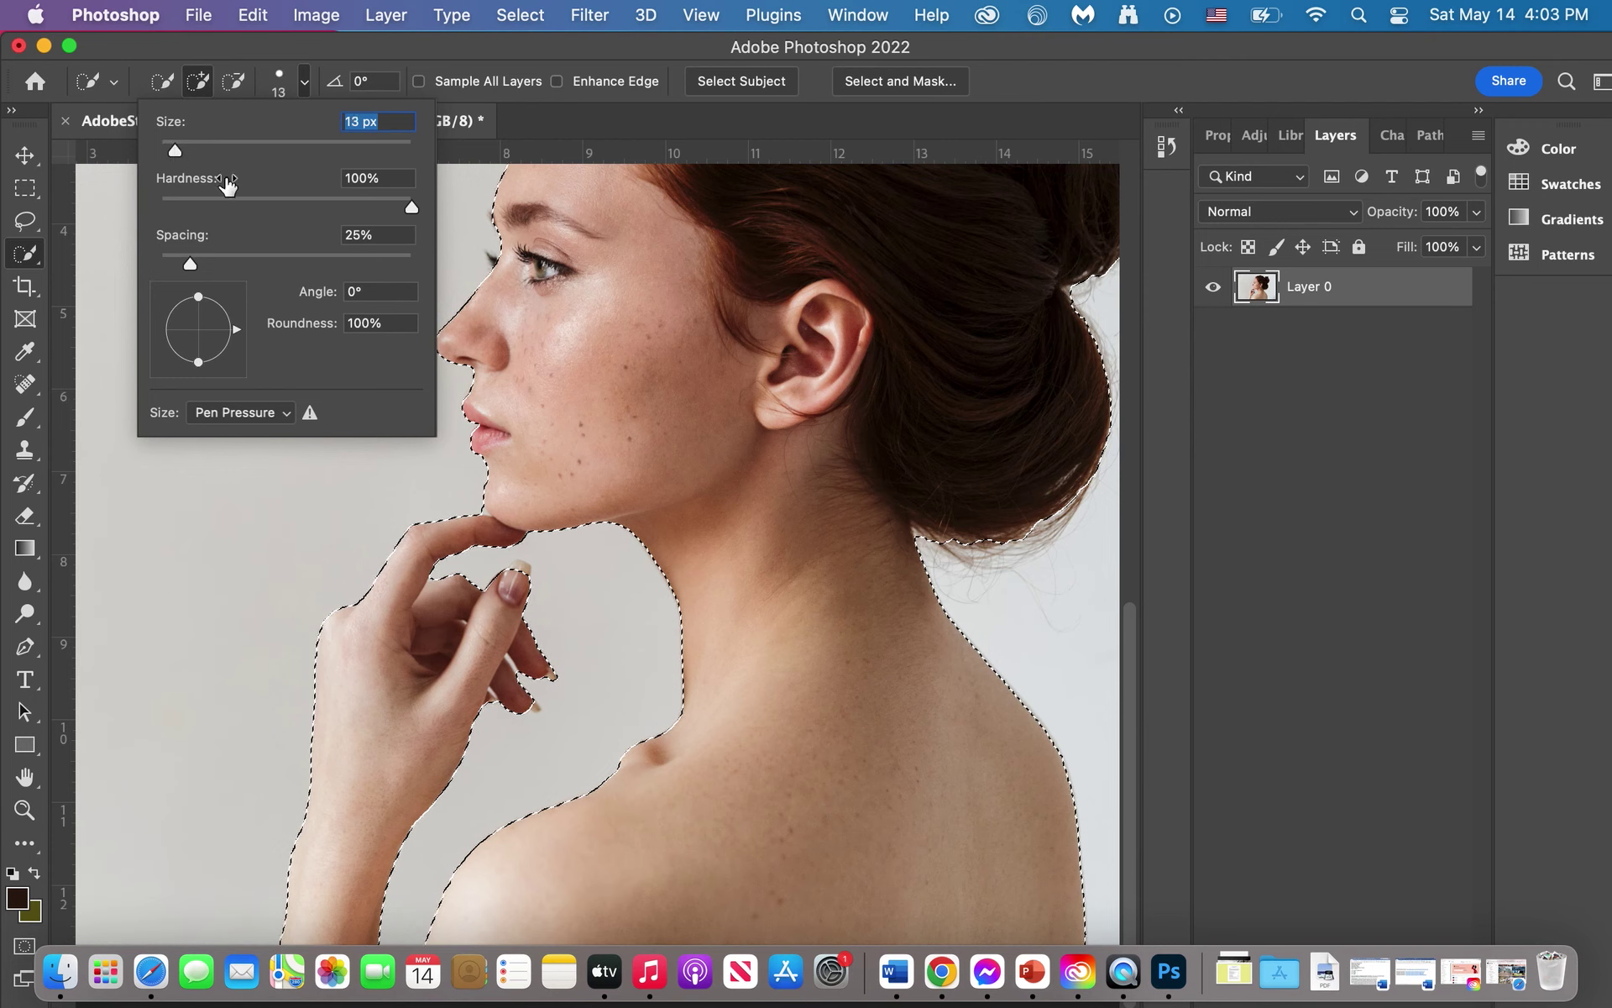
pyautogui.press('Return')
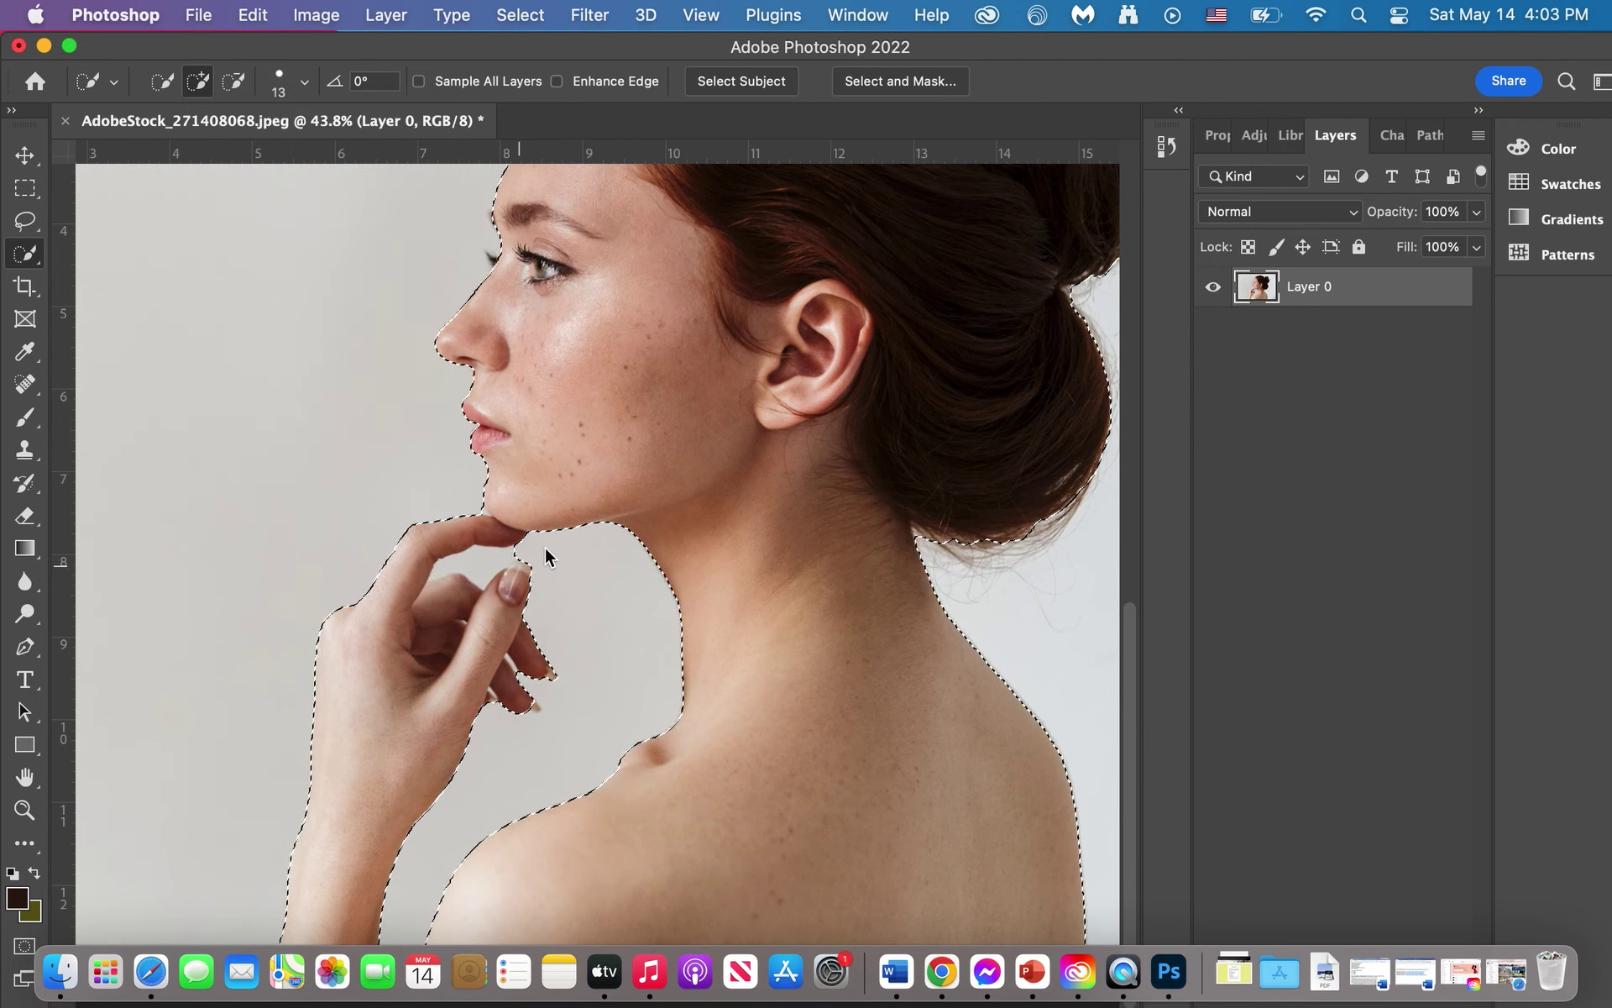
# Step: Subtract the background around the fingertips, review the outline, and enter Select and Mask
pyautogui.press('alt')
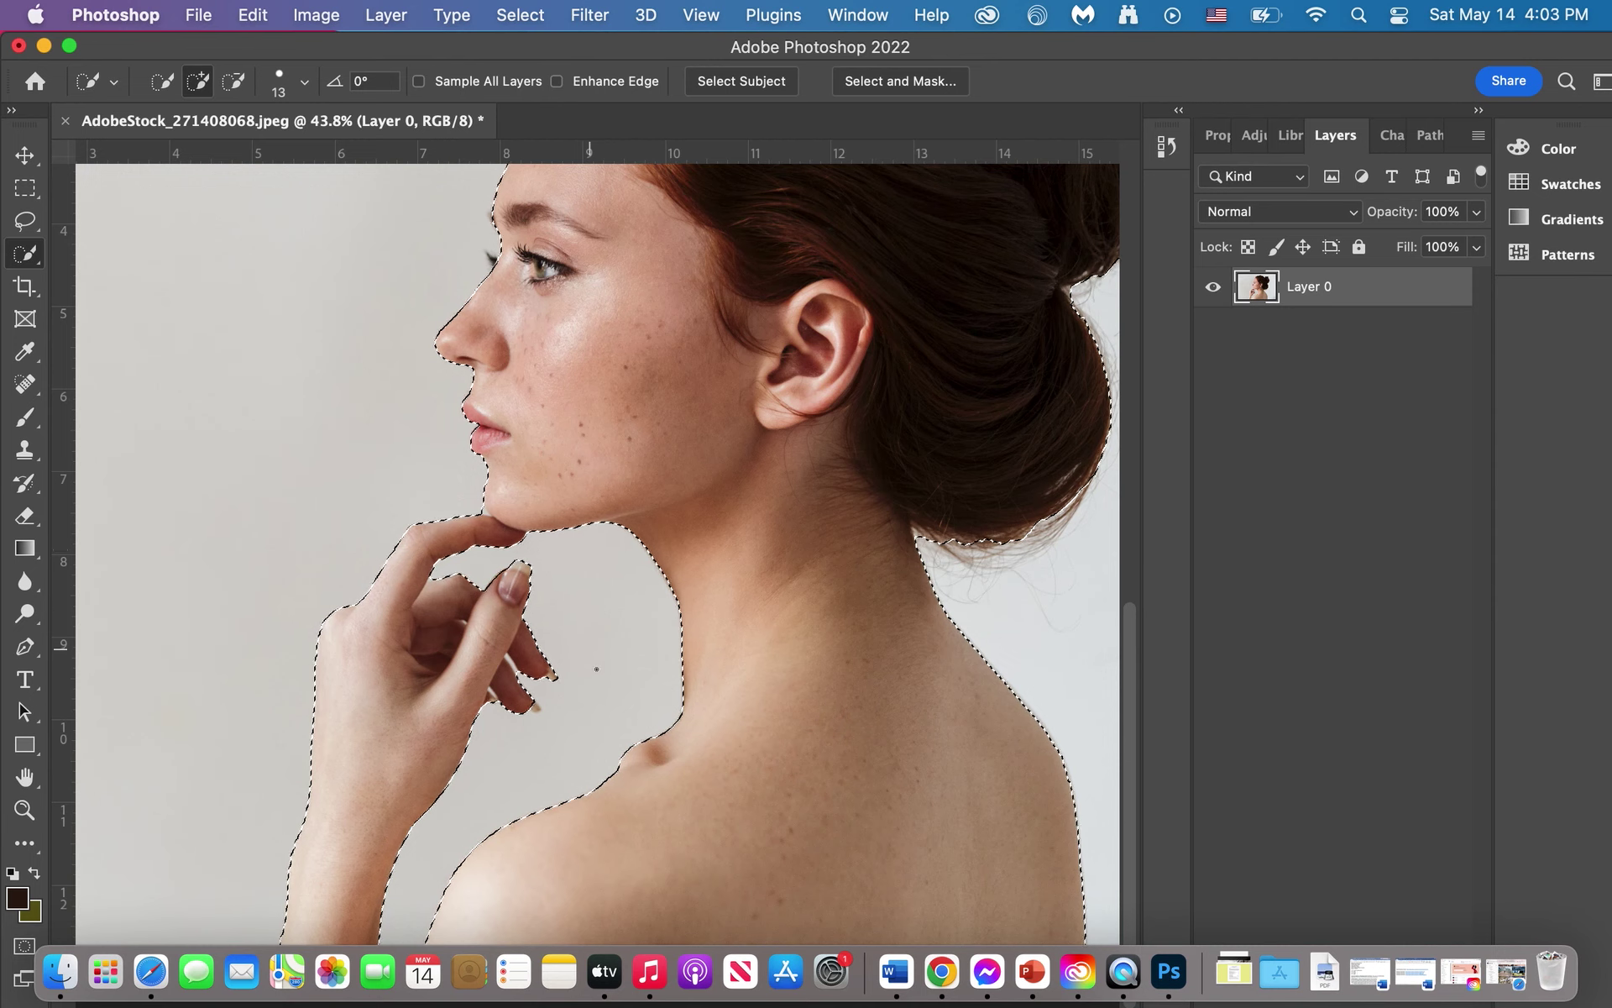
pyautogui.press('alt')
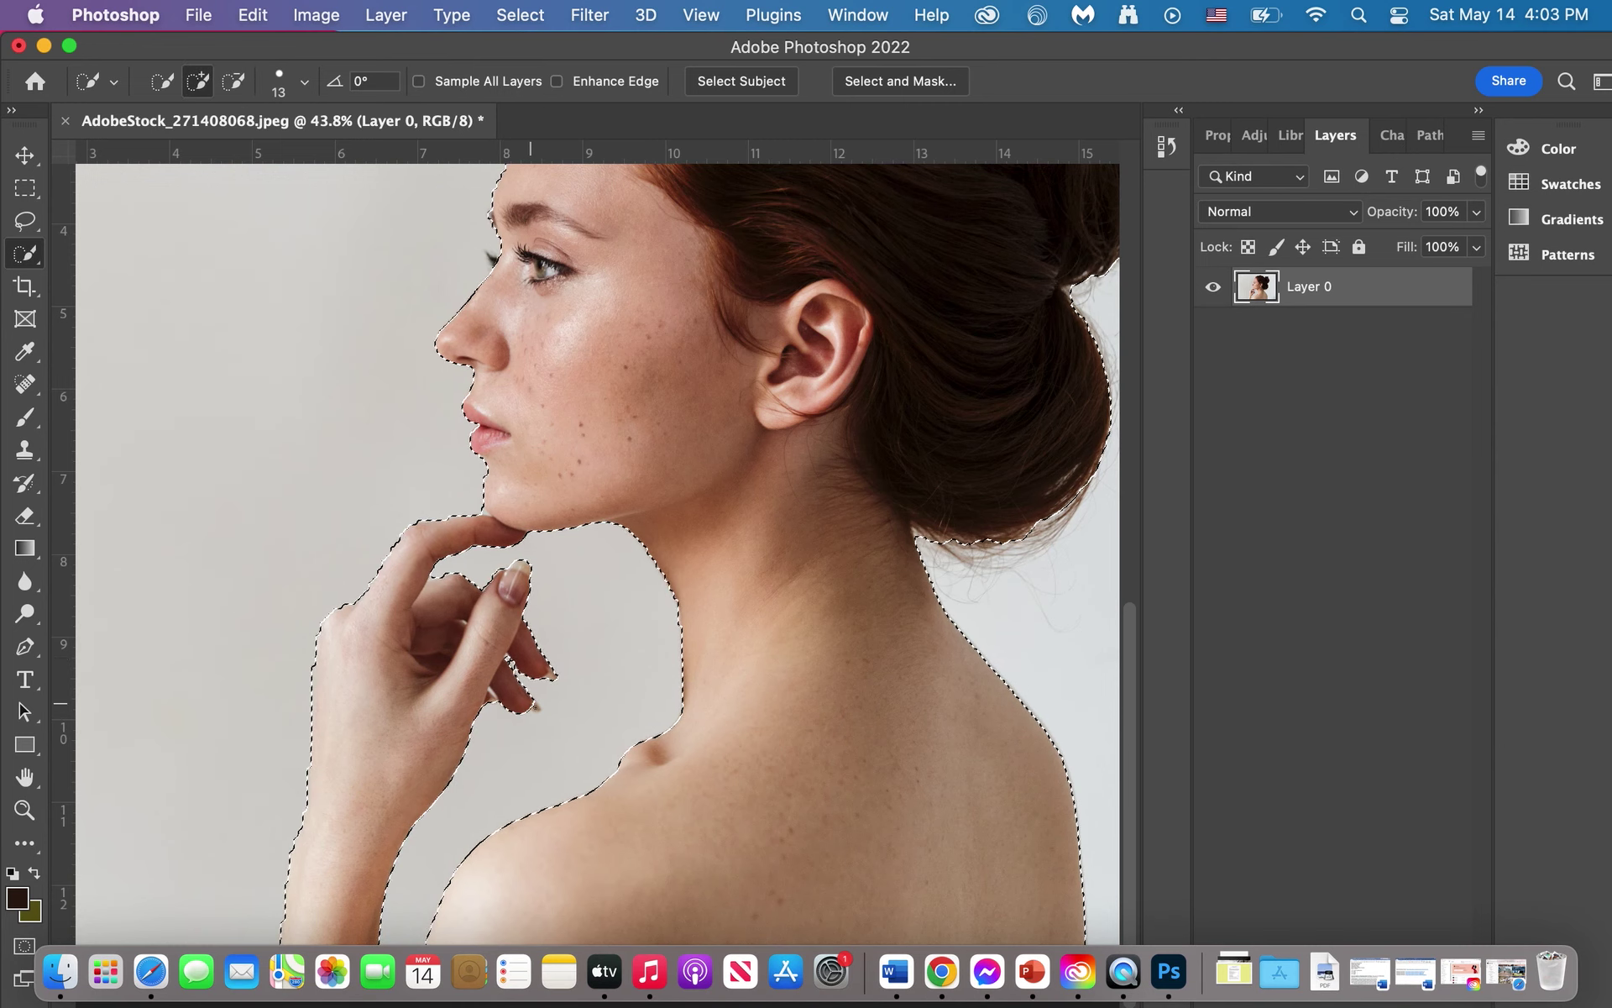
pyautogui.moveTo(535, 708); pyautogui.dragTo(519, 733)
pyautogui.scroll(5, 472, 789)
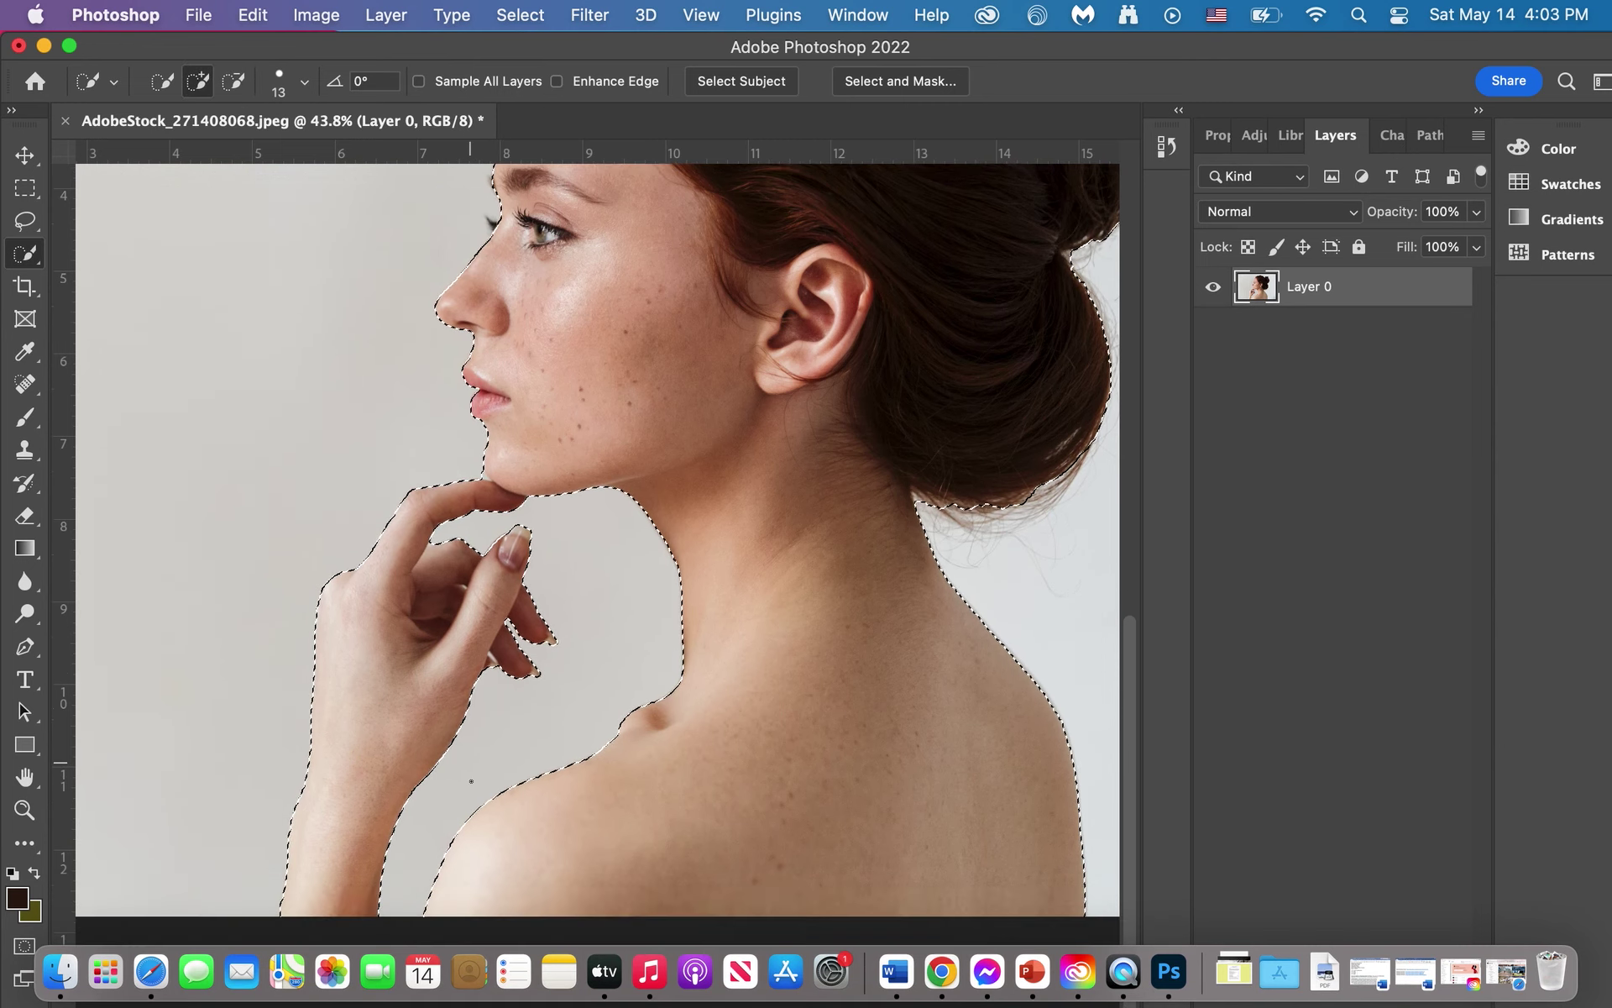
pyautogui.scroll(1, 470, 779)
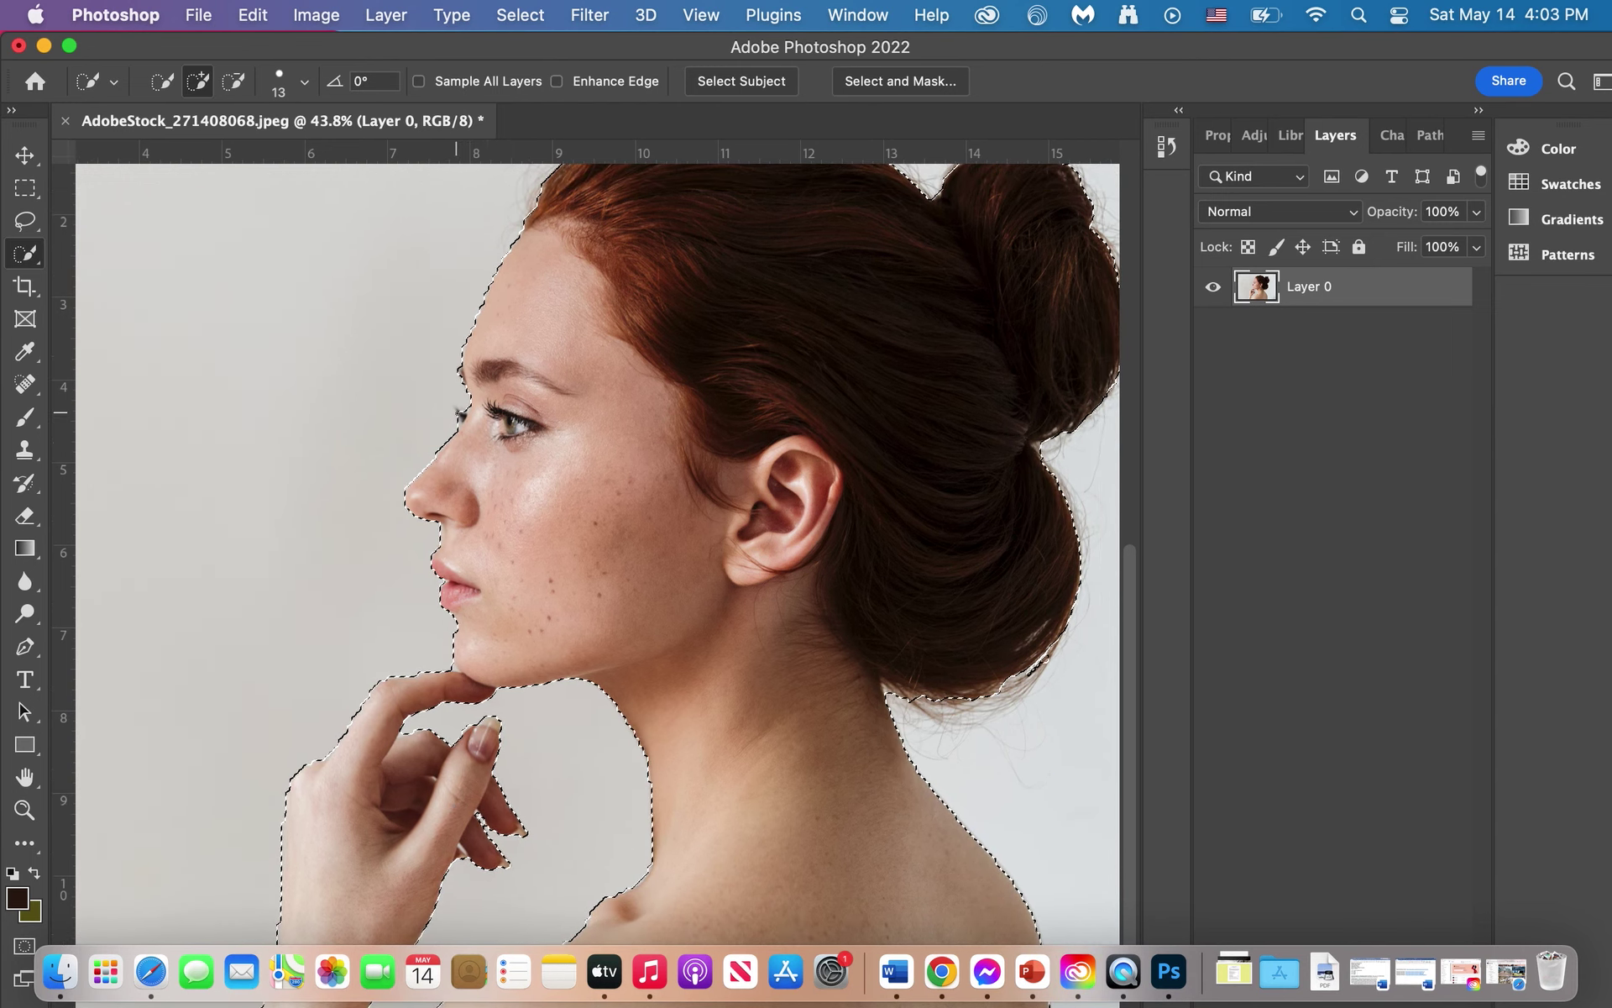
pyautogui.scroll(7, 504, 447)
pyautogui.hscroll(4, 504, 447)
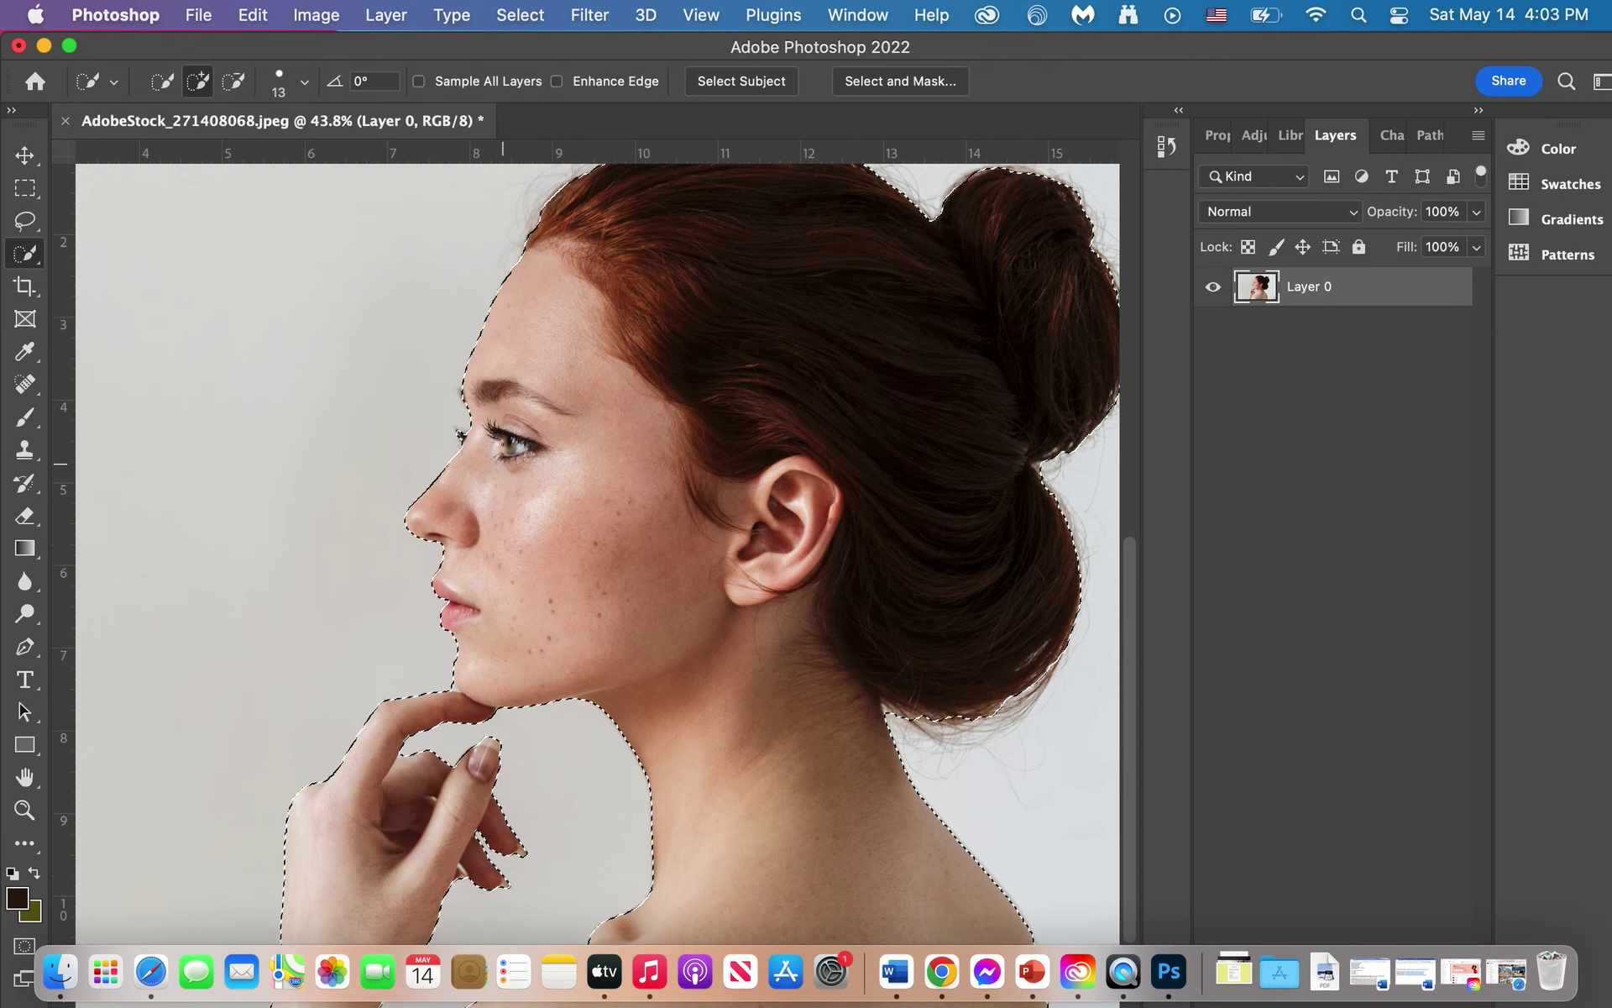
pyautogui.scroll(6, 501, 385)
pyautogui.hscroll(5, 501, 384)
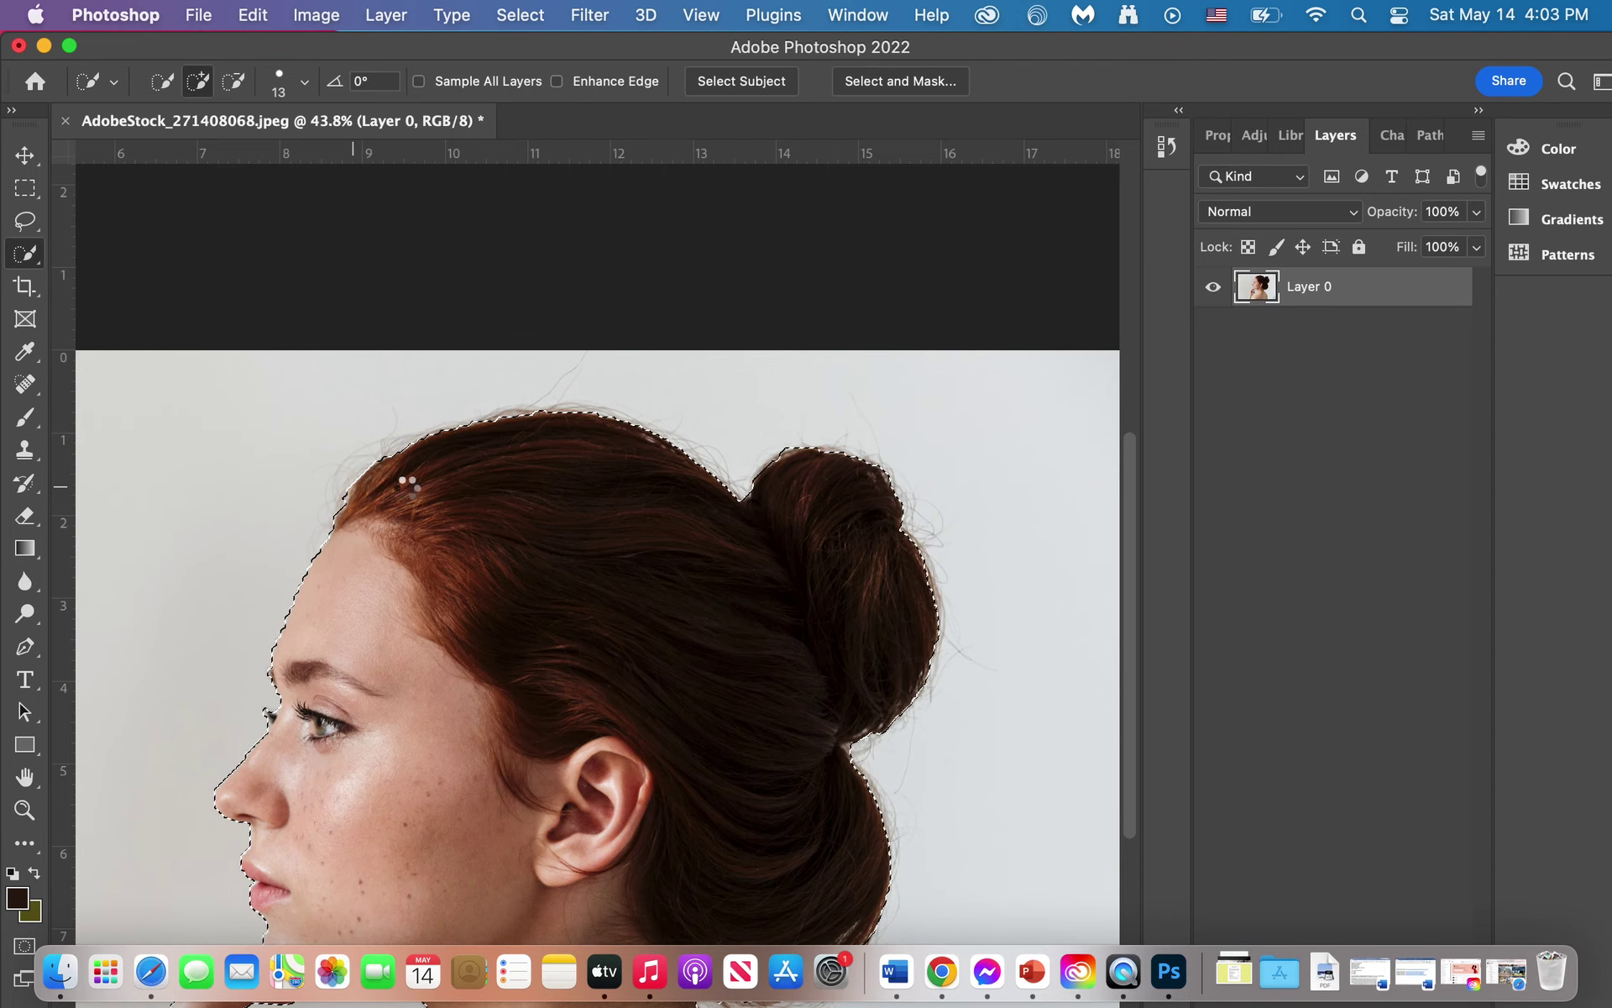
pyautogui.scroll(-2, 658, 525)
pyautogui.scroll(-10, 658, 525)
pyautogui.hscroll(1, 658, 526)
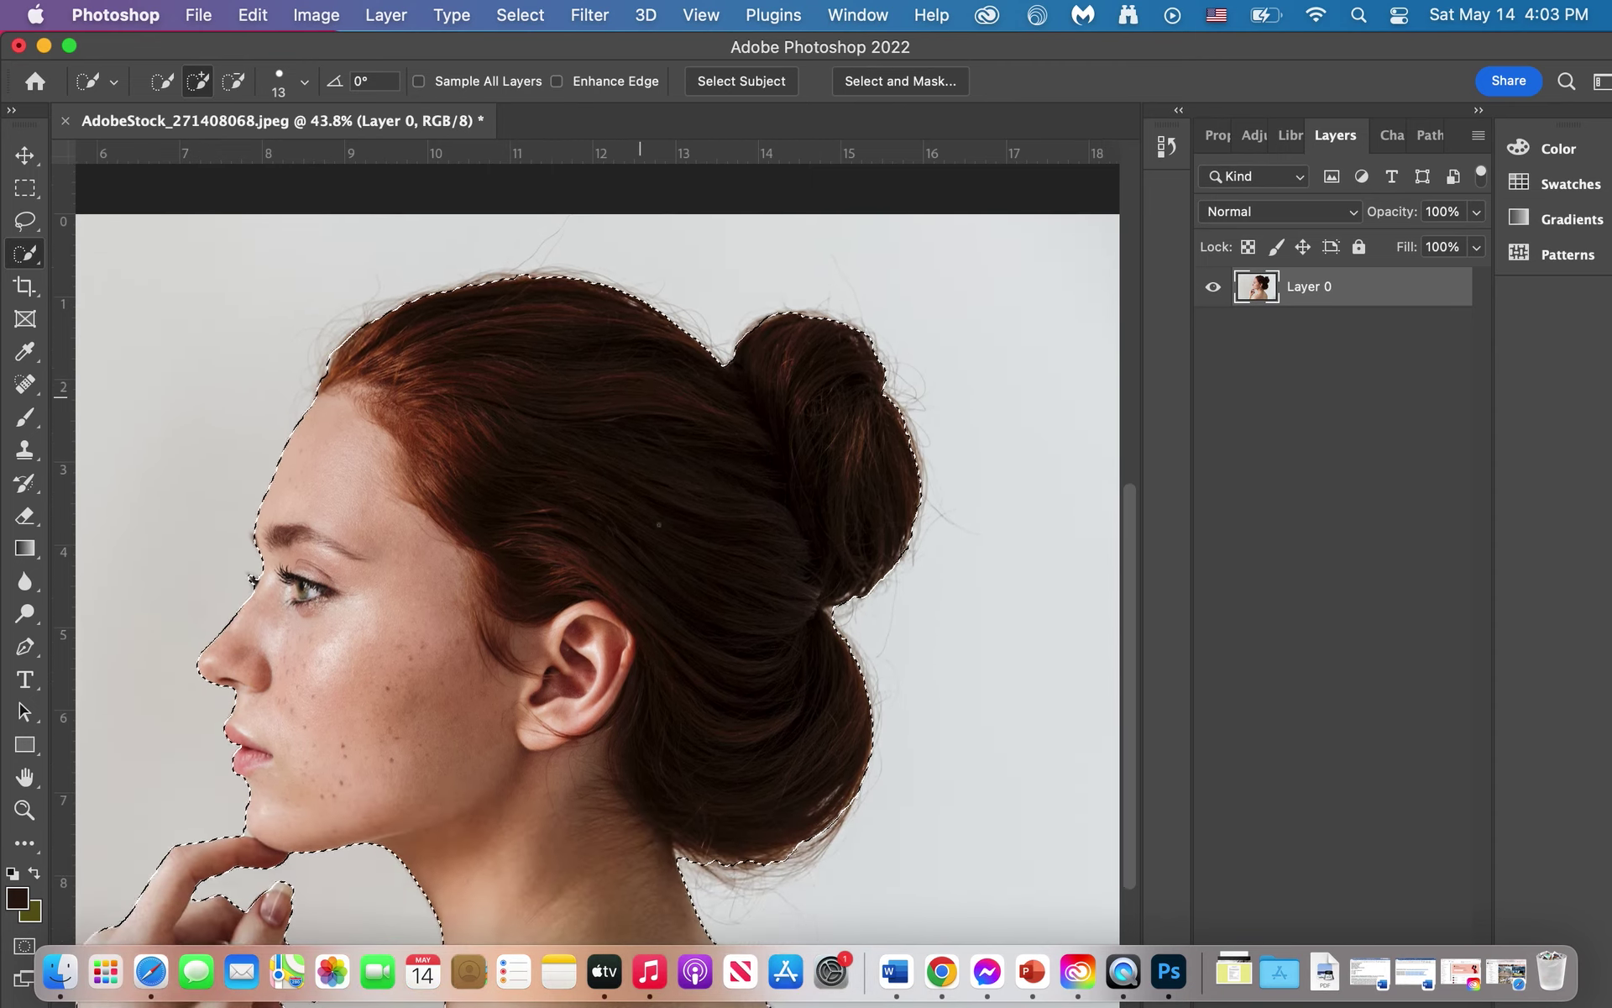
pyautogui.scroll(-2, 658, 524)
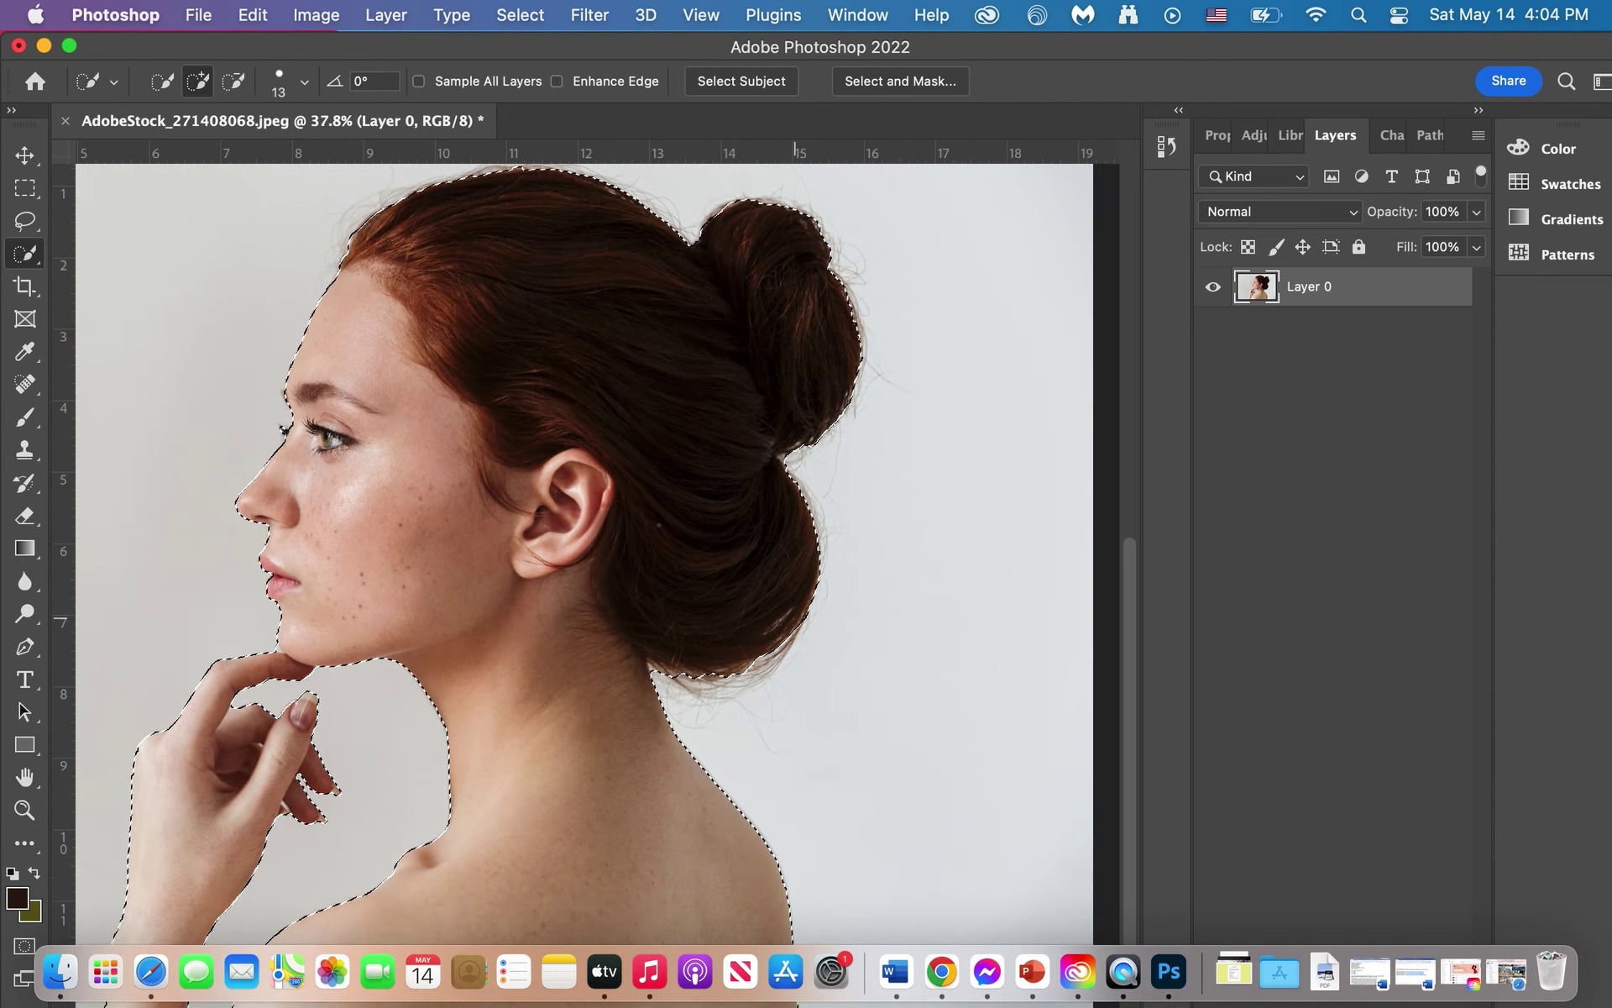
pyautogui.hscroll(-1, 658, 525)
pyautogui.hscroll(-2, 658, 525)
pyautogui.scroll(-1, 659, 525)
pyautogui.hscroll(1, 659, 525)
pyautogui.scroll(-1, 659, 525)
pyautogui.scroll(1, 657, 525)
pyautogui.scroll(-1, 658, 526)
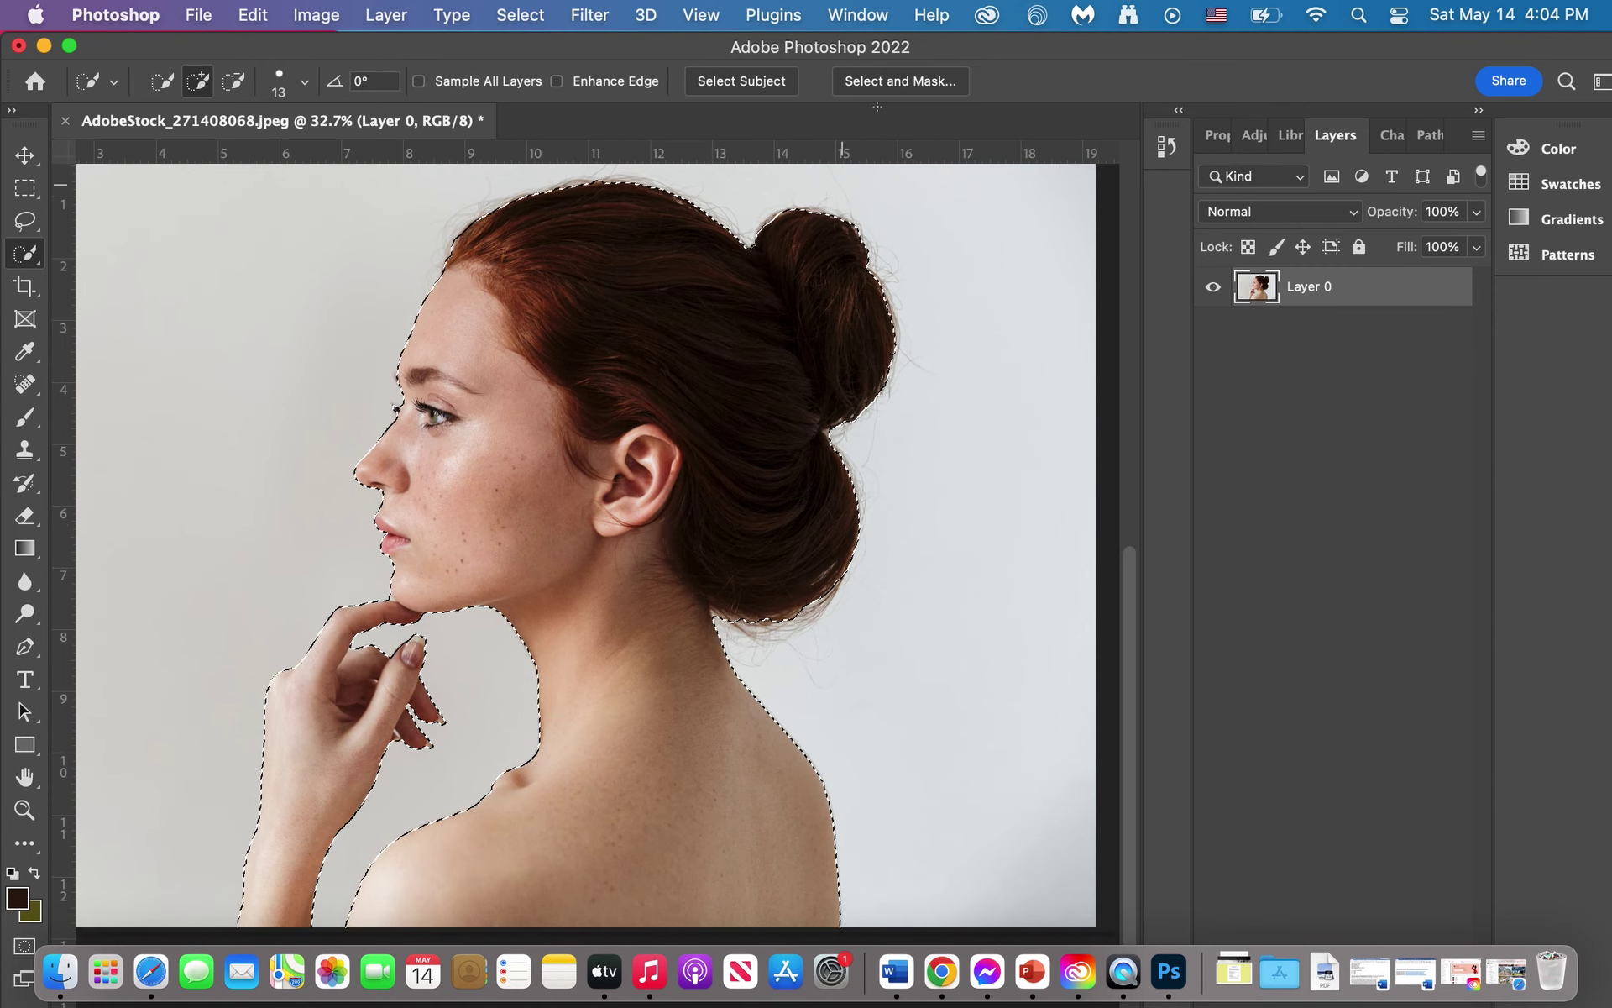
pyautogui.click(892, 84)
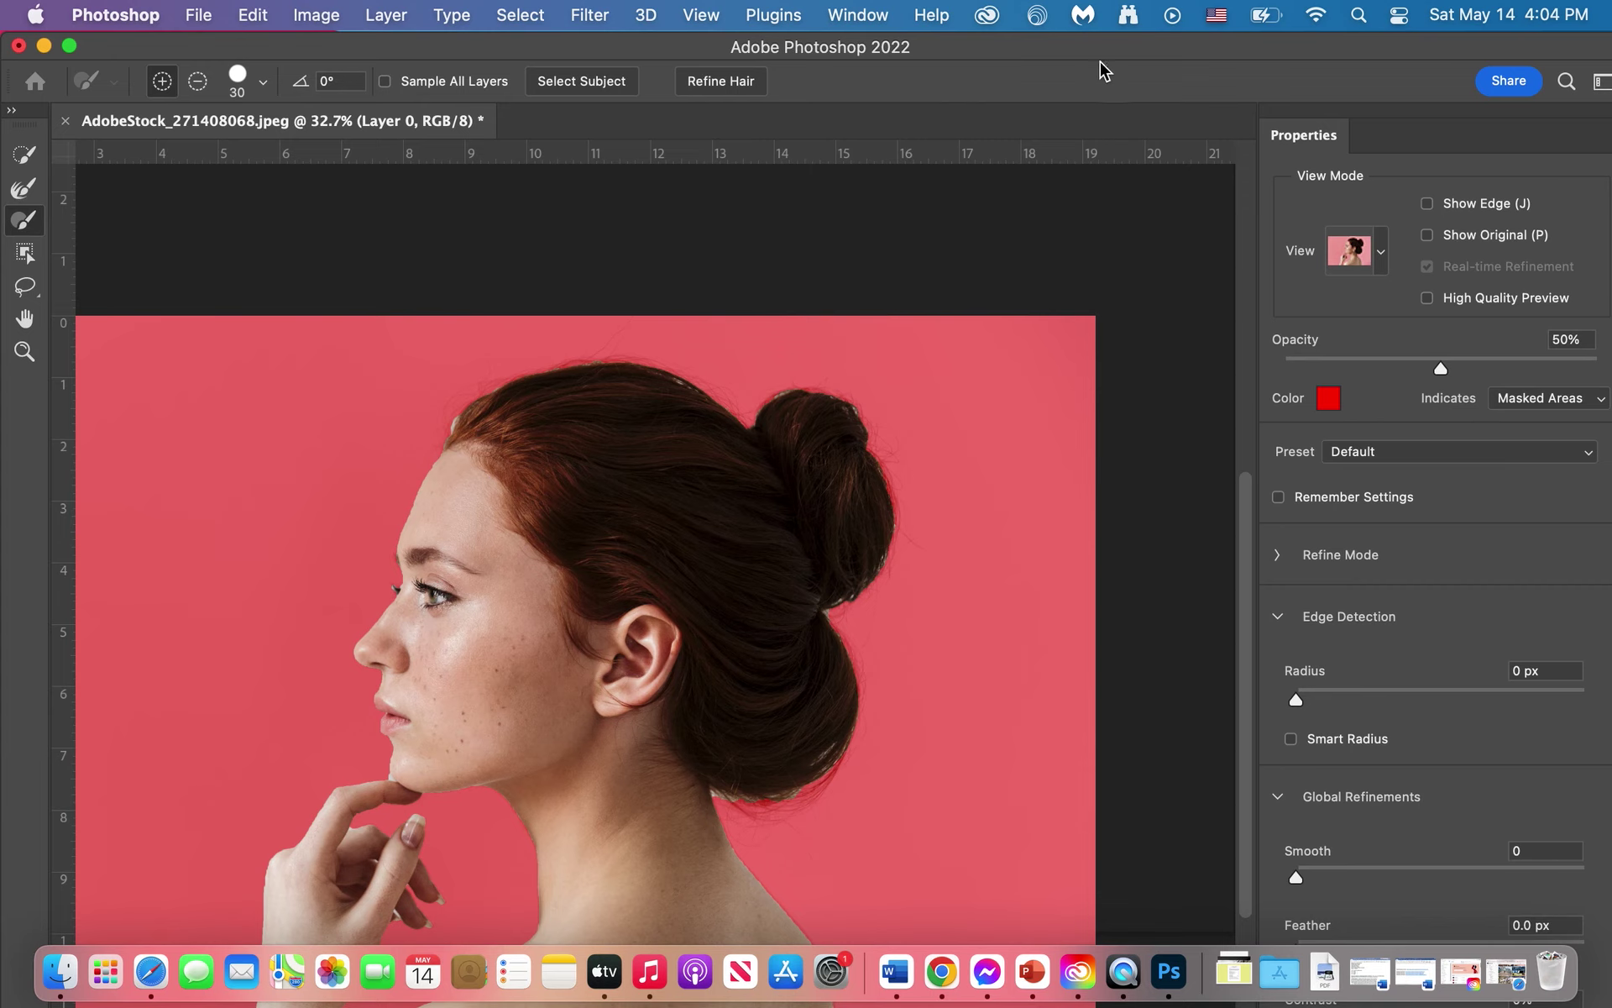
# Step: Set the Select and Mask view to Overlay and undo a test stroke on the forehead
pyautogui.click(1382, 254)
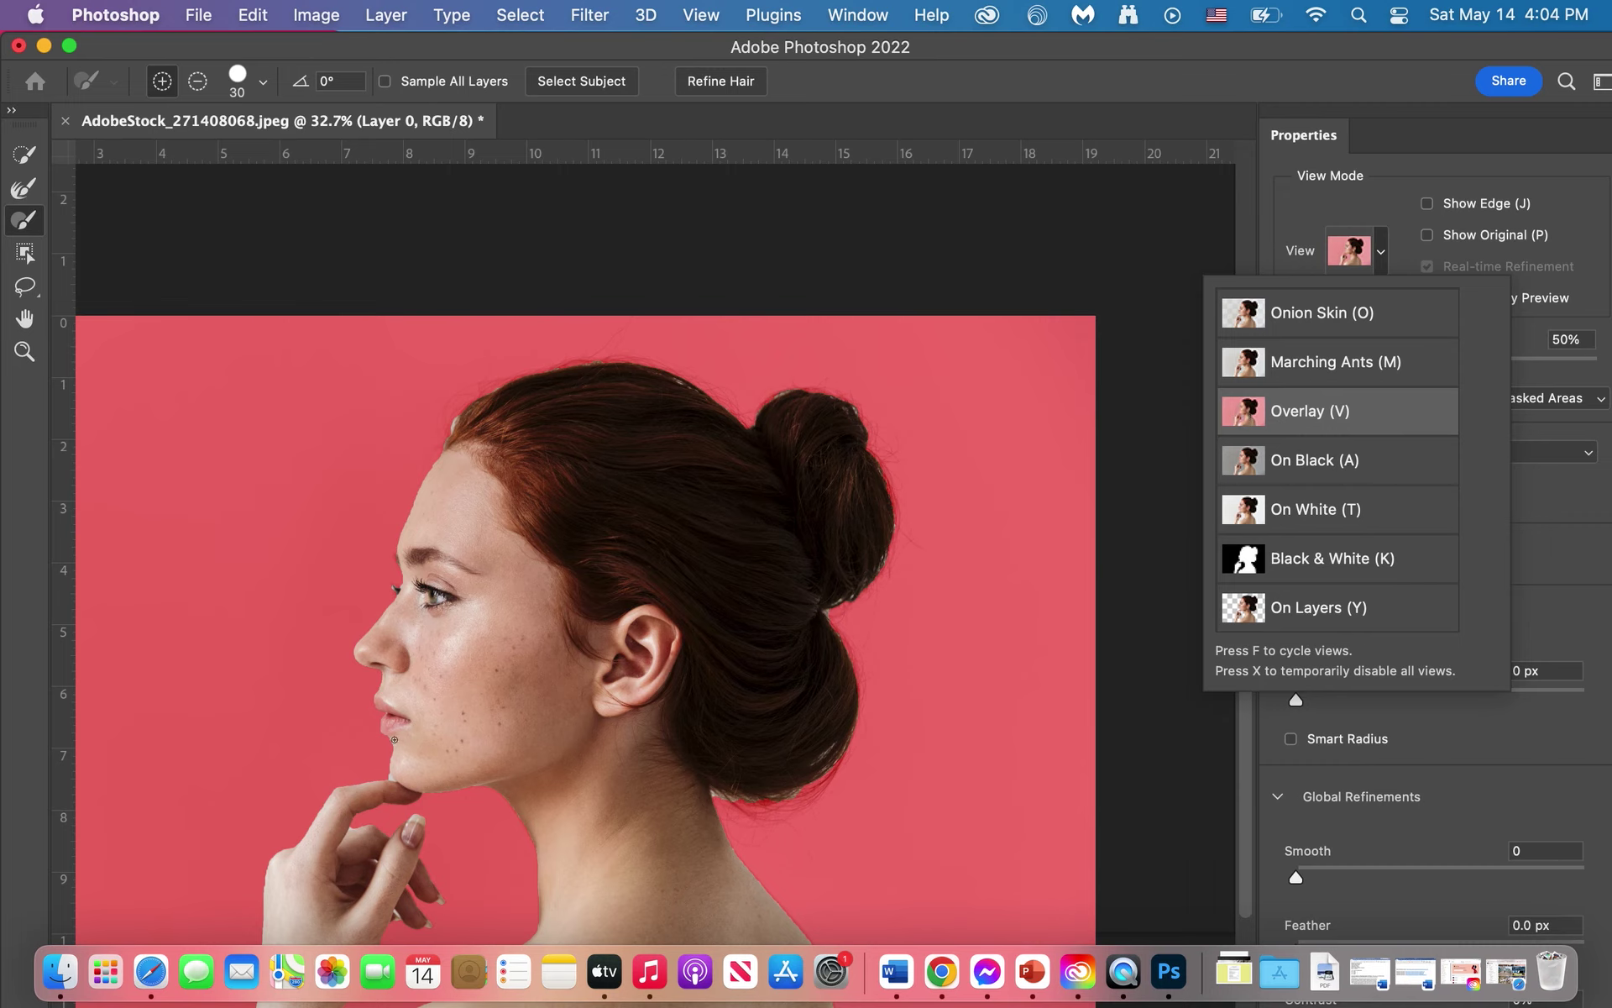
pyautogui.click(1377, 143)
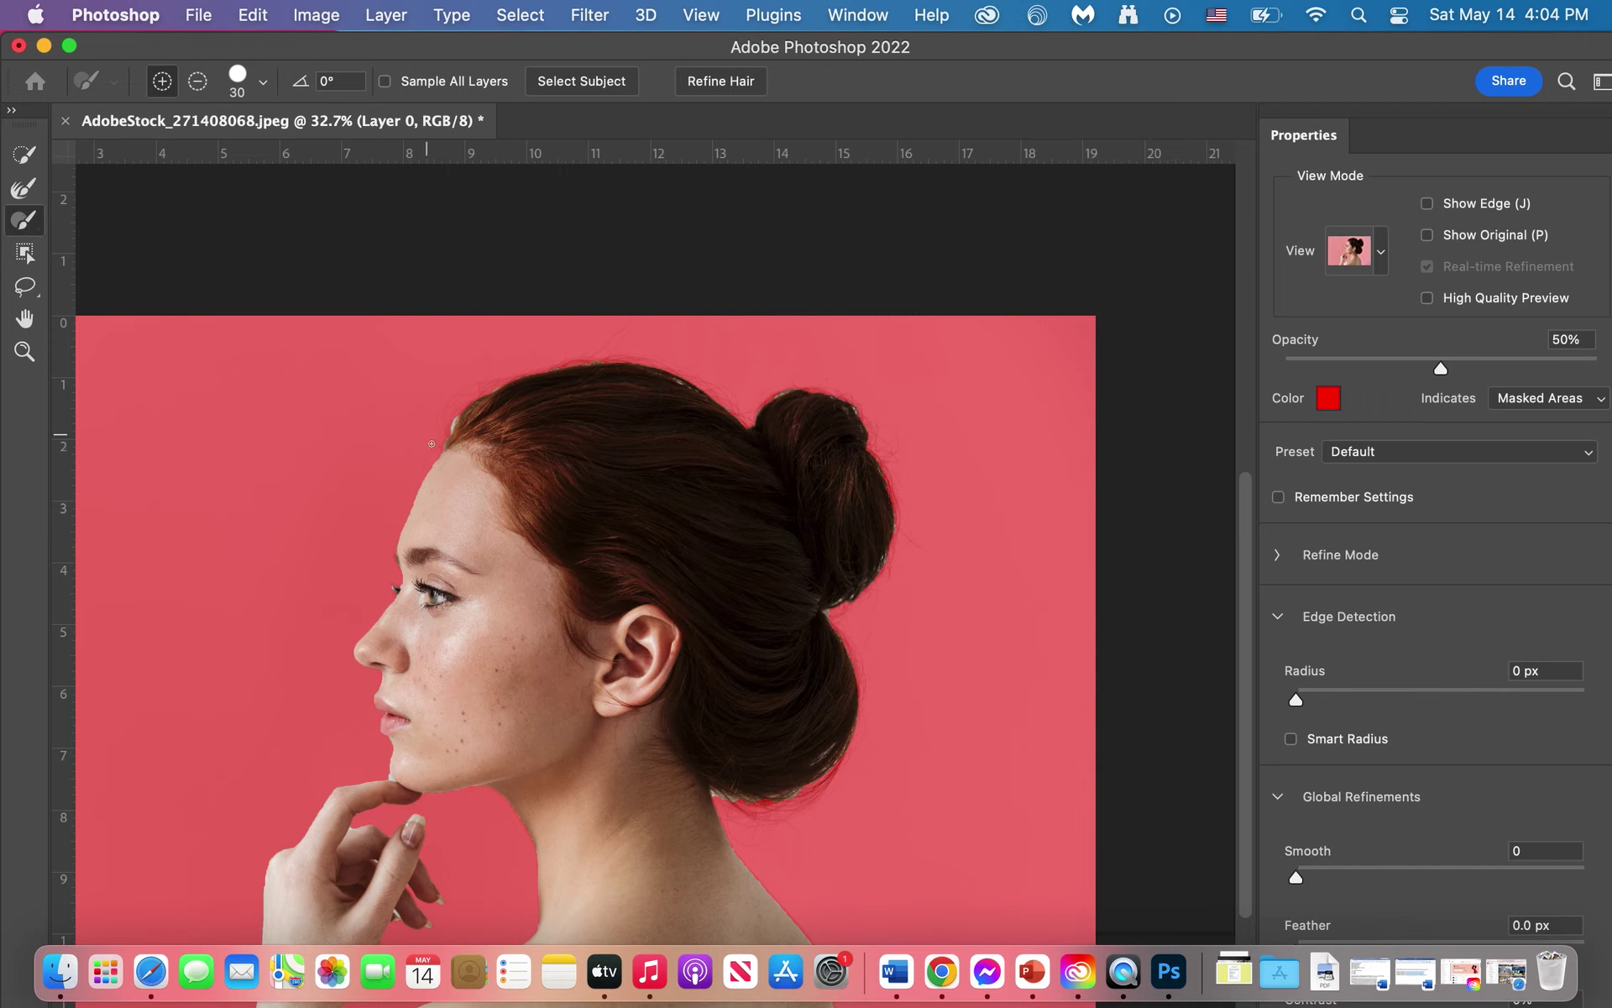
pyautogui.moveTo(423, 477); pyautogui.dragTo(413, 497)
pyautogui.press('super+z')
# Step: Switch the brush to Subtract, undo a test stroke, and reduce its size to 20 px
pyautogui.click(198, 83)
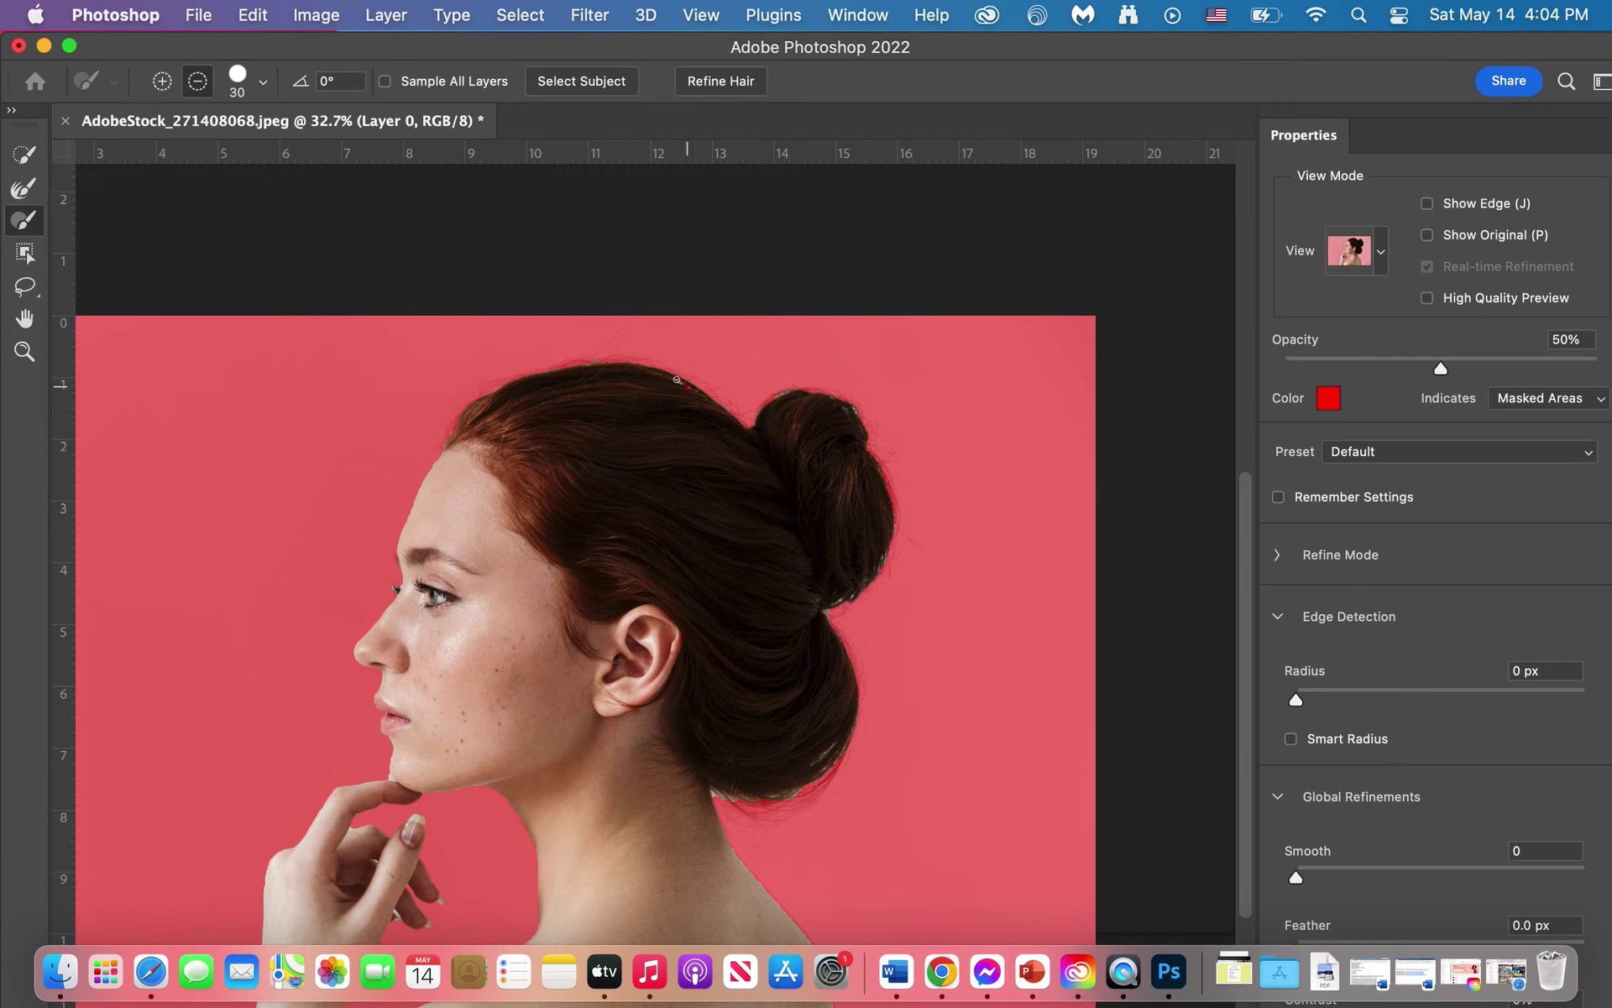
pyautogui.moveTo(677, 379); pyautogui.dragTo(689, 386)
pyautogui.press('super+z')
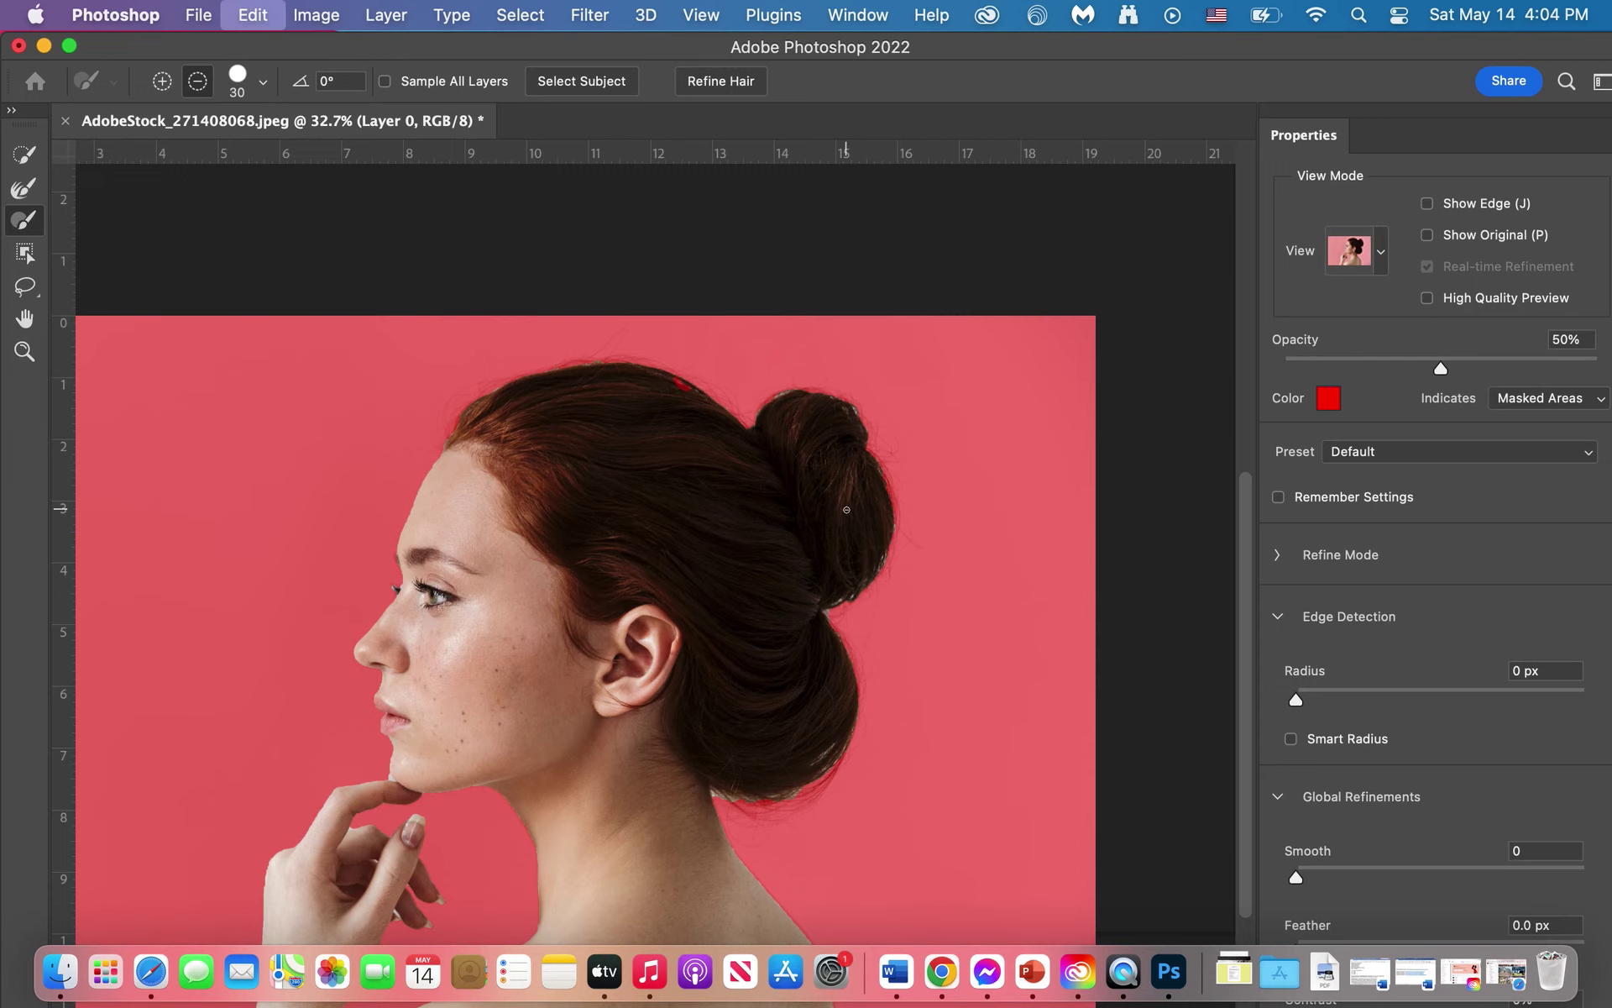
pyautogui.scroll(3, 828, 412)
pyautogui.scroll(3, 638, 728)
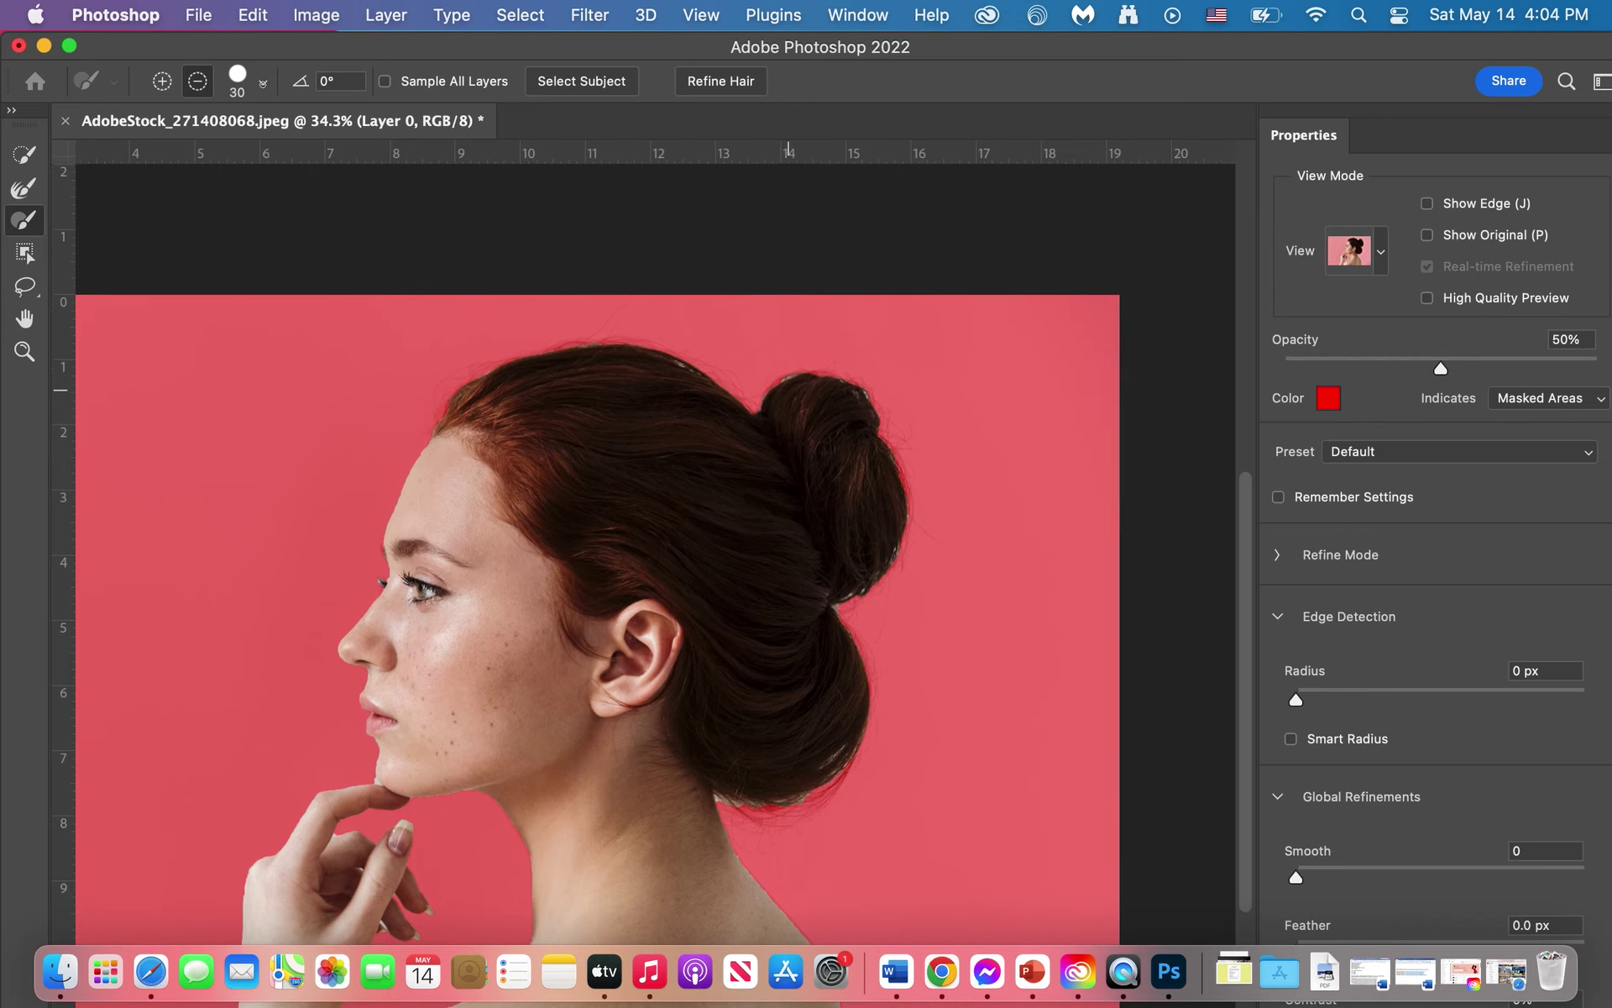
pyautogui.scroll(3, 627, 716)
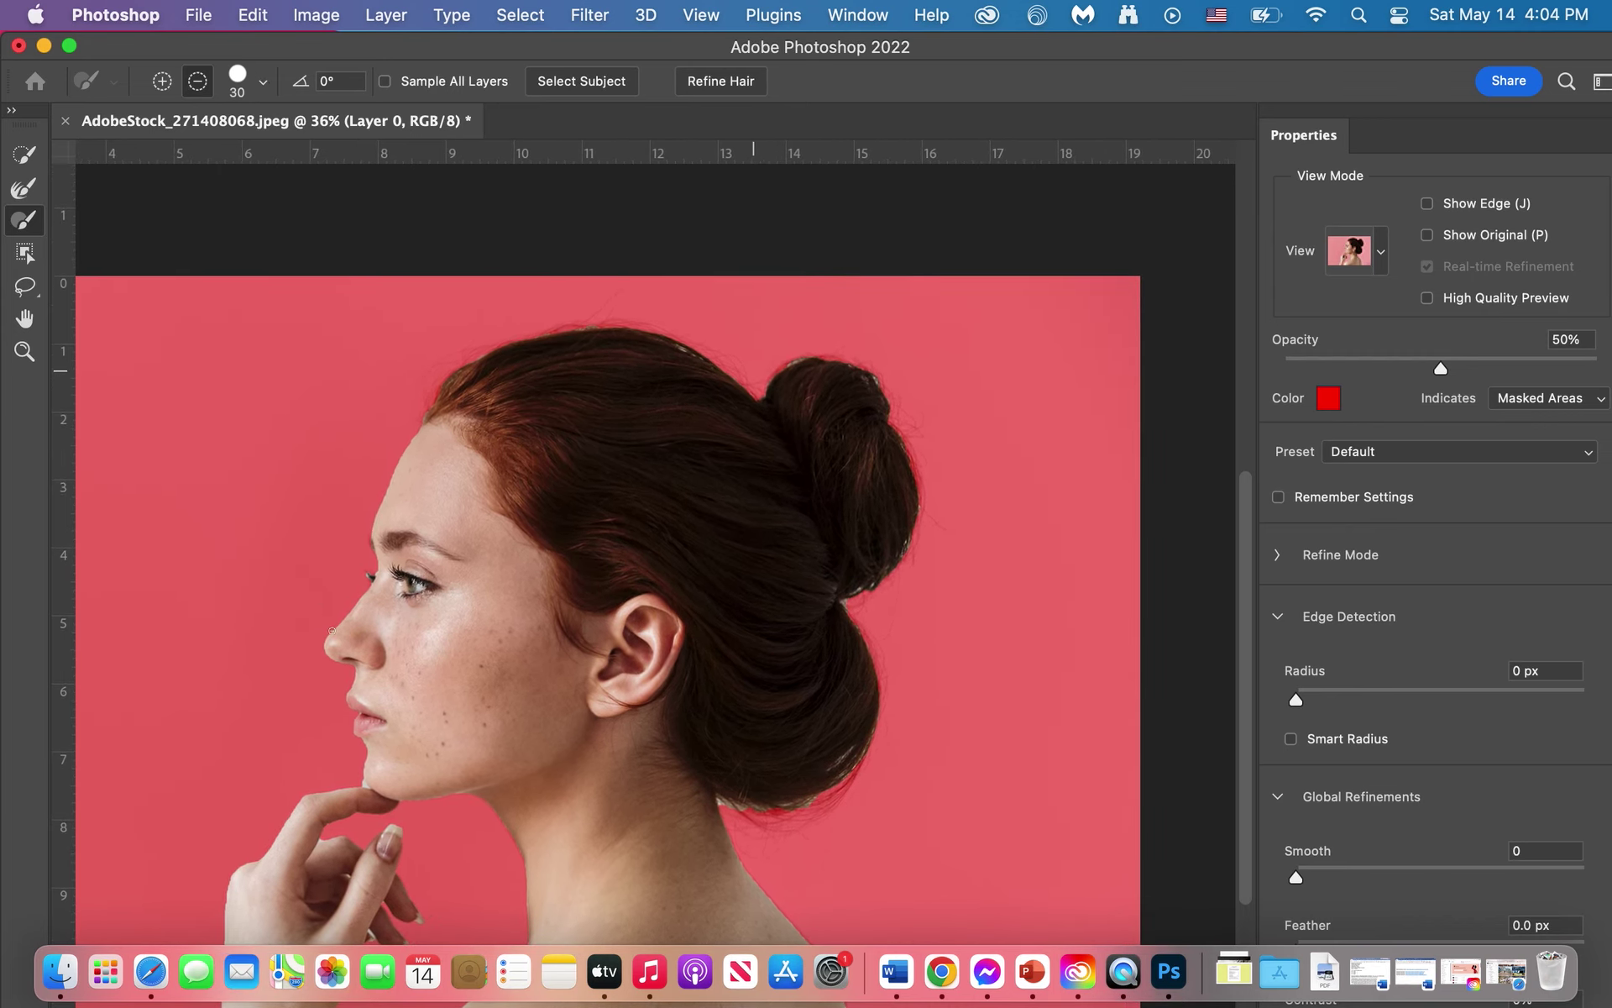
pyautogui.scroll(2, 627, 717)
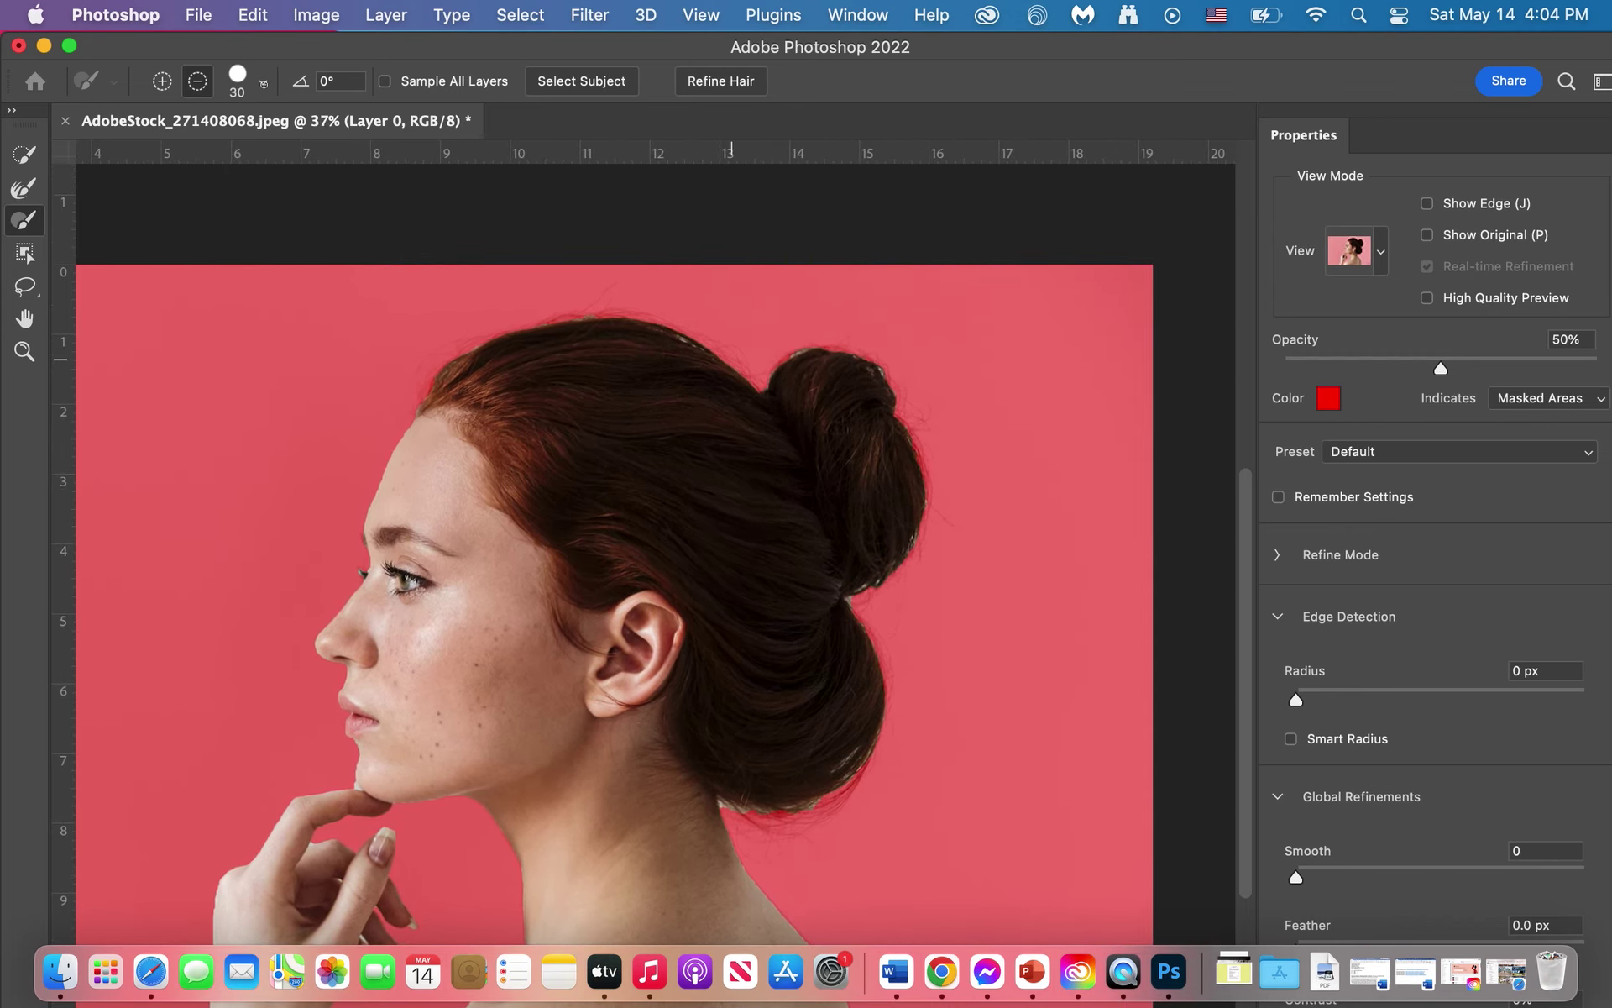
pyautogui.click(263, 81)
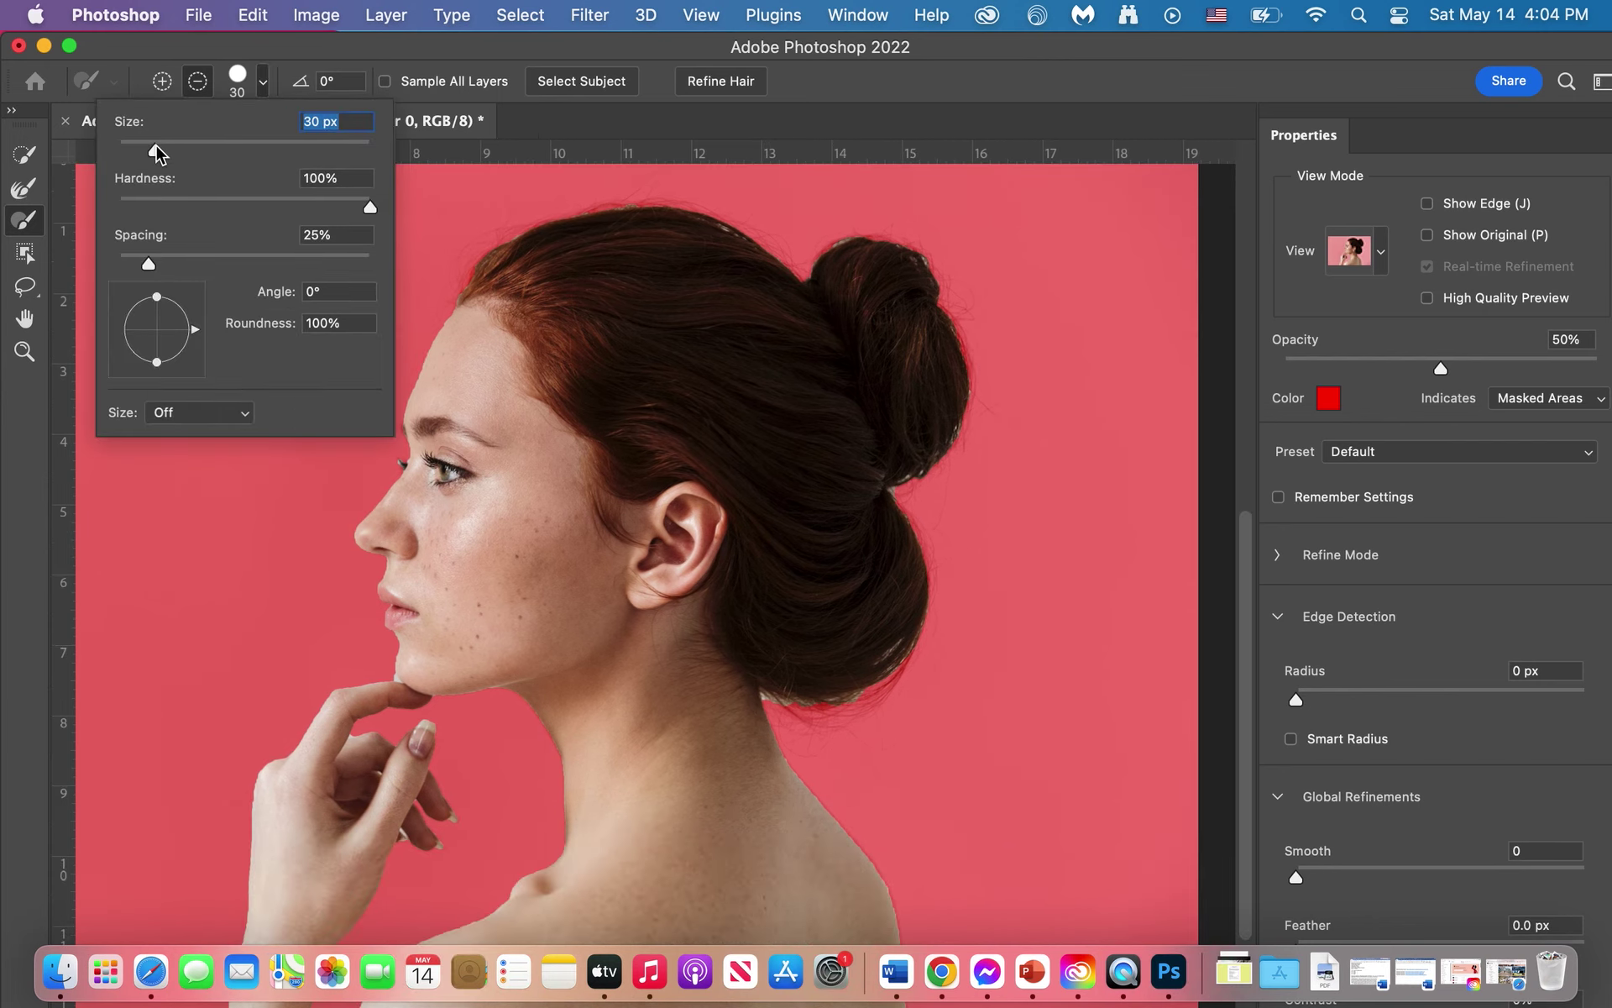
pyautogui.moveTo(155, 151); pyautogui.dragTo(142, 151)
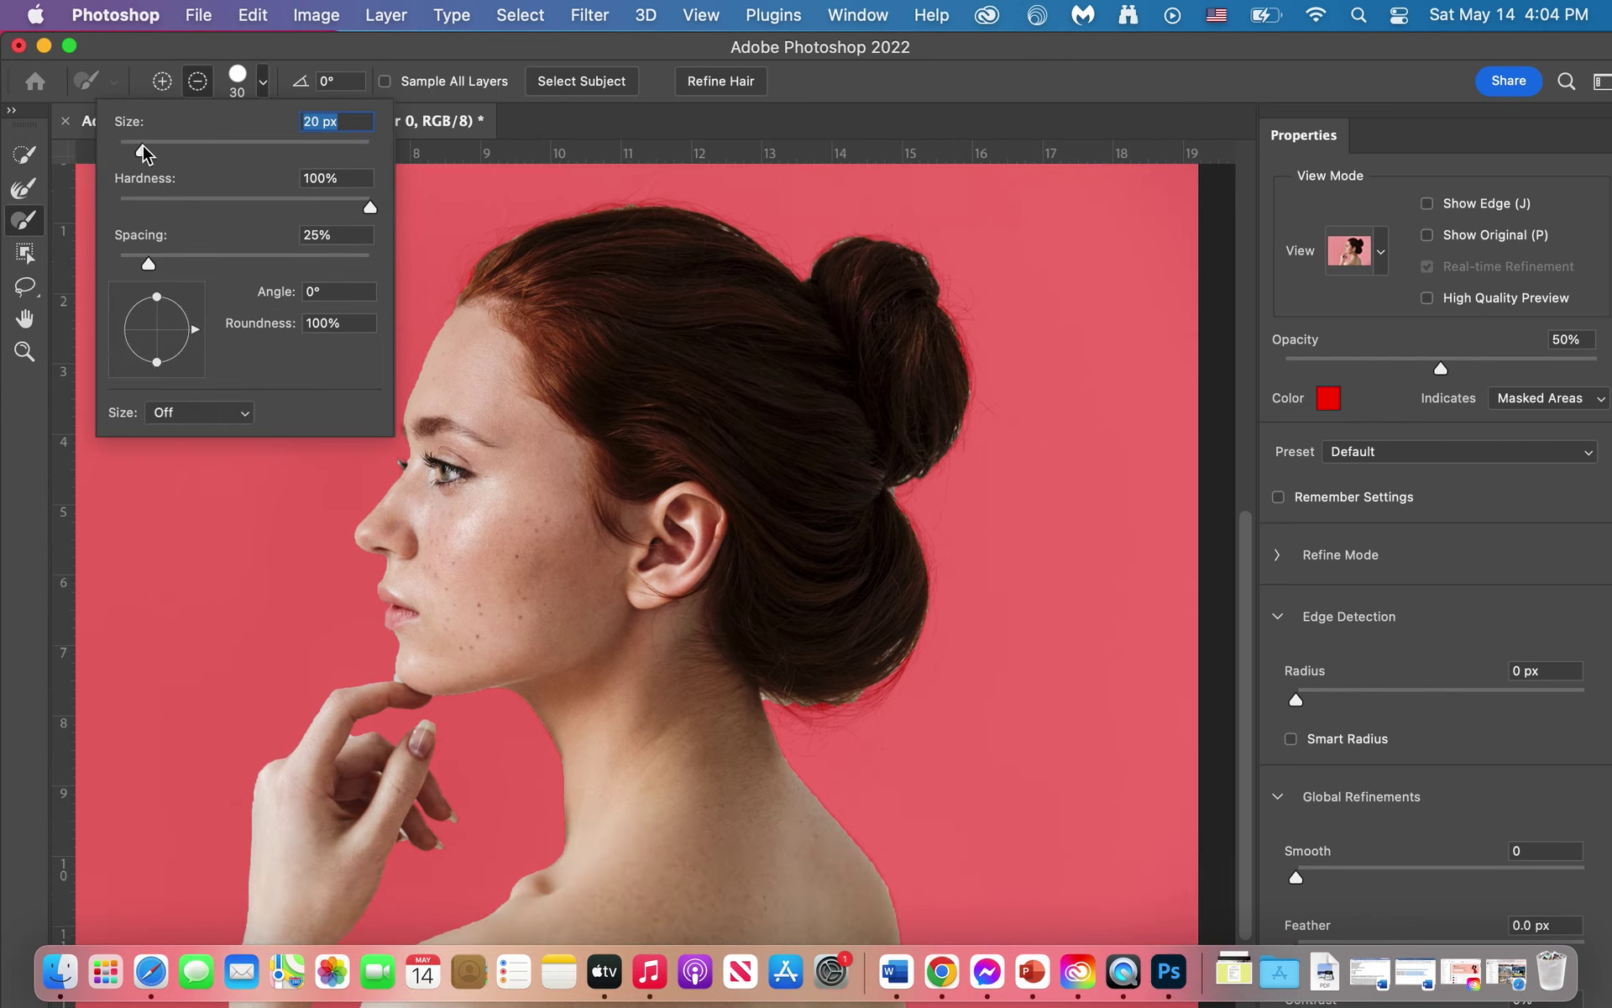
pyautogui.click(400, 466)
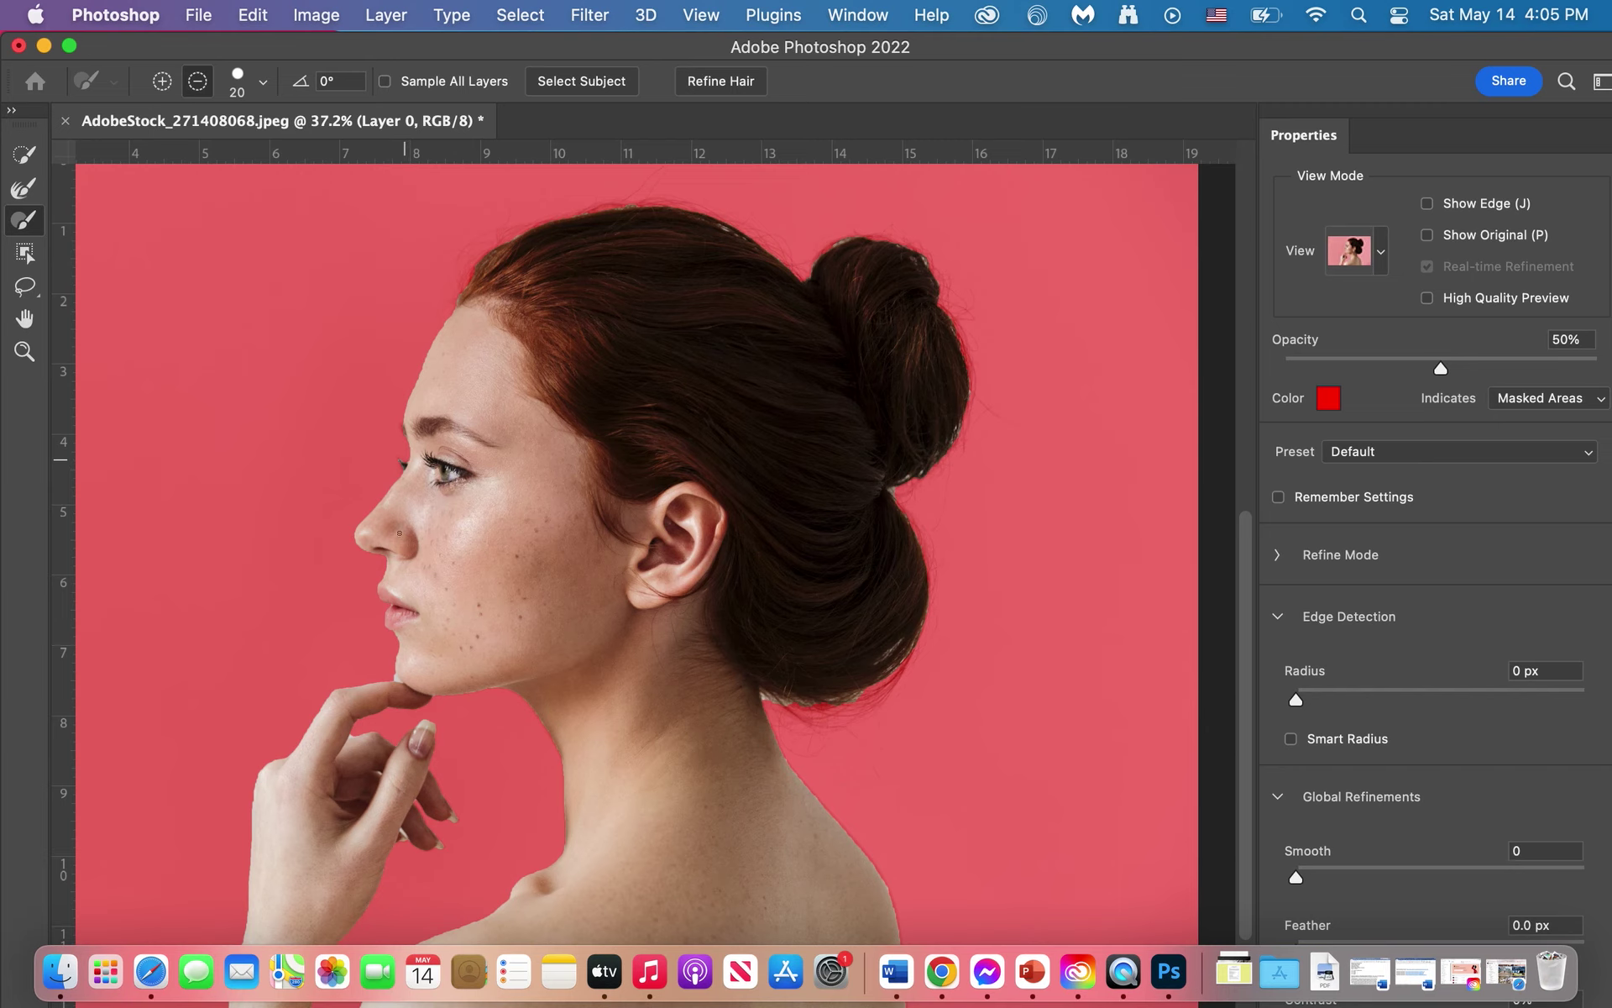
pyautogui.scroll(-5, 404, 497)
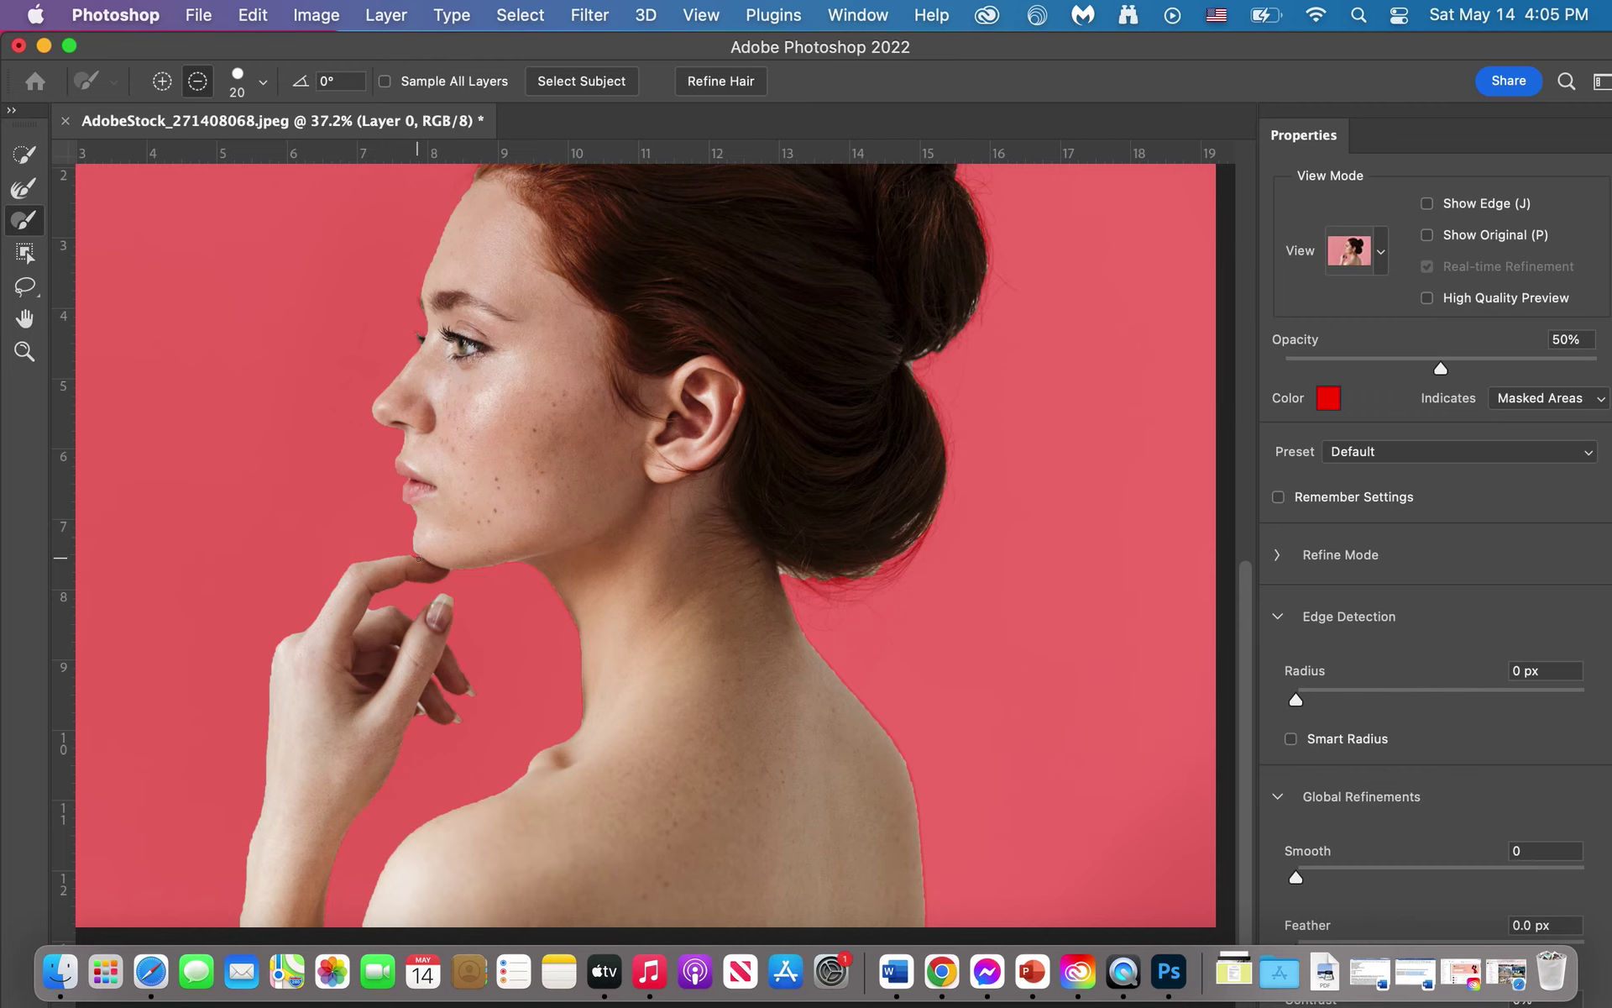
# Step: Refine the fingertip edge with the Refine Edge Brush in Add mode
pyautogui.click(162, 81)
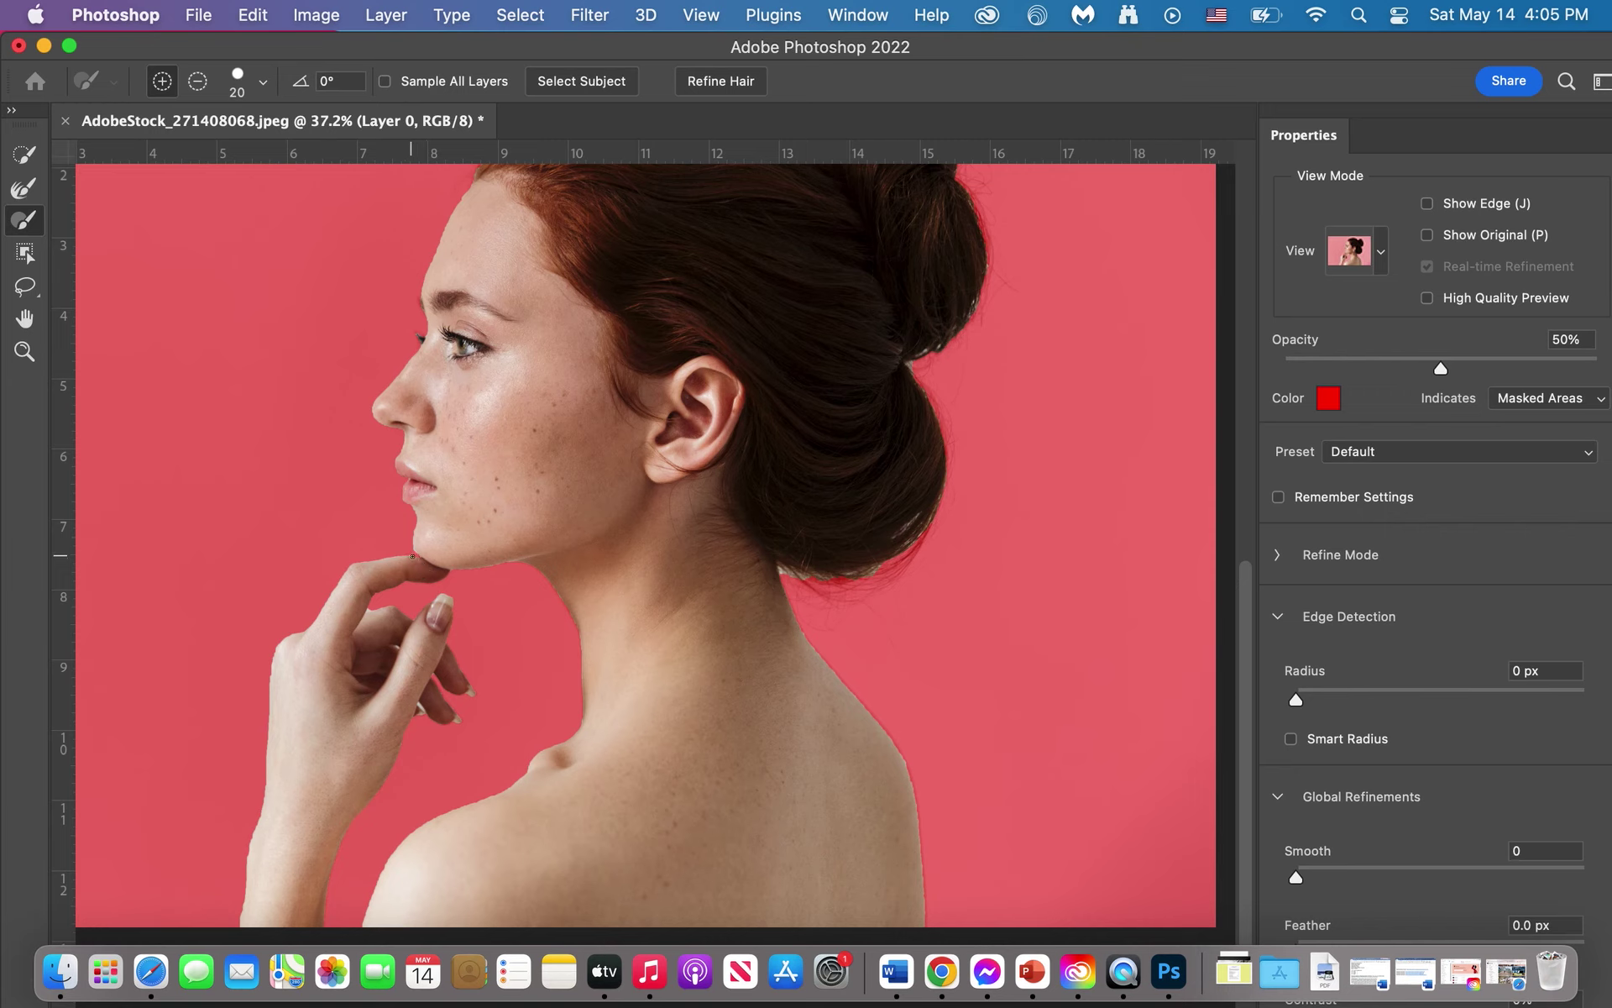
pyautogui.click(20, 191)
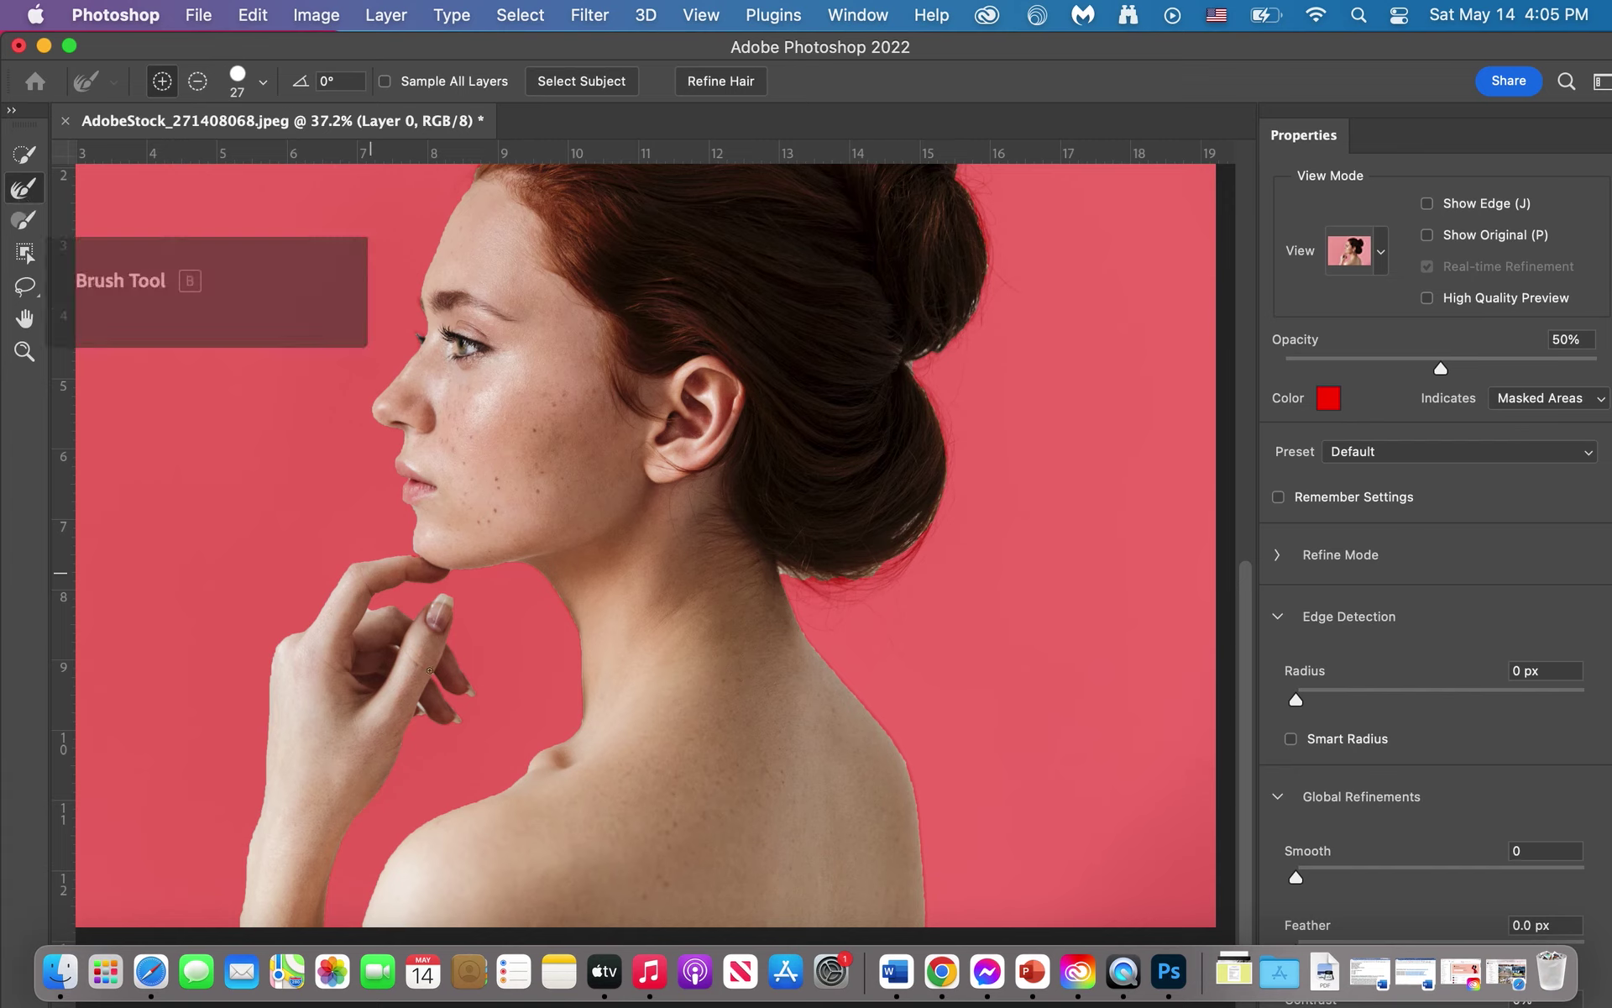
pyautogui.moveTo(340, 575); pyautogui.dragTo(334, 584)
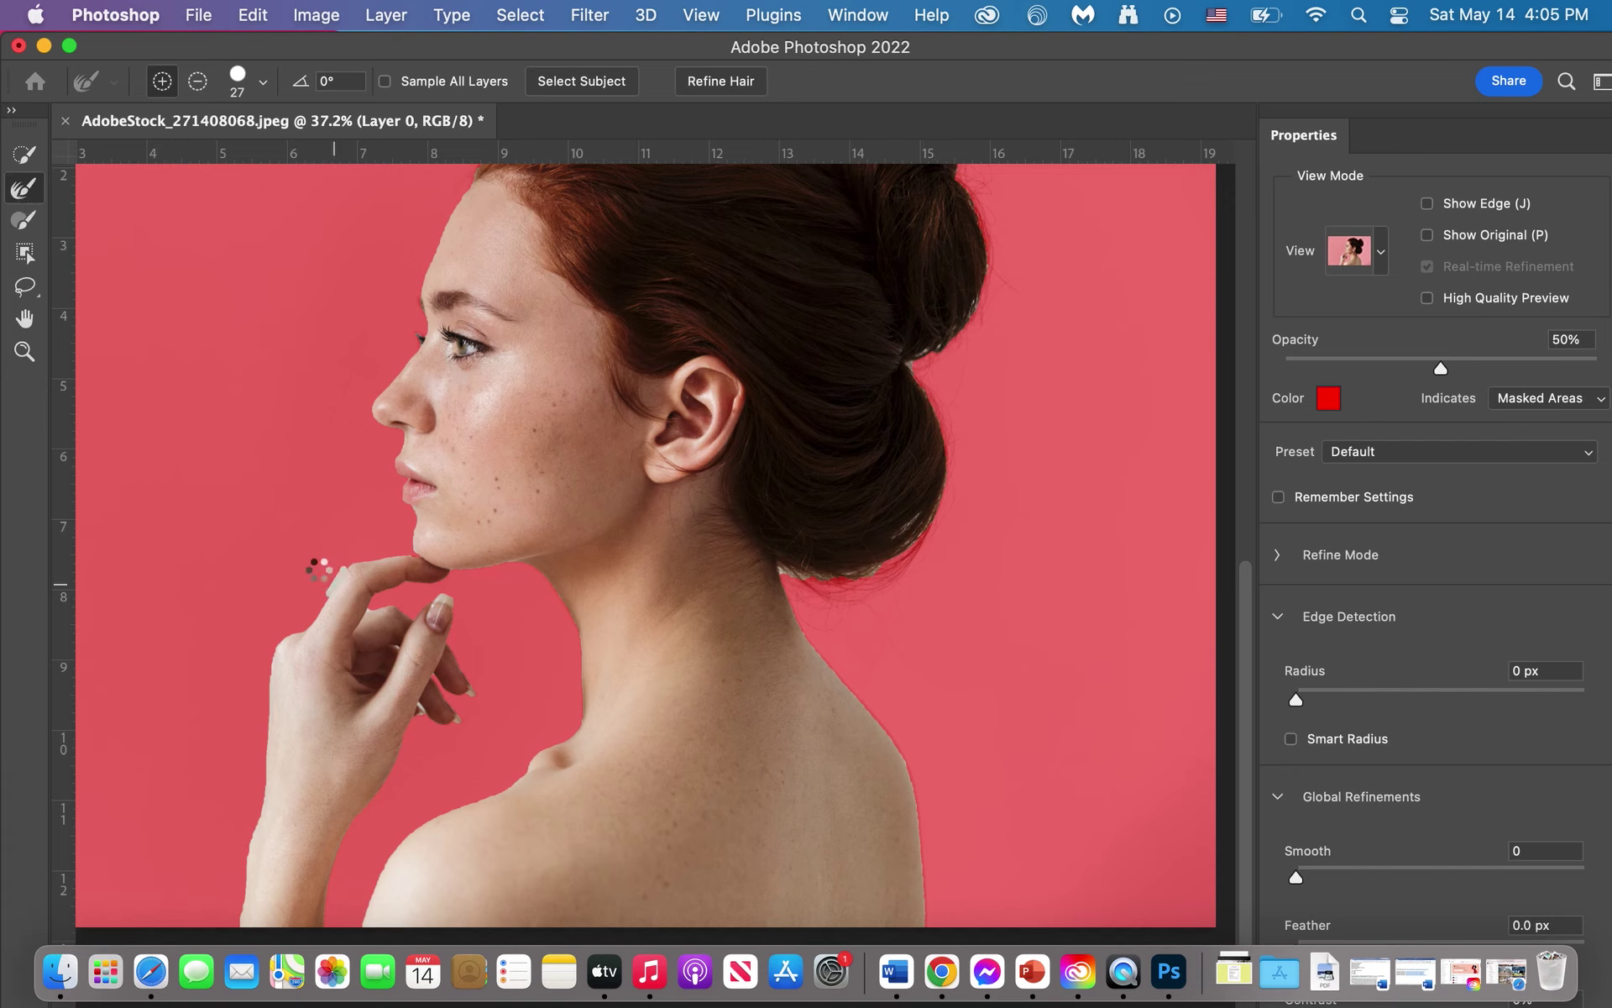
# Step: Switch the brush to Subtract and refine the wrist edge
pyautogui.click(198, 84)
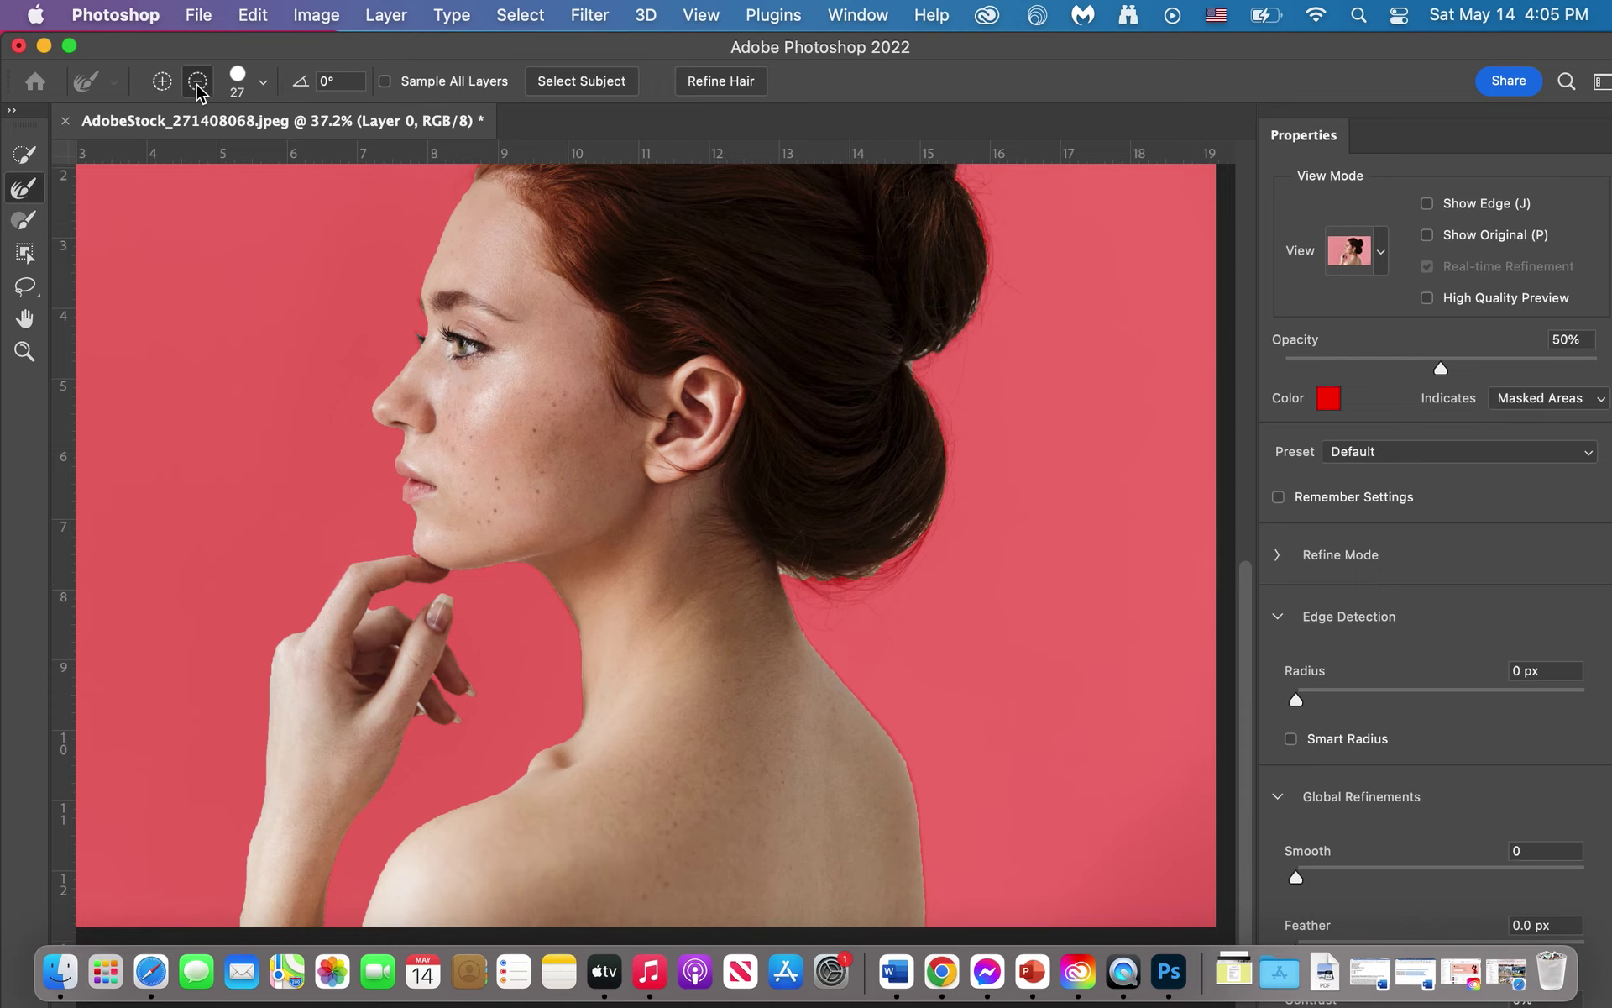
pyautogui.scroll(-4, 290, 757)
pyautogui.hscroll(-2, 290, 757)
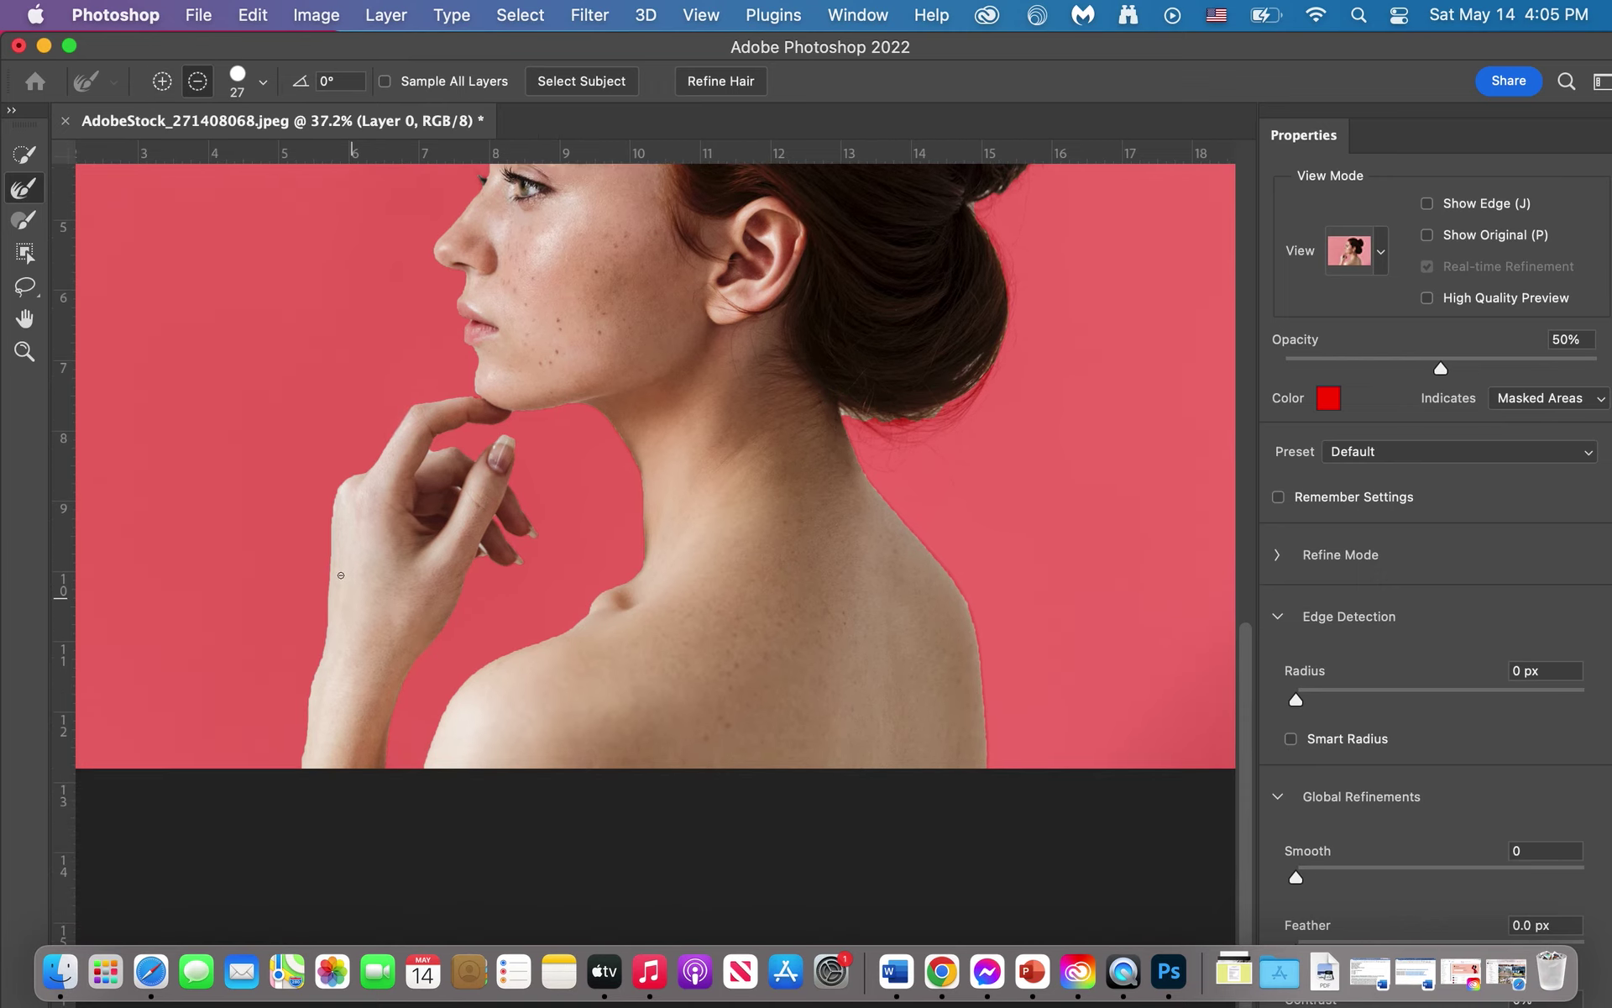
pyautogui.scroll(-1, 498, 614)
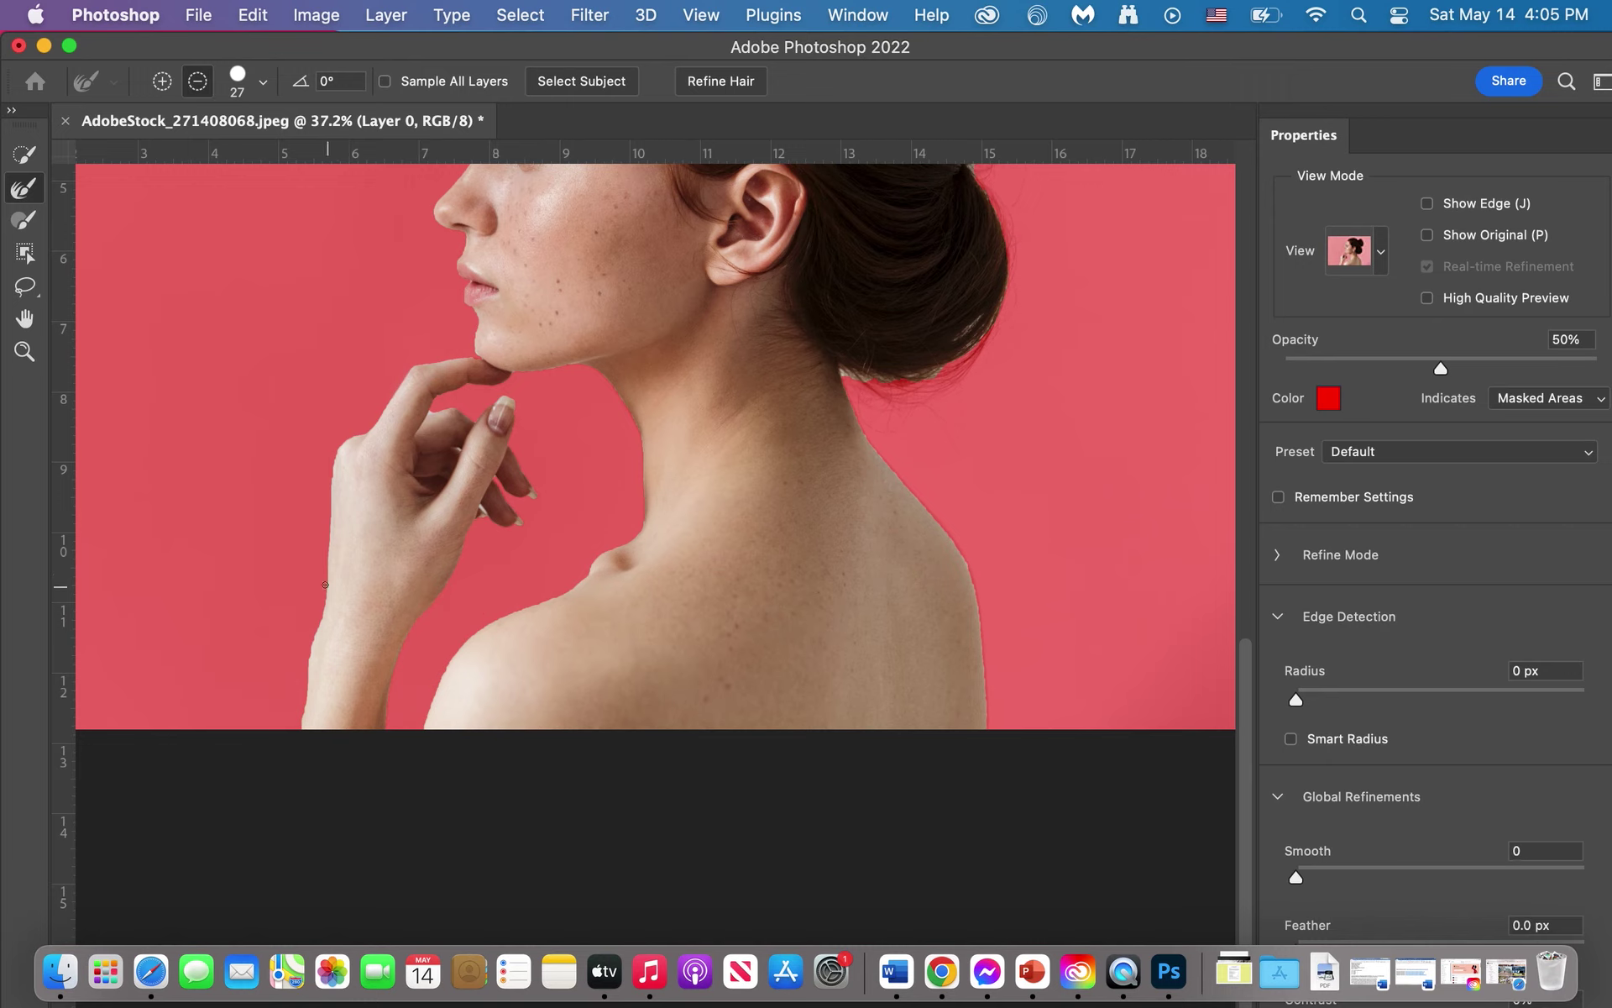
pyautogui.moveTo(315, 635); pyautogui.dragTo(320, 617)
# Step: Refine the lower edge of the hair bun, then set the brush back to Add
pyautogui.scroll(5, 315, 684)
pyautogui.hscroll(3, 315, 684)
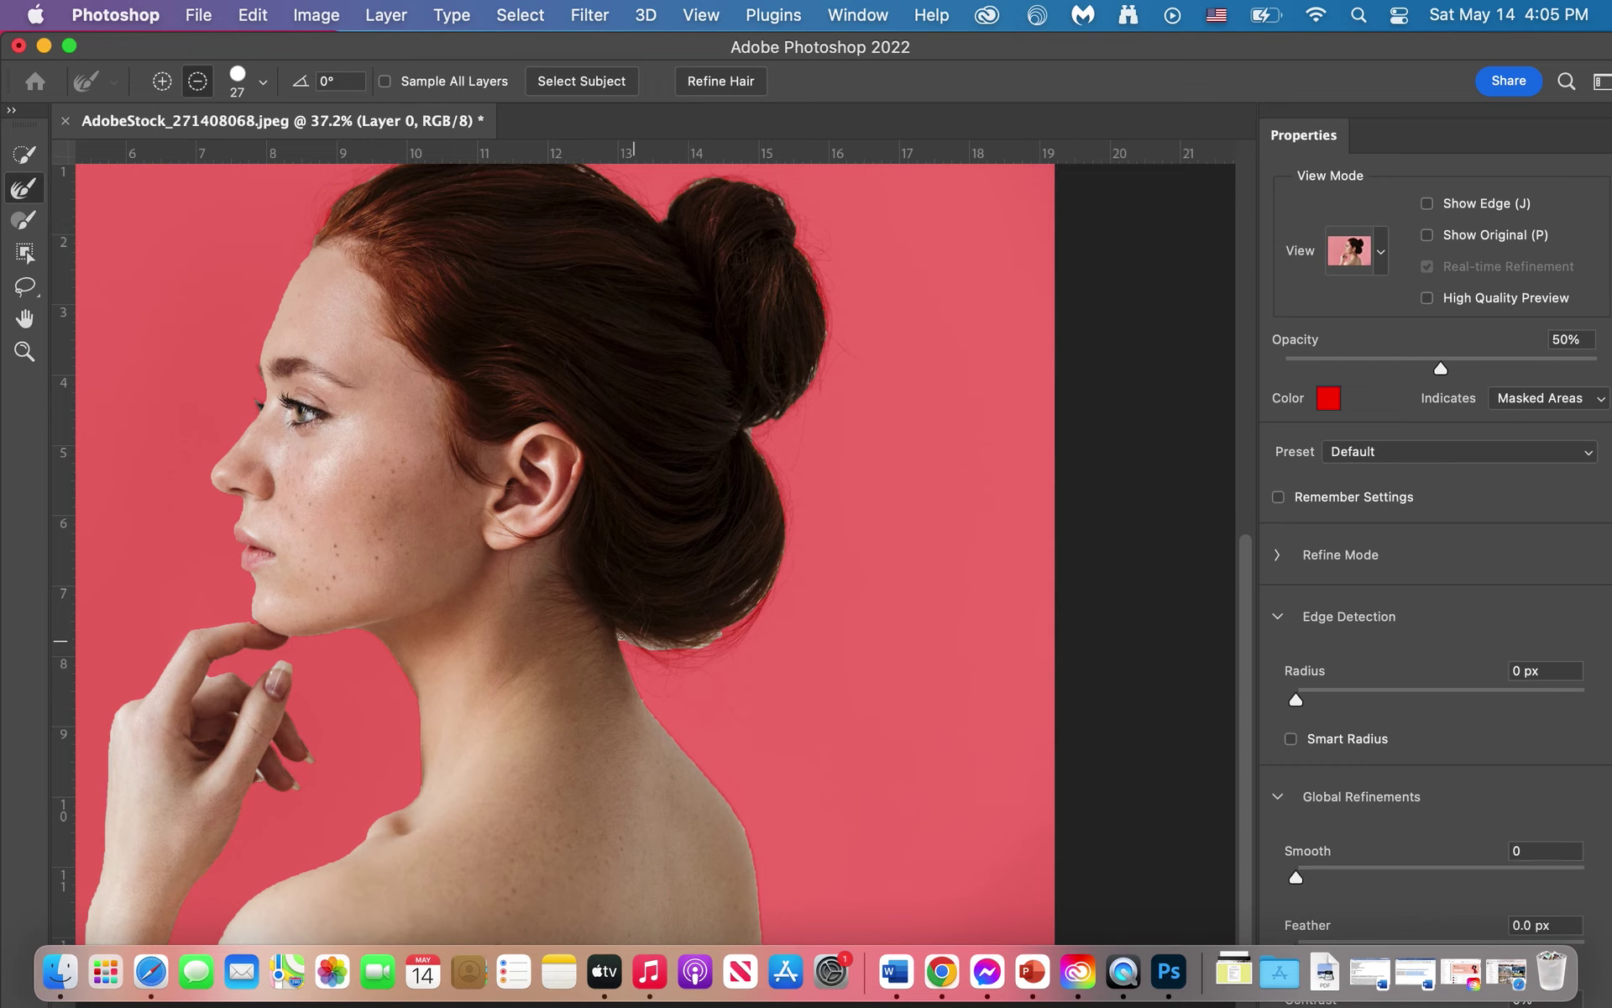
pyautogui.moveTo(621, 636); pyautogui.dragTo(619, 633)
pyautogui.scroll(5, 718, 669)
pyautogui.hscroll(-2, 718, 669)
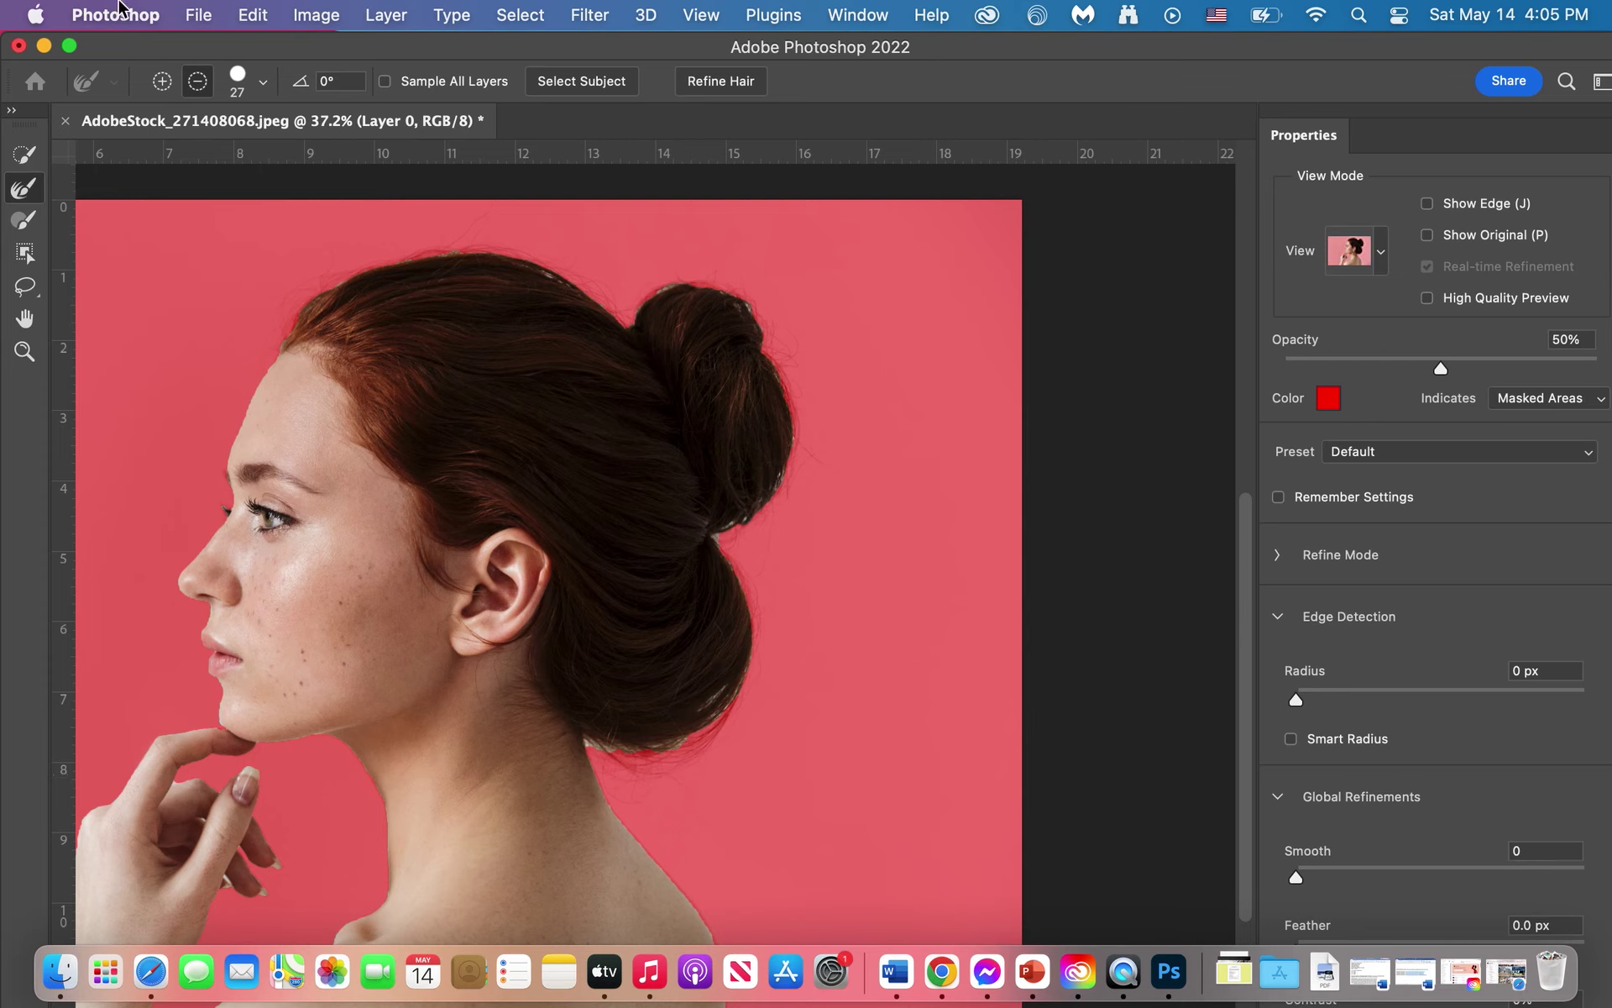
pyautogui.click(162, 81)
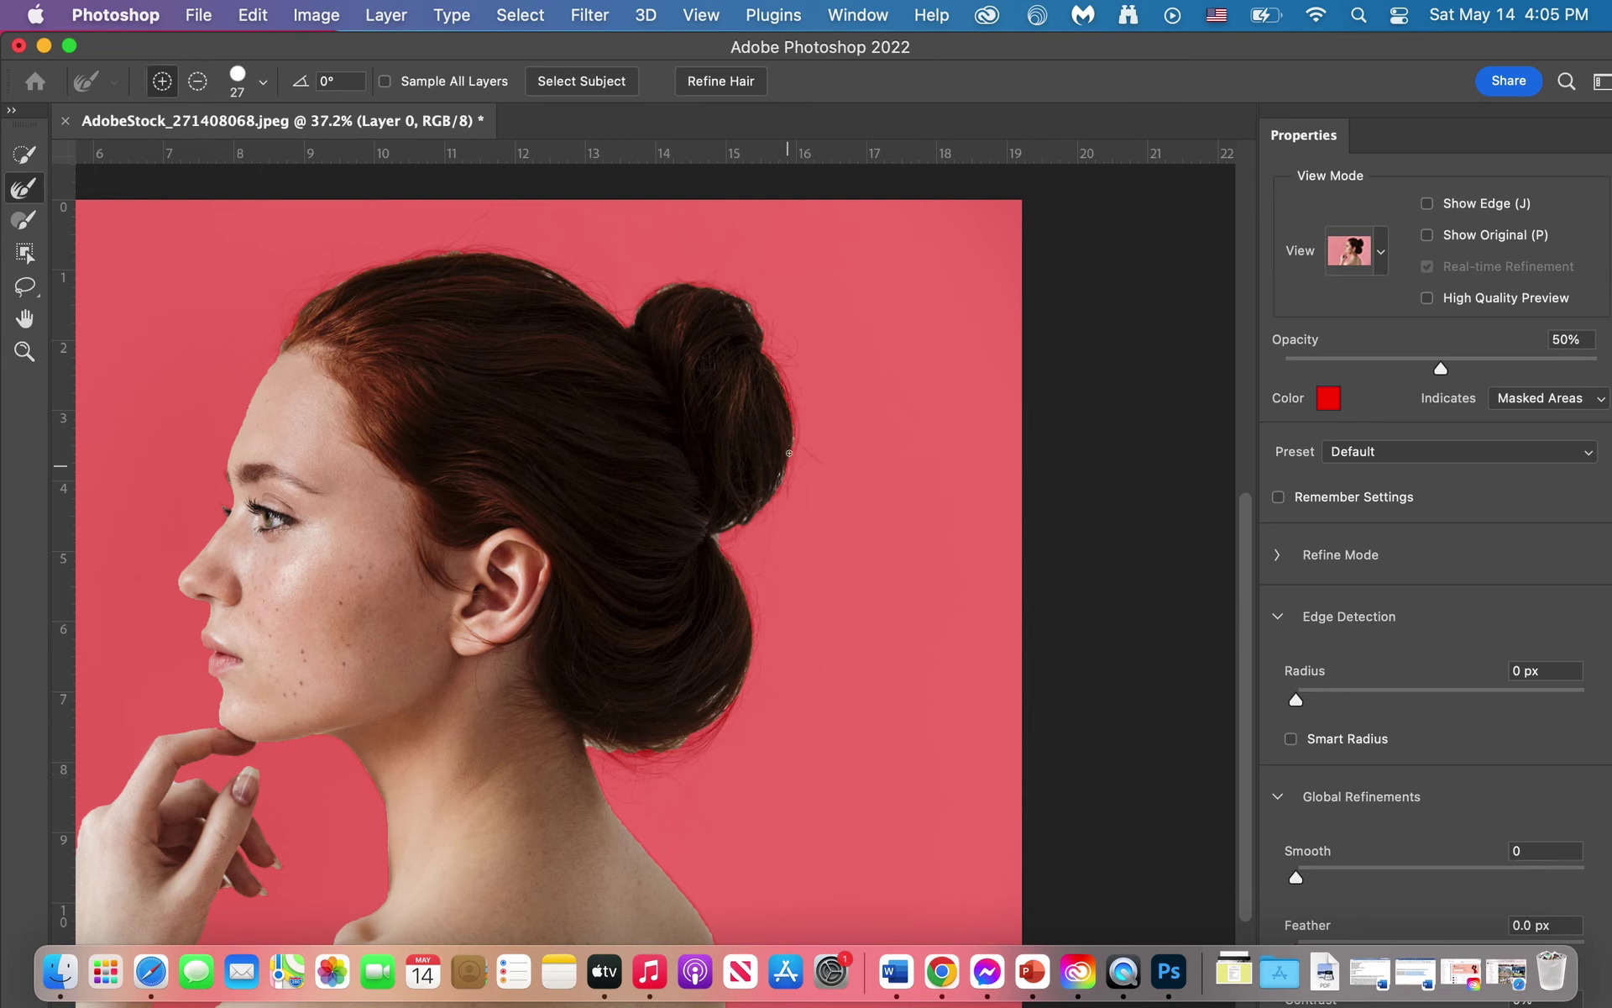
# Step: Refine the hair fringe along the bun's right edge and the background beside it
pyautogui.moveTo(793, 443); pyautogui.dragTo(779, 485)
pyautogui.click(717, 544)
pyautogui.click(731, 568)
# Step: Enlarge the brush to 54 px and refine the hair along the top of the bun and head
pyautogui.click(263, 84)
pyautogui.moveTo(152, 152); pyautogui.dragTo(185, 152)
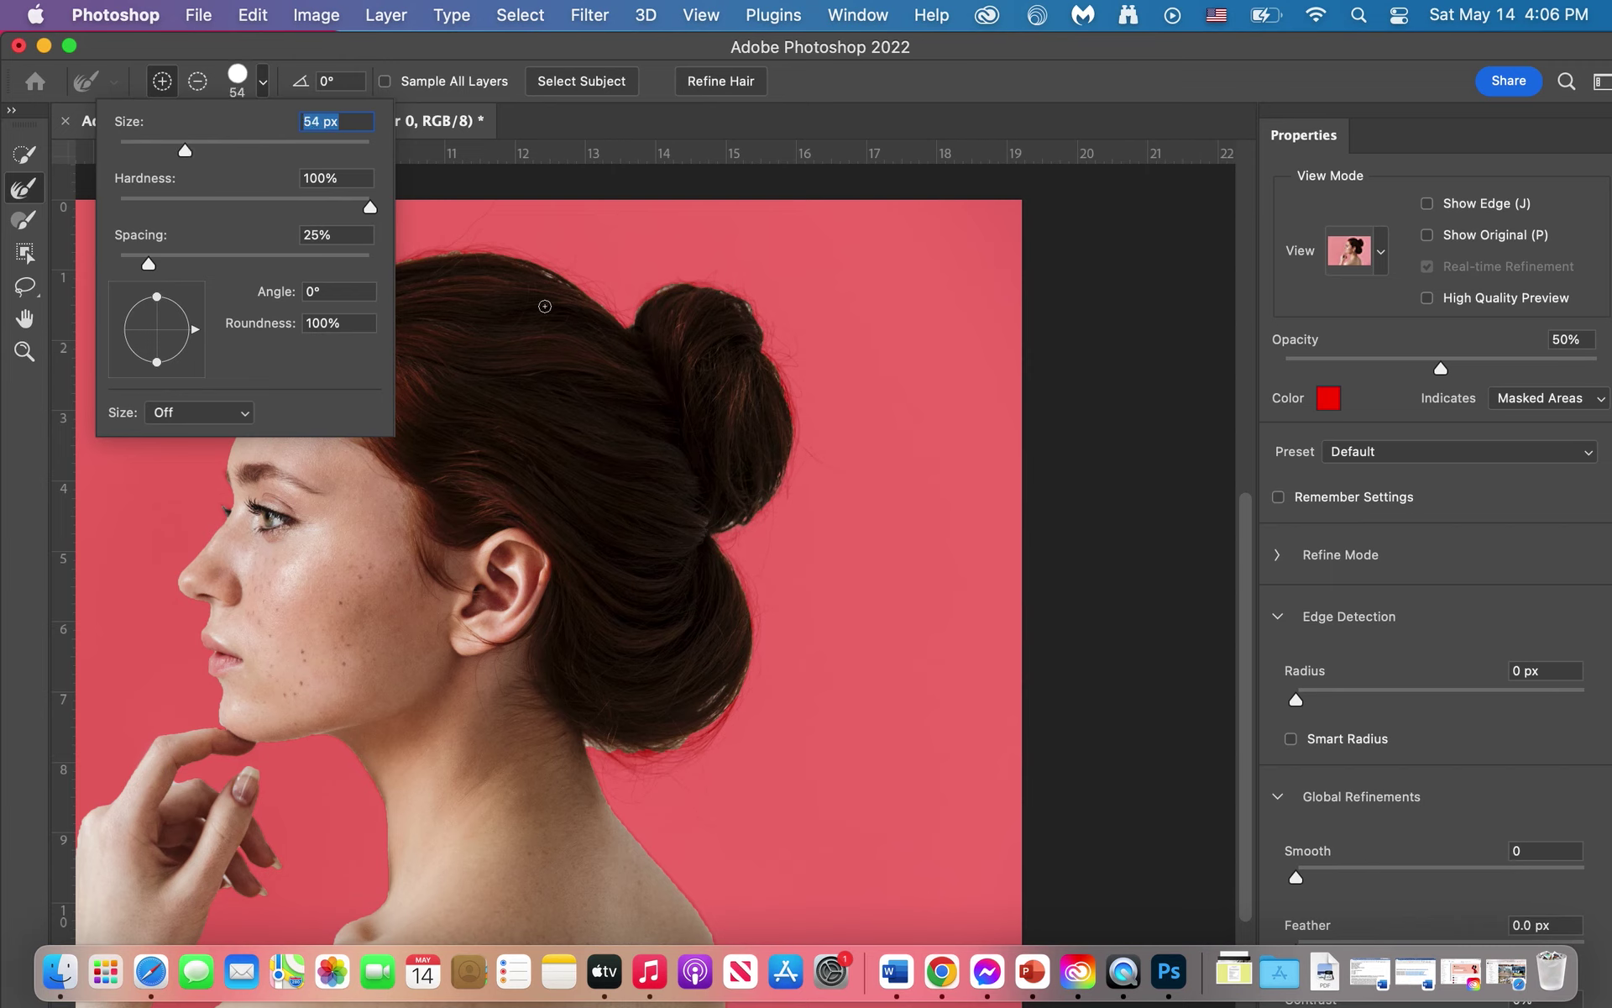
pyautogui.moveTo(636, 316)
pyautogui.mouseDown()
pyautogui.moveTo(685, 288)
pyautogui.moveTo(776, 323)
pyautogui.mouseUp()
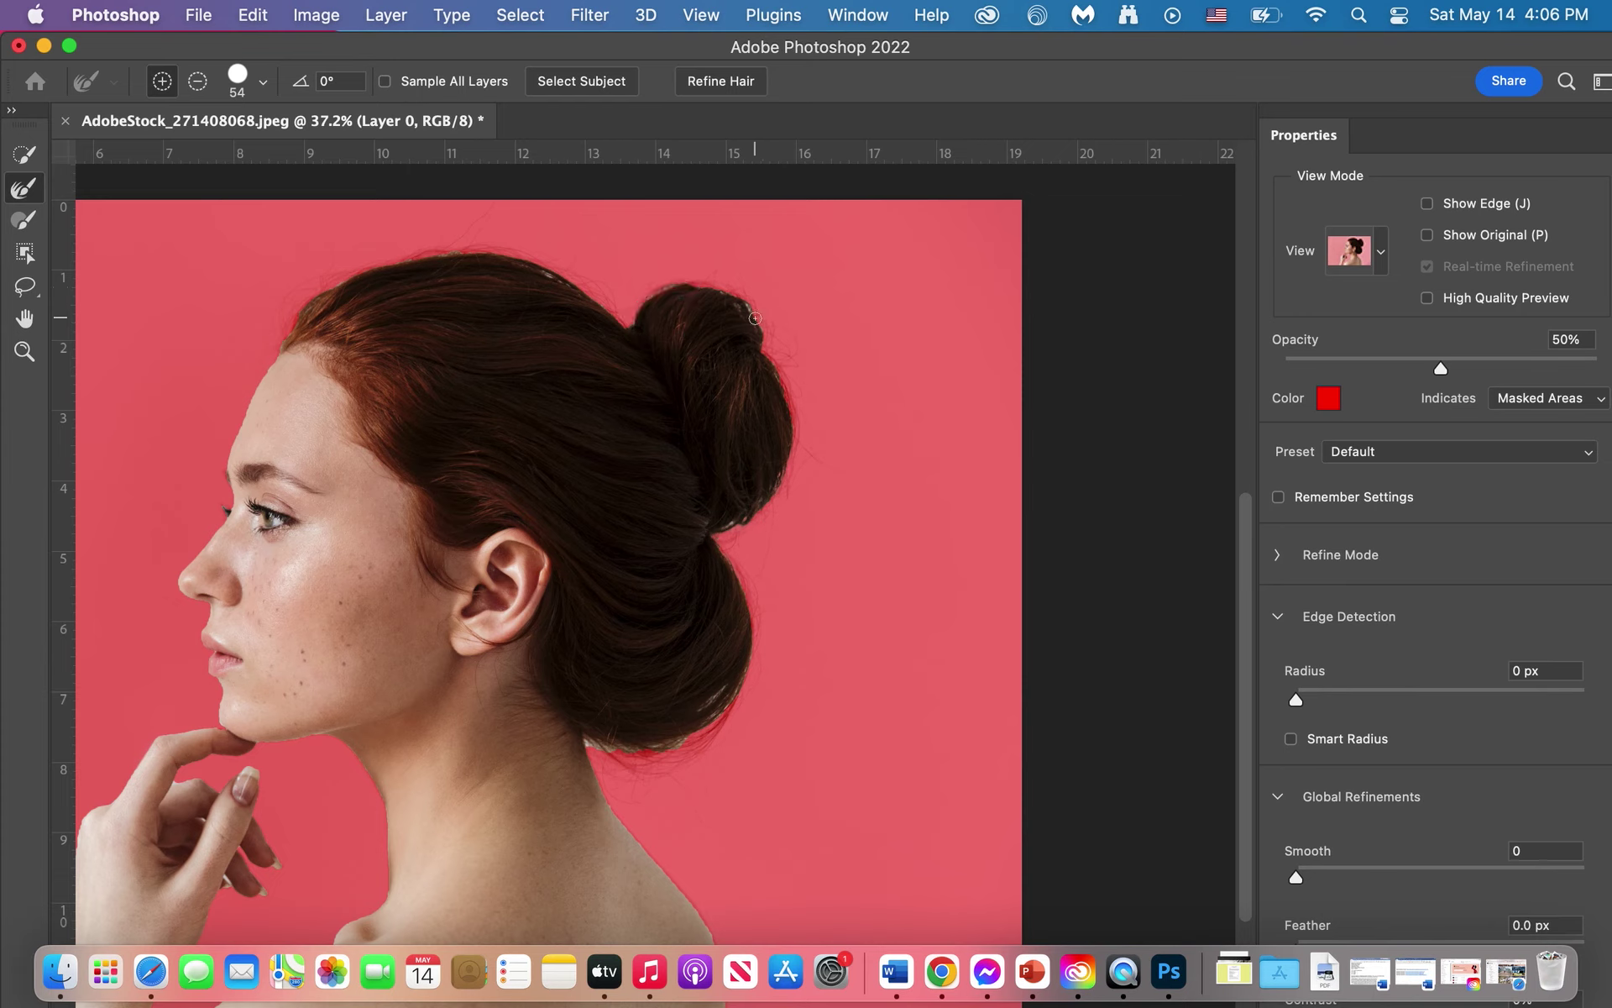
pyautogui.moveTo(761, 319); pyautogui.dragTo(716, 290)
pyautogui.moveTo(566, 291); pyautogui.dragTo(546, 277)
# Step: Refine the red fringe and hairline below the bun at the nape
pyautogui.scroll(-3, 623, 398)
pyautogui.hscroll(-3, 623, 398)
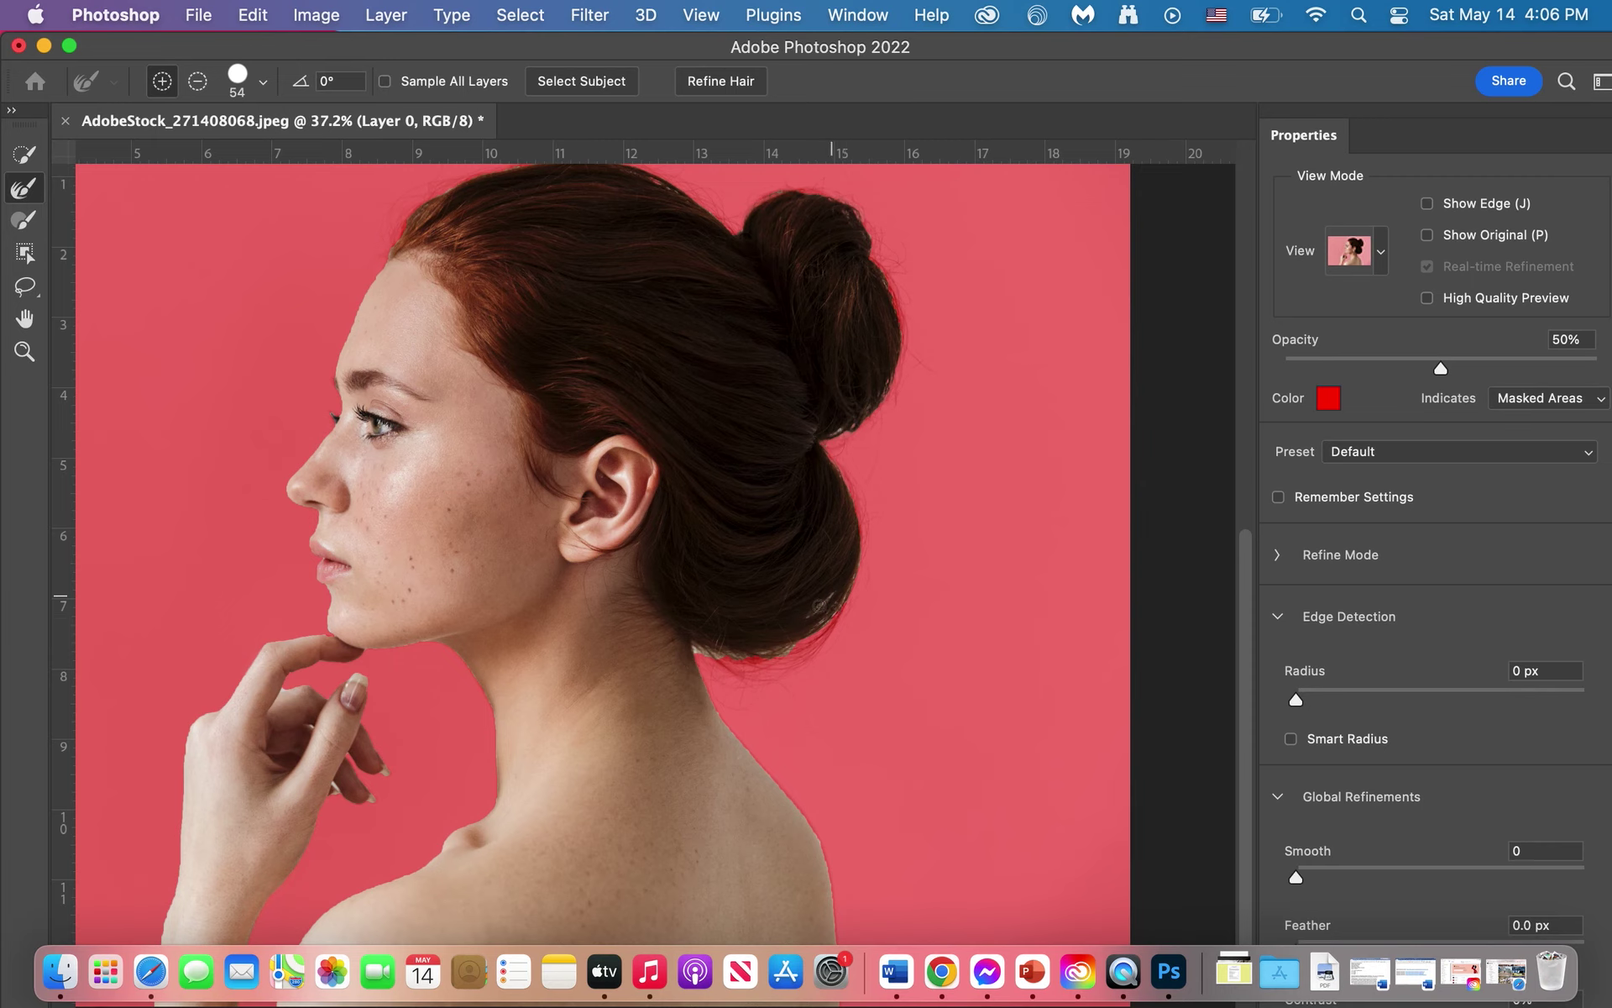
pyautogui.moveTo(815, 609); pyautogui.dragTo(806, 655)
pyautogui.moveTo(696, 653)
pyautogui.mouseDown()
pyautogui.moveTo(711, 645)
pyautogui.moveTo(695, 645)
pyautogui.mouseUp()
pyautogui.scroll(-5, 776, 688)
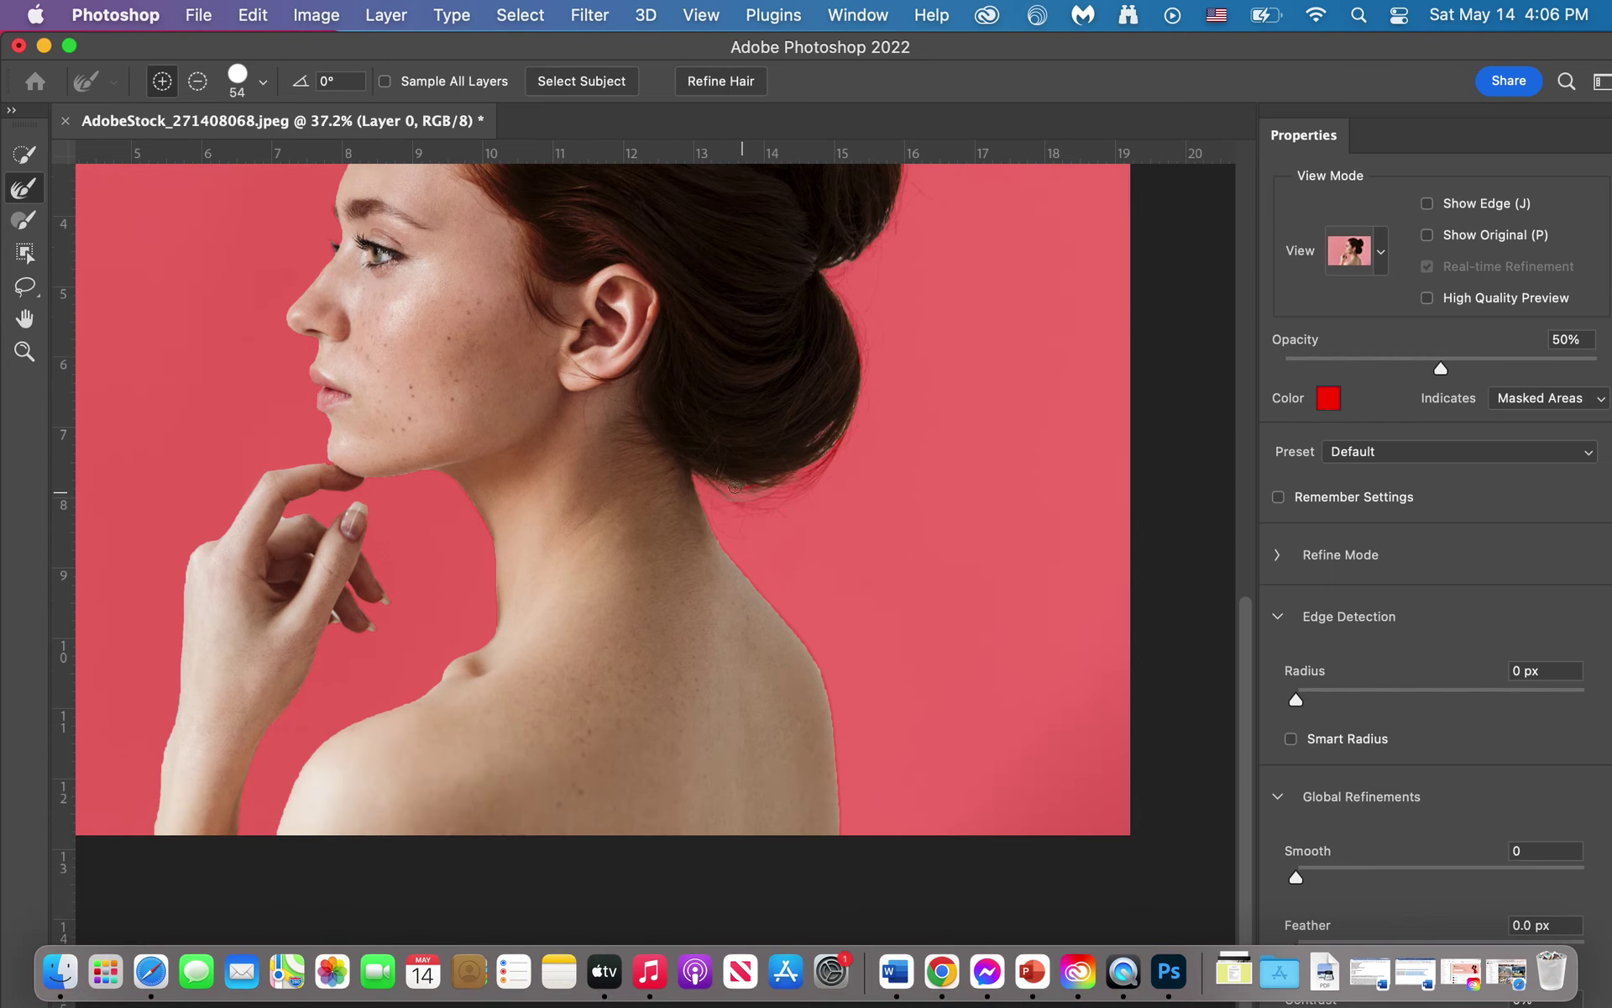
# Step: Brush along the hair bun edge with several refine strokes
pyautogui.click(766, 477)
pyautogui.scroll(-2, 799, 544)
pyautogui.hscroll(-1, 799, 544)
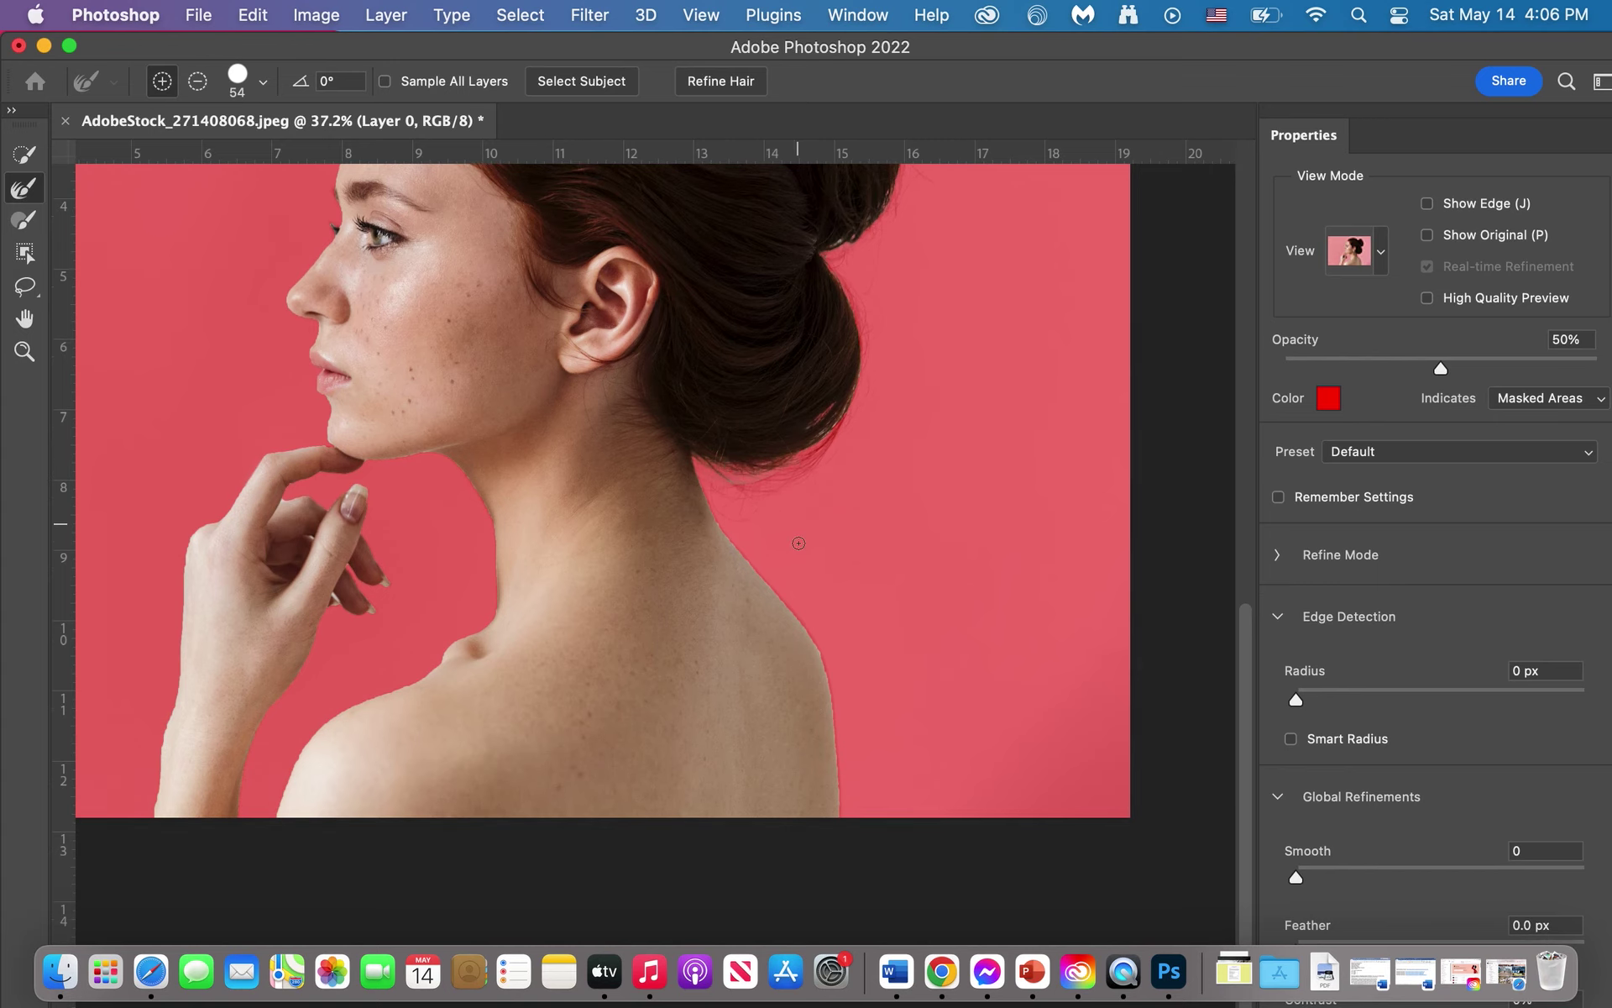
pyautogui.scroll(8, 798, 543)
pyautogui.hscroll(3, 798, 543)
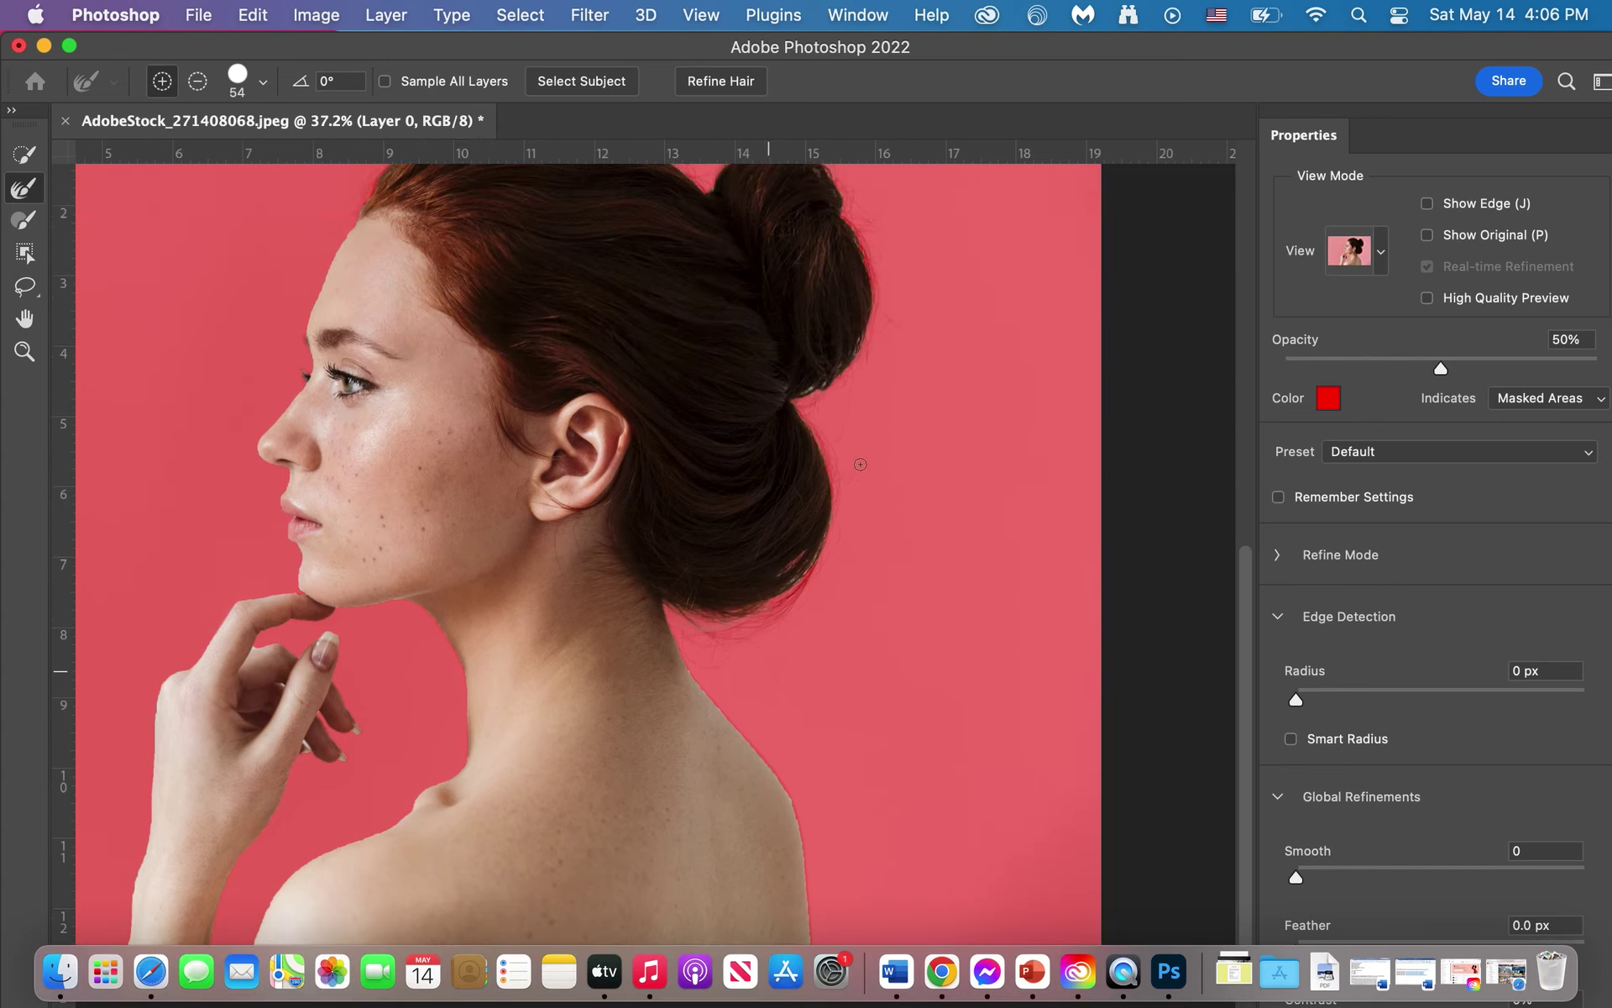
pyautogui.moveTo(798, 598)
pyautogui.mouseDown()
pyautogui.moveTo(793, 584)
pyautogui.moveTo(783, 624)
pyautogui.mouseUp()
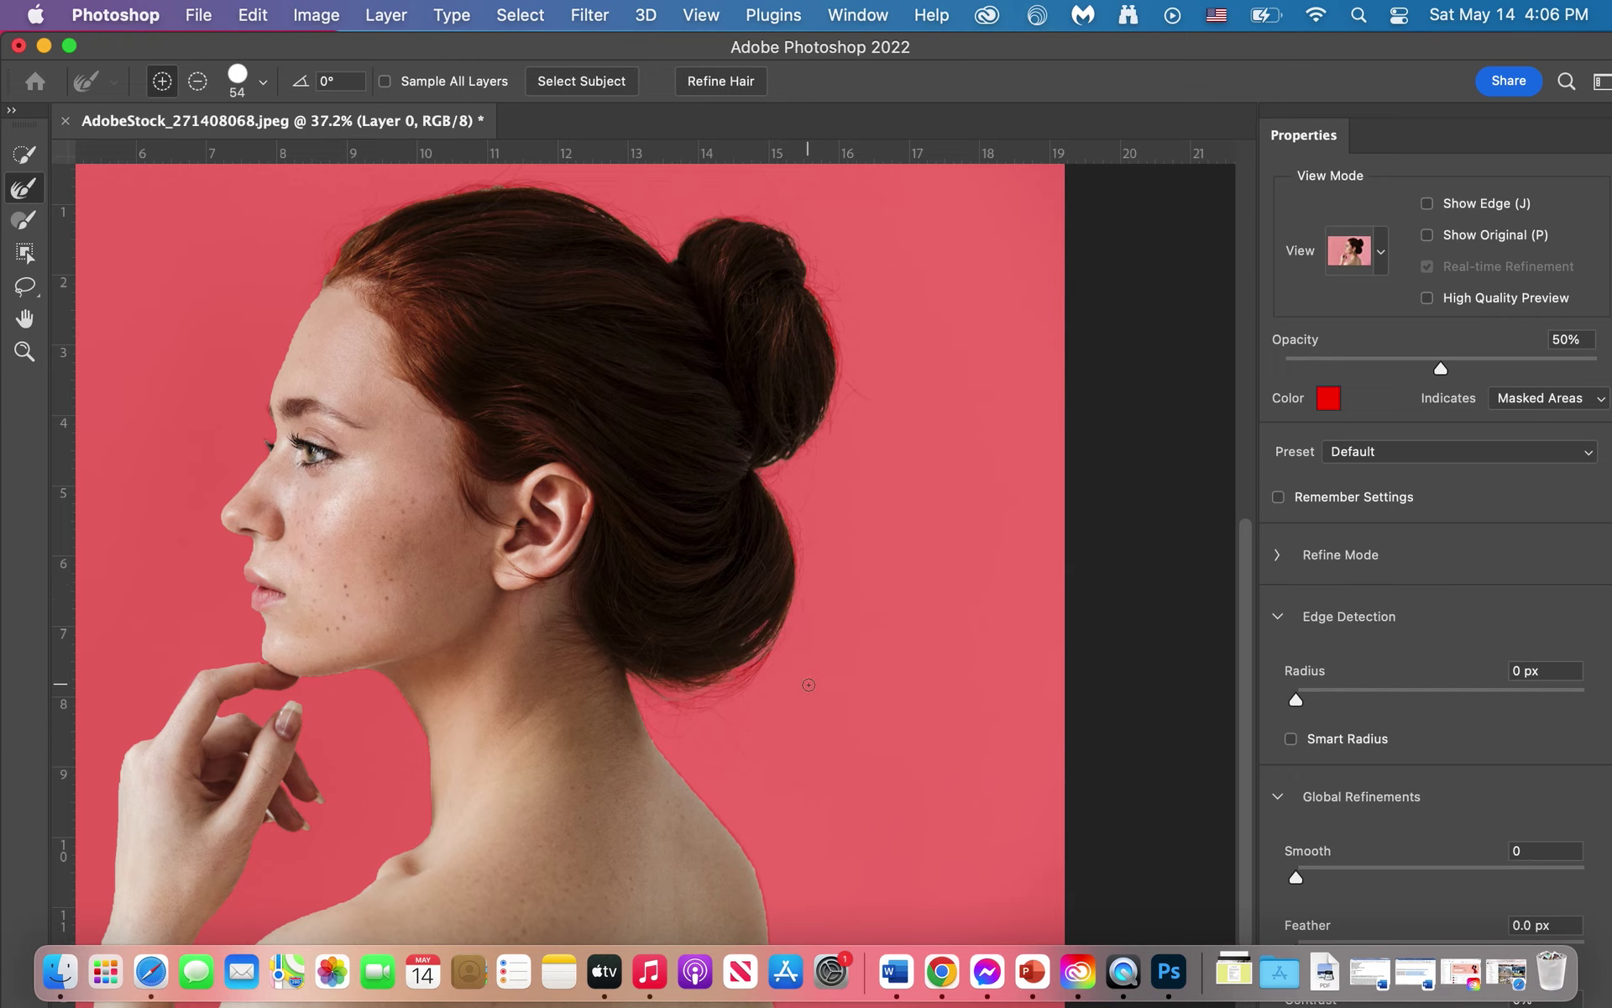
pyautogui.scroll(2, 809, 685)
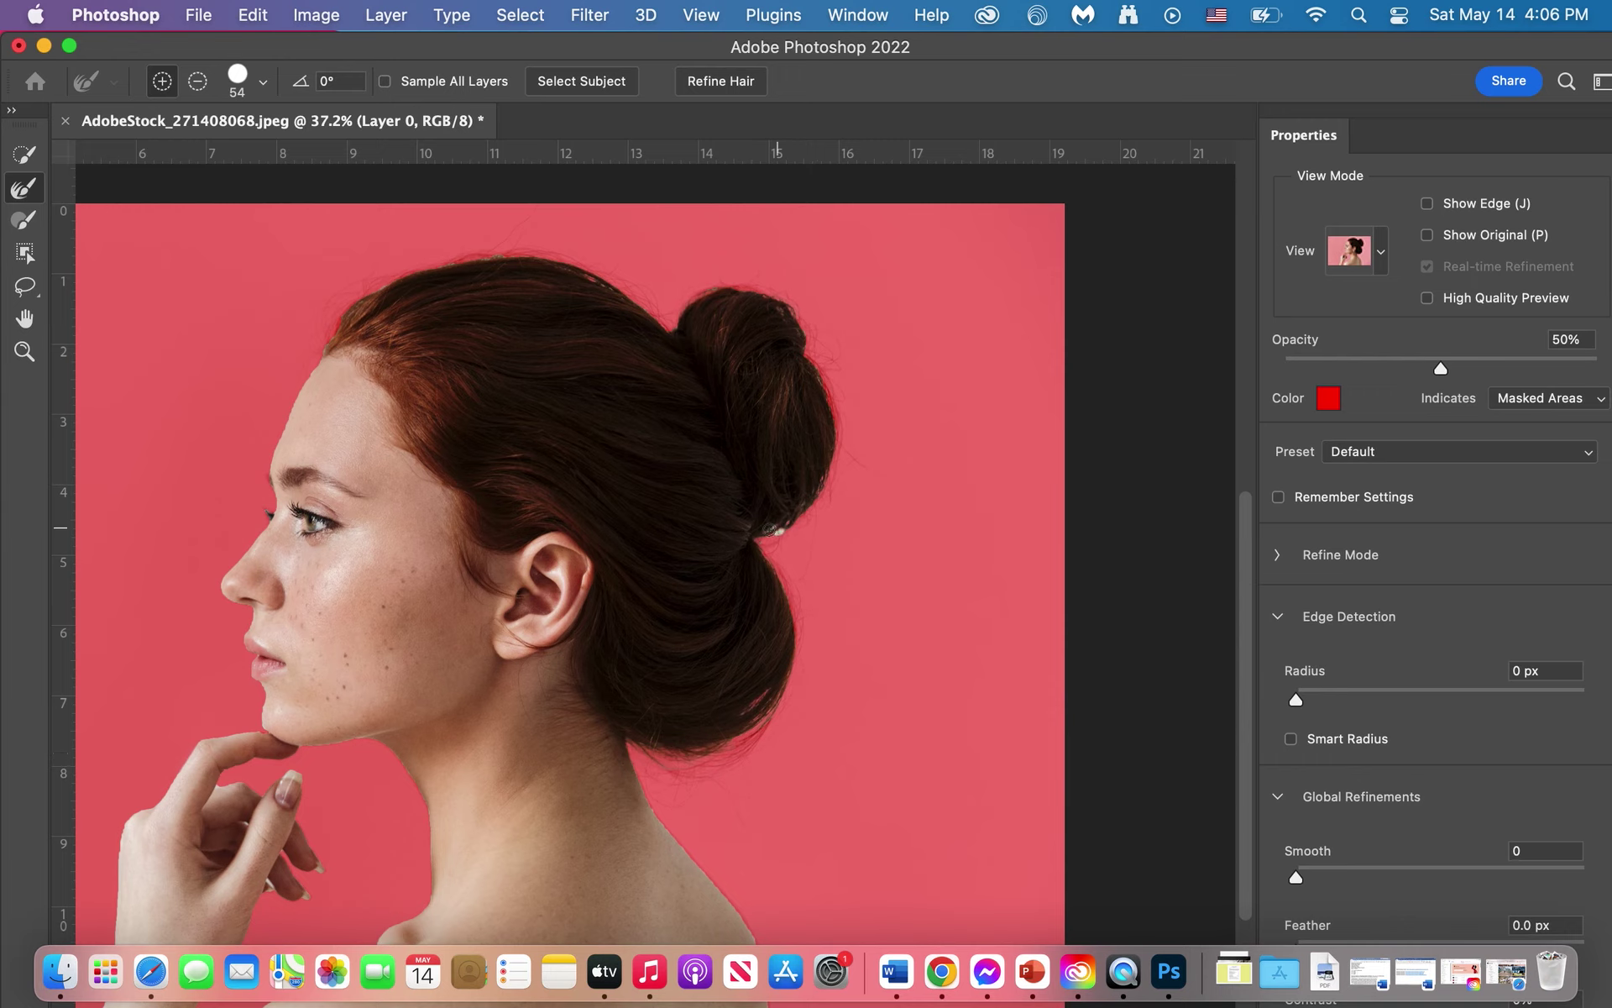
pyautogui.click(767, 530)
# Step: Refine the edge at the brow and eye, then check the brush size settings
pyautogui.hscroll(-5, 823, 576)
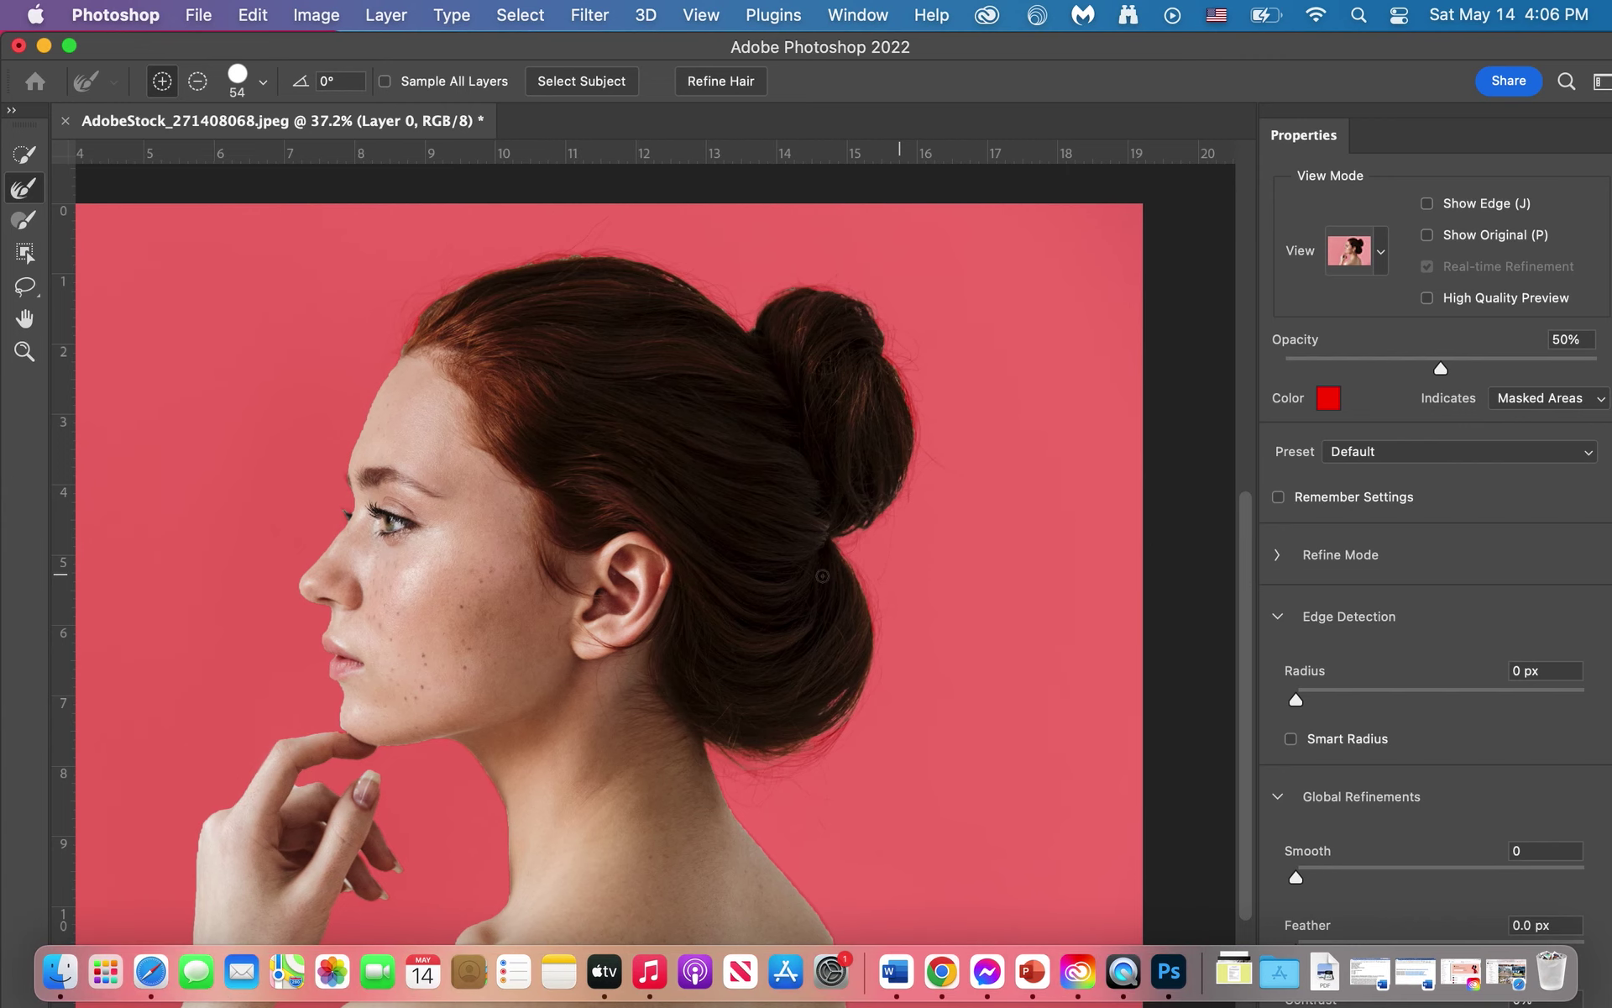
pyautogui.scroll(3, 476, 473)
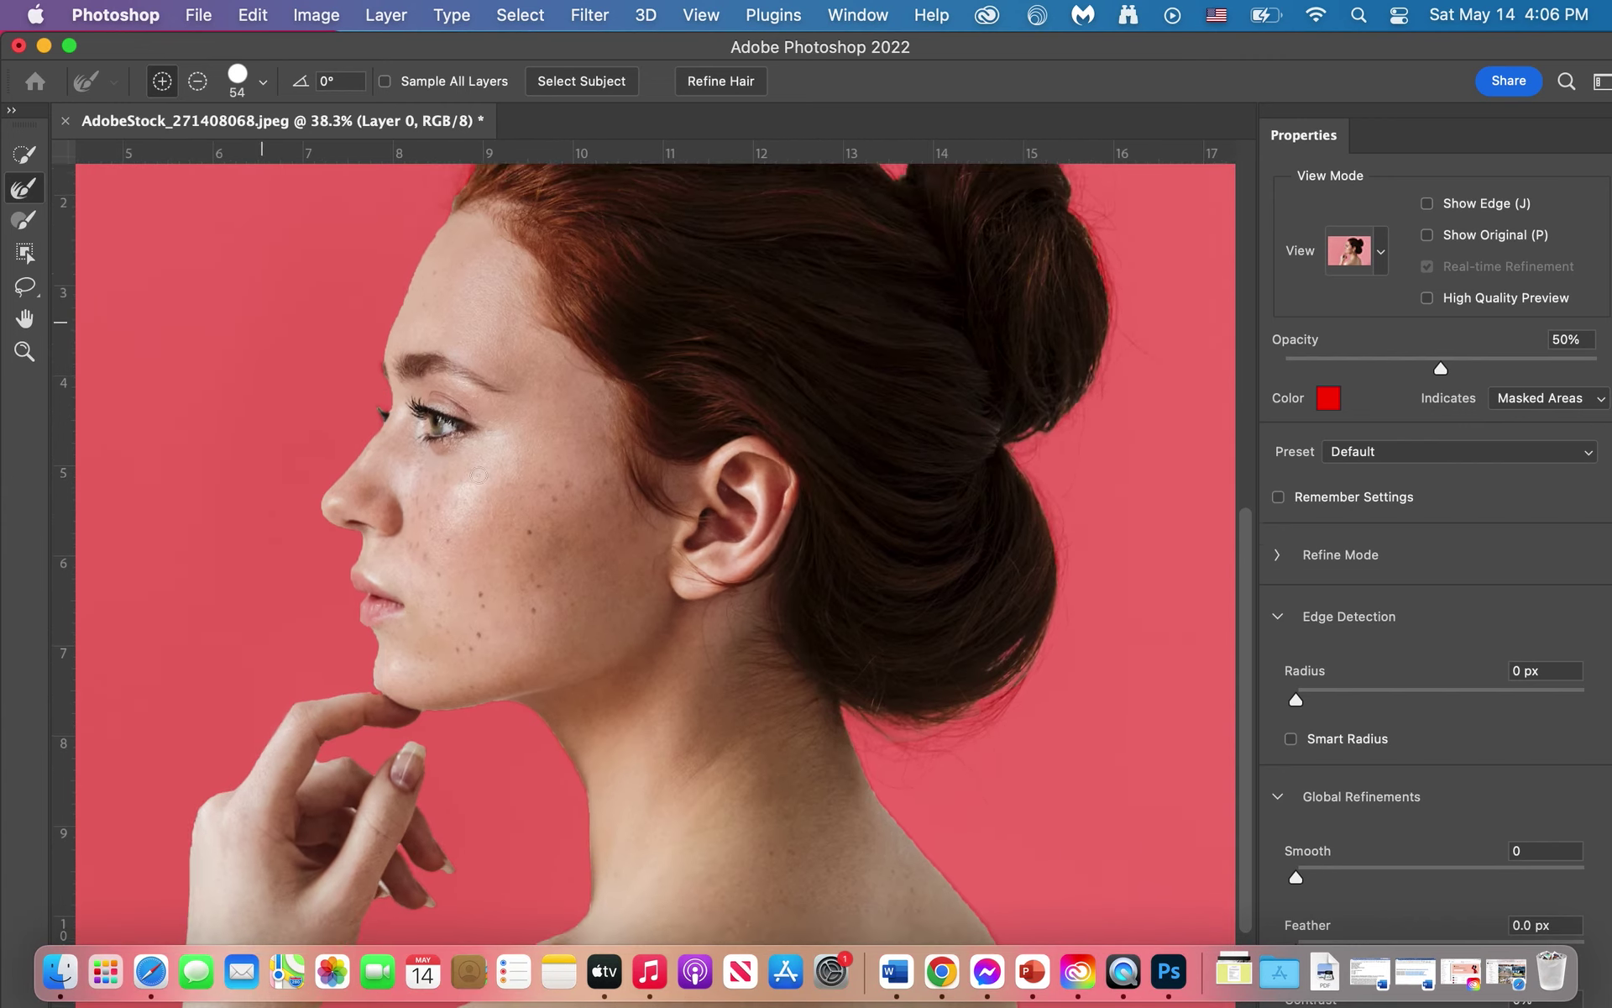
pyautogui.click(369, 396)
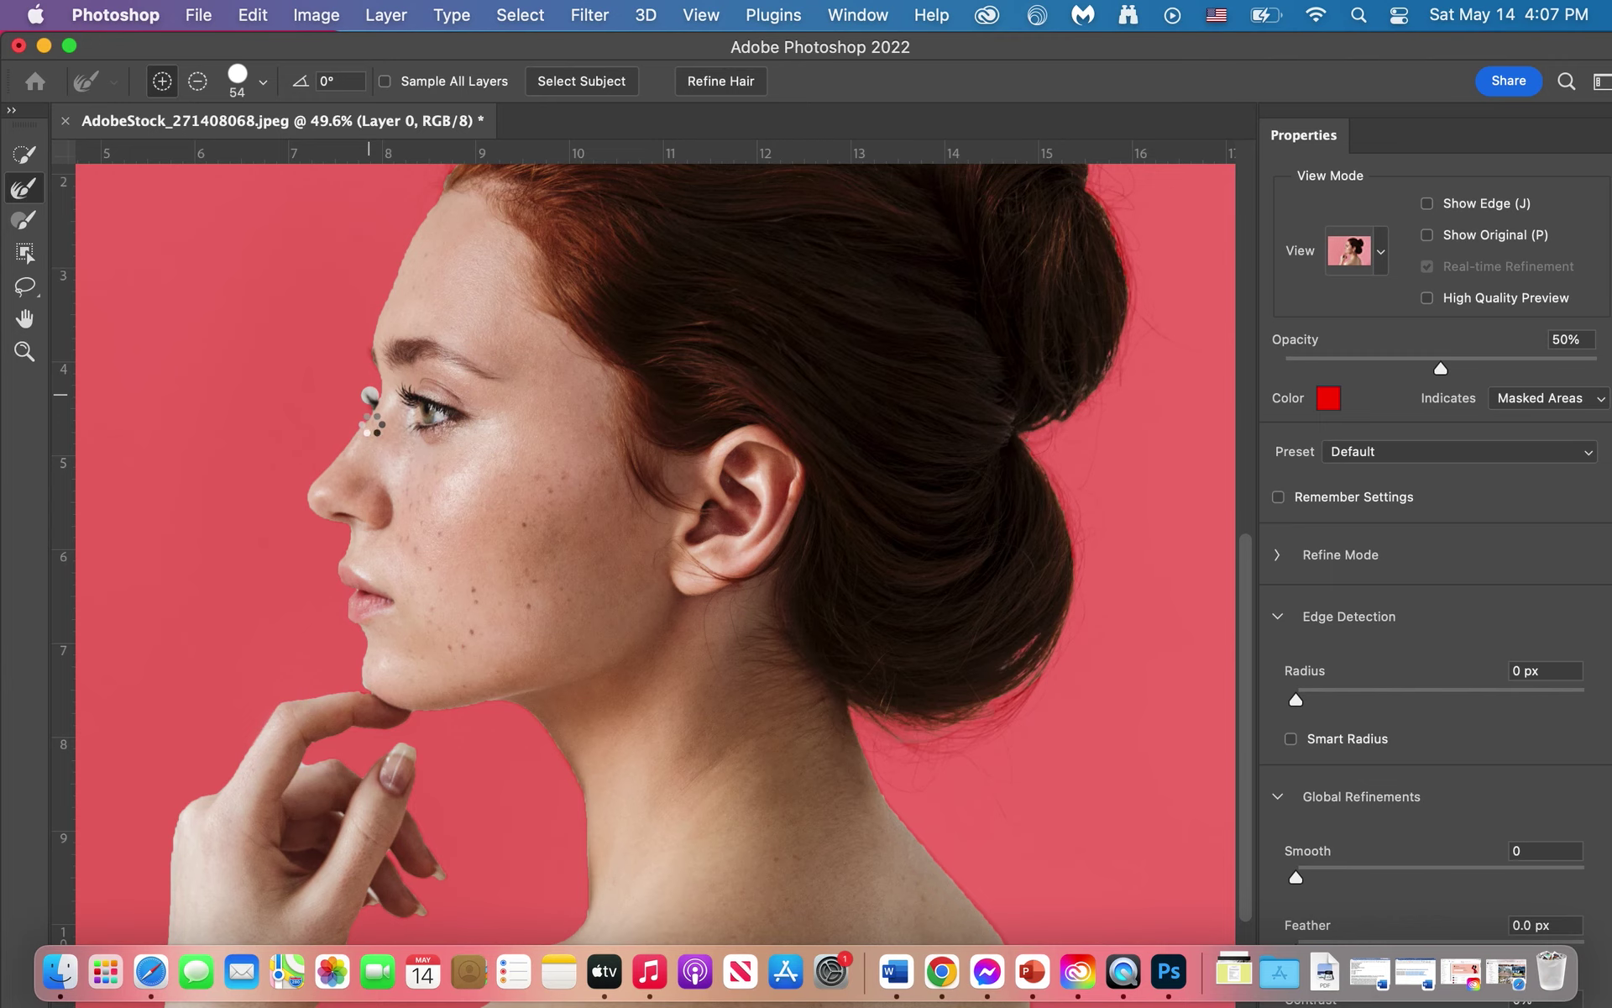
pyautogui.scroll(-3, 370, 420)
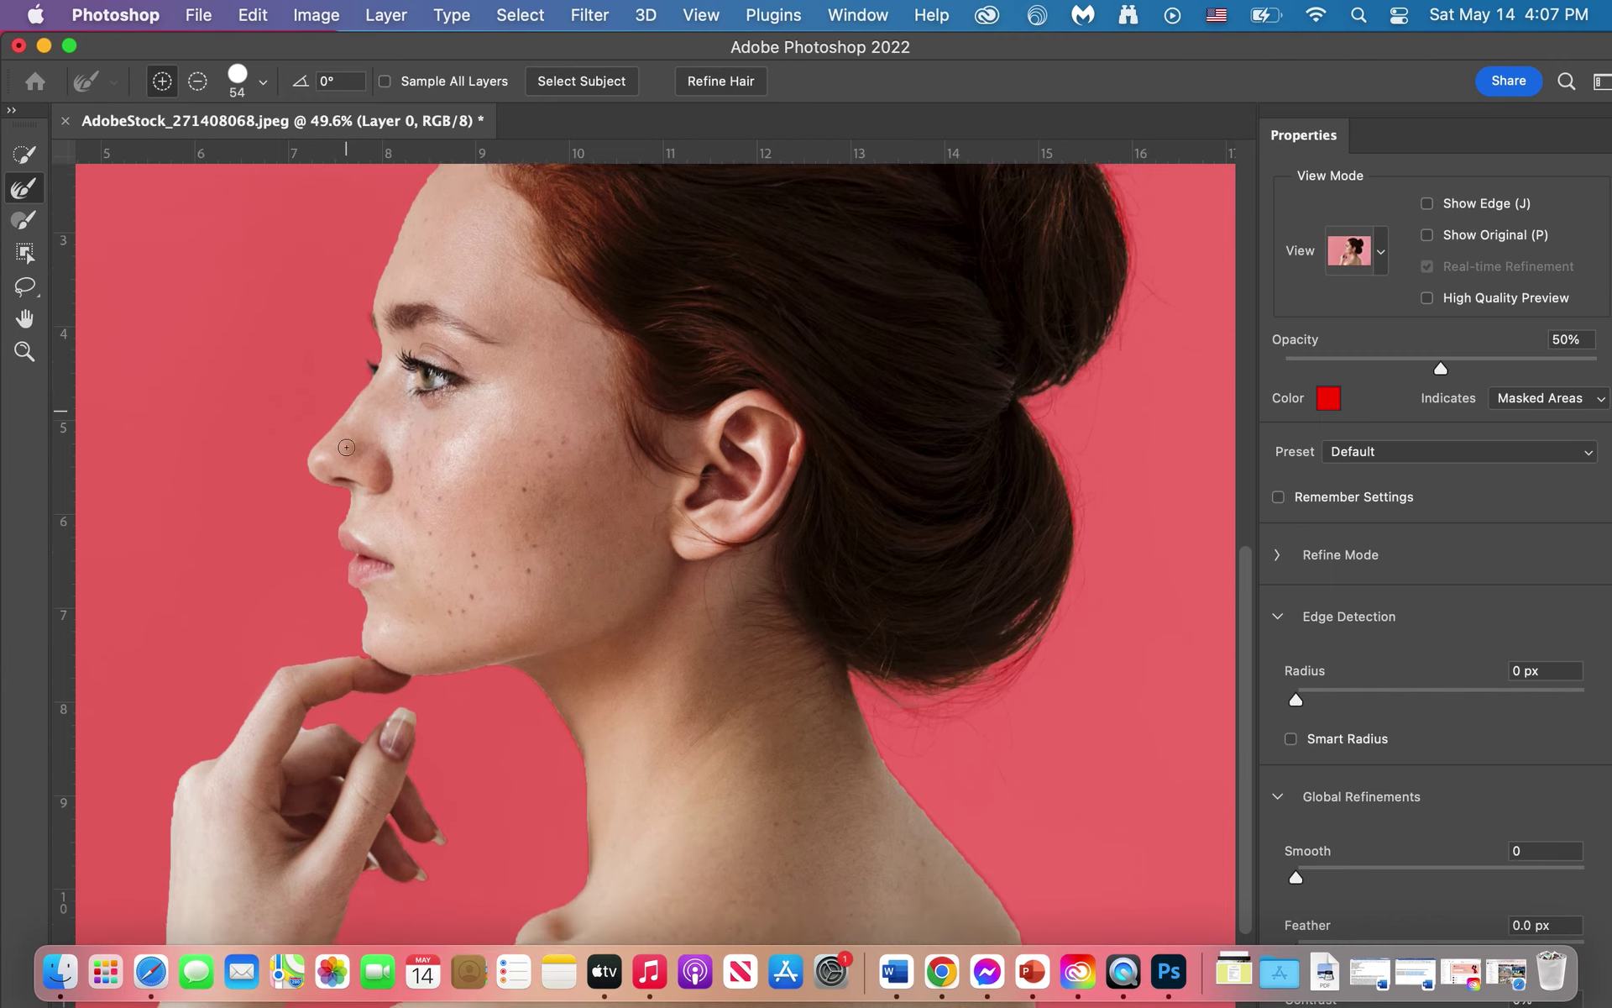
pyautogui.rightClick(369, 344)
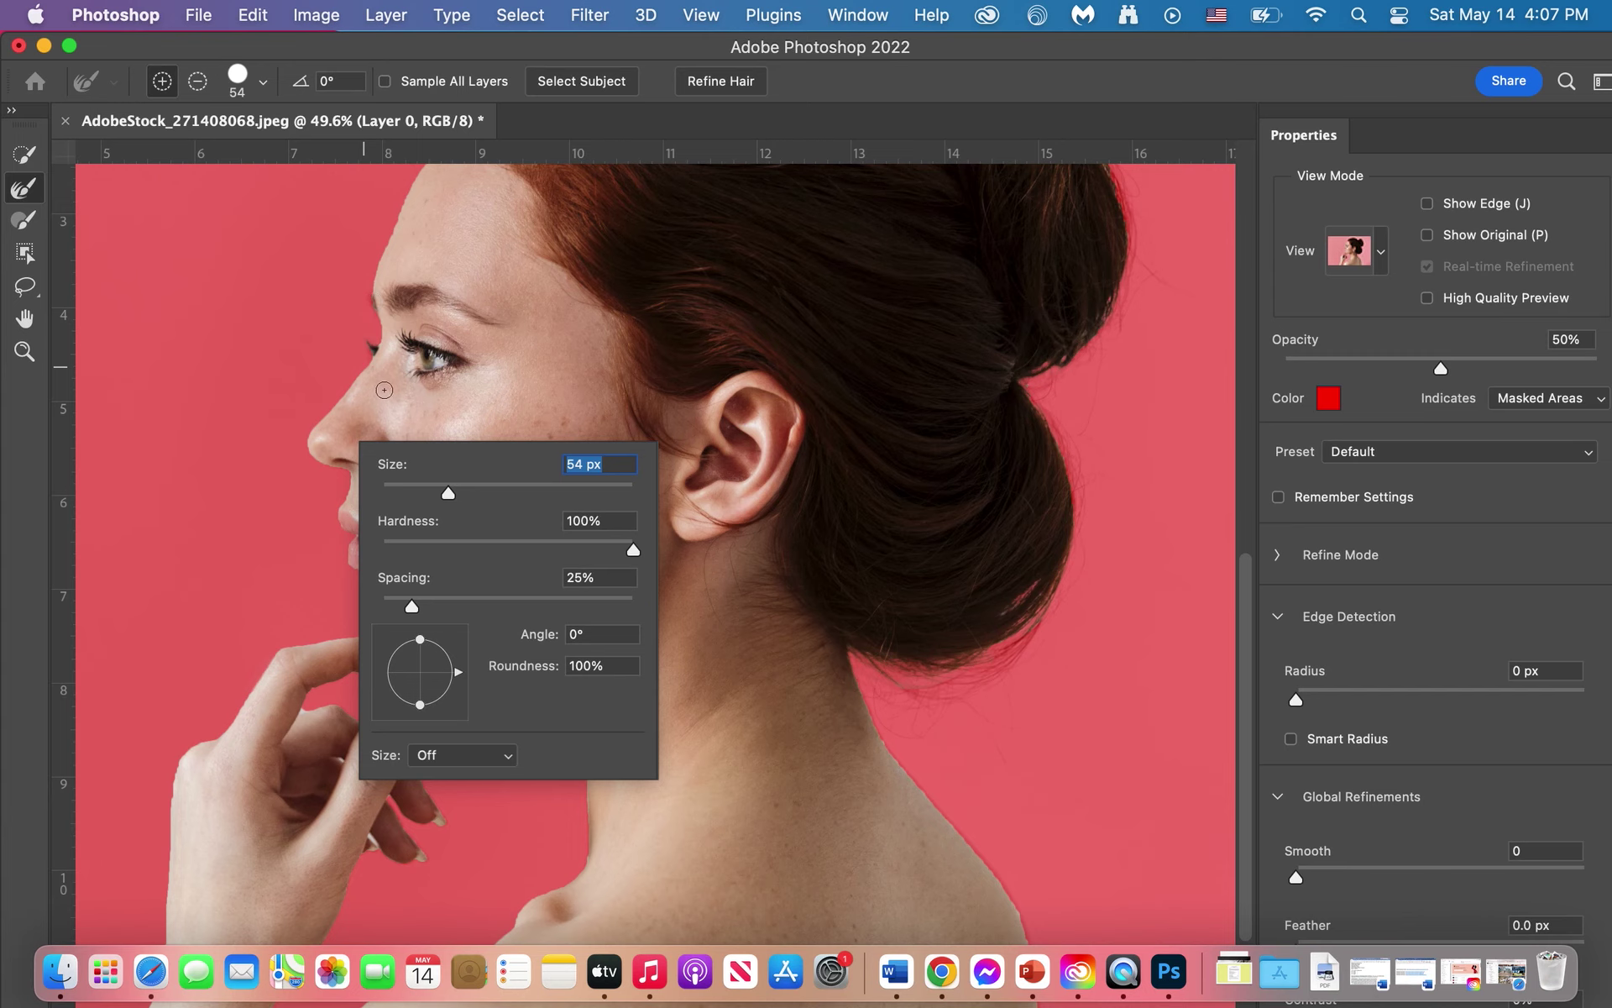
# Step: Expand Refine Mode to show the Color Aware and Object Aware options
pyautogui.scroll(-5, 361, 433)
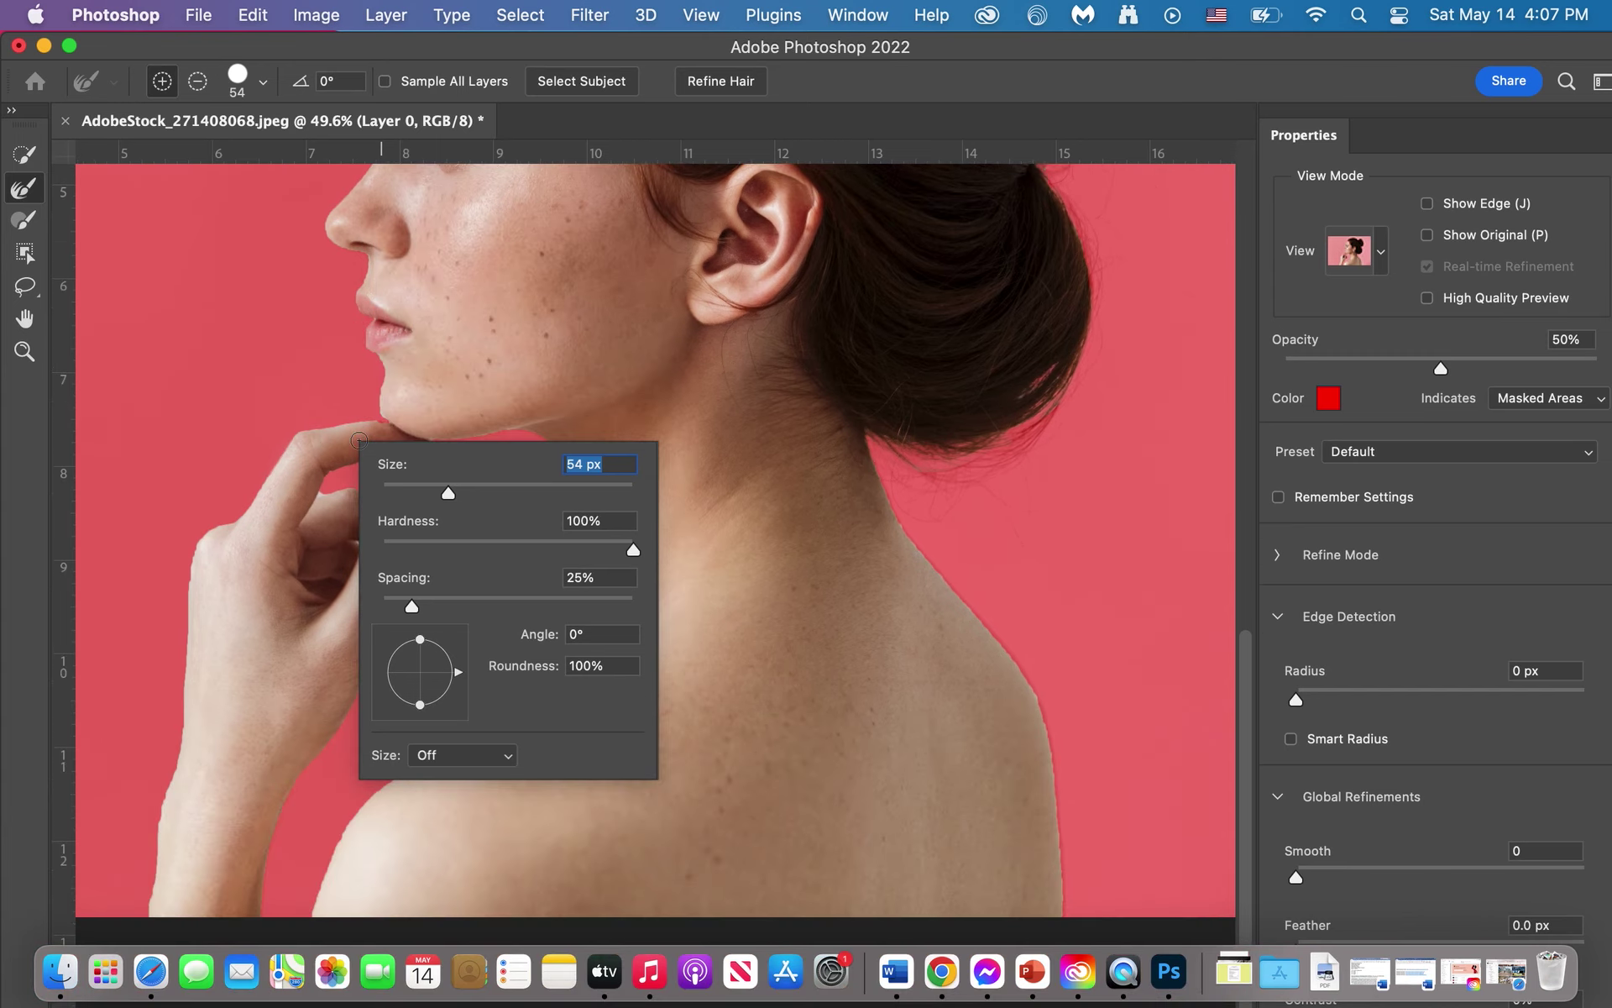
pyautogui.scroll(-5, 359, 439)
pyautogui.hscroll(-4, 358, 440)
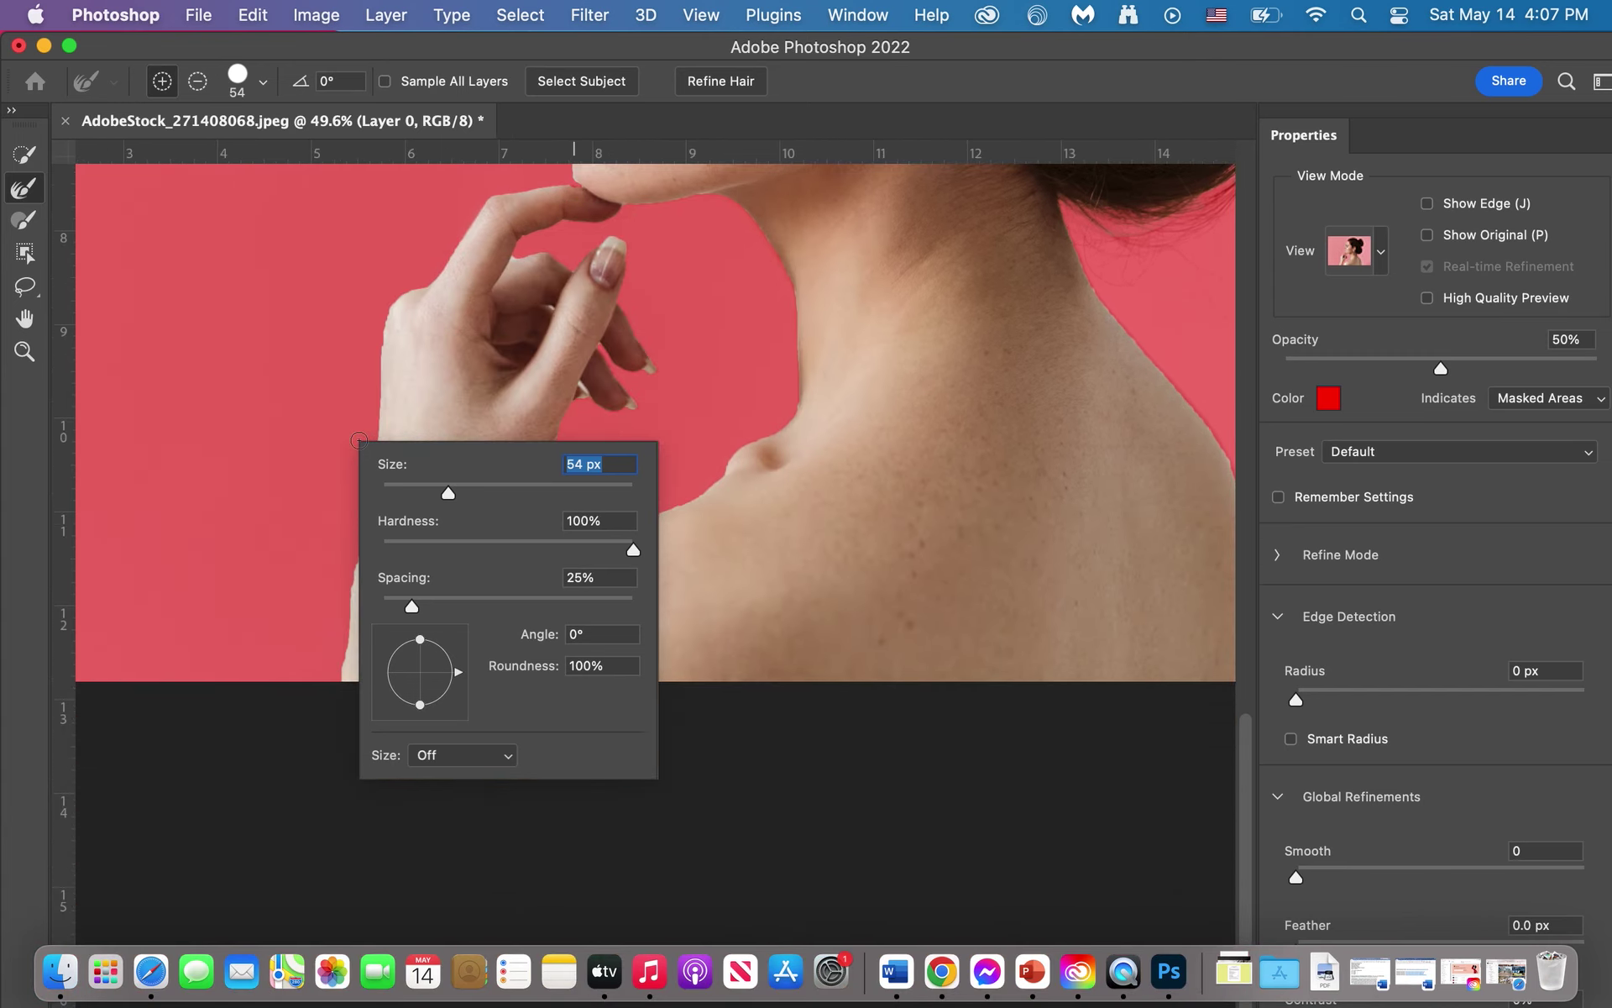
pyautogui.scroll(3, 358, 439)
pyautogui.hscroll(2, 359, 439)
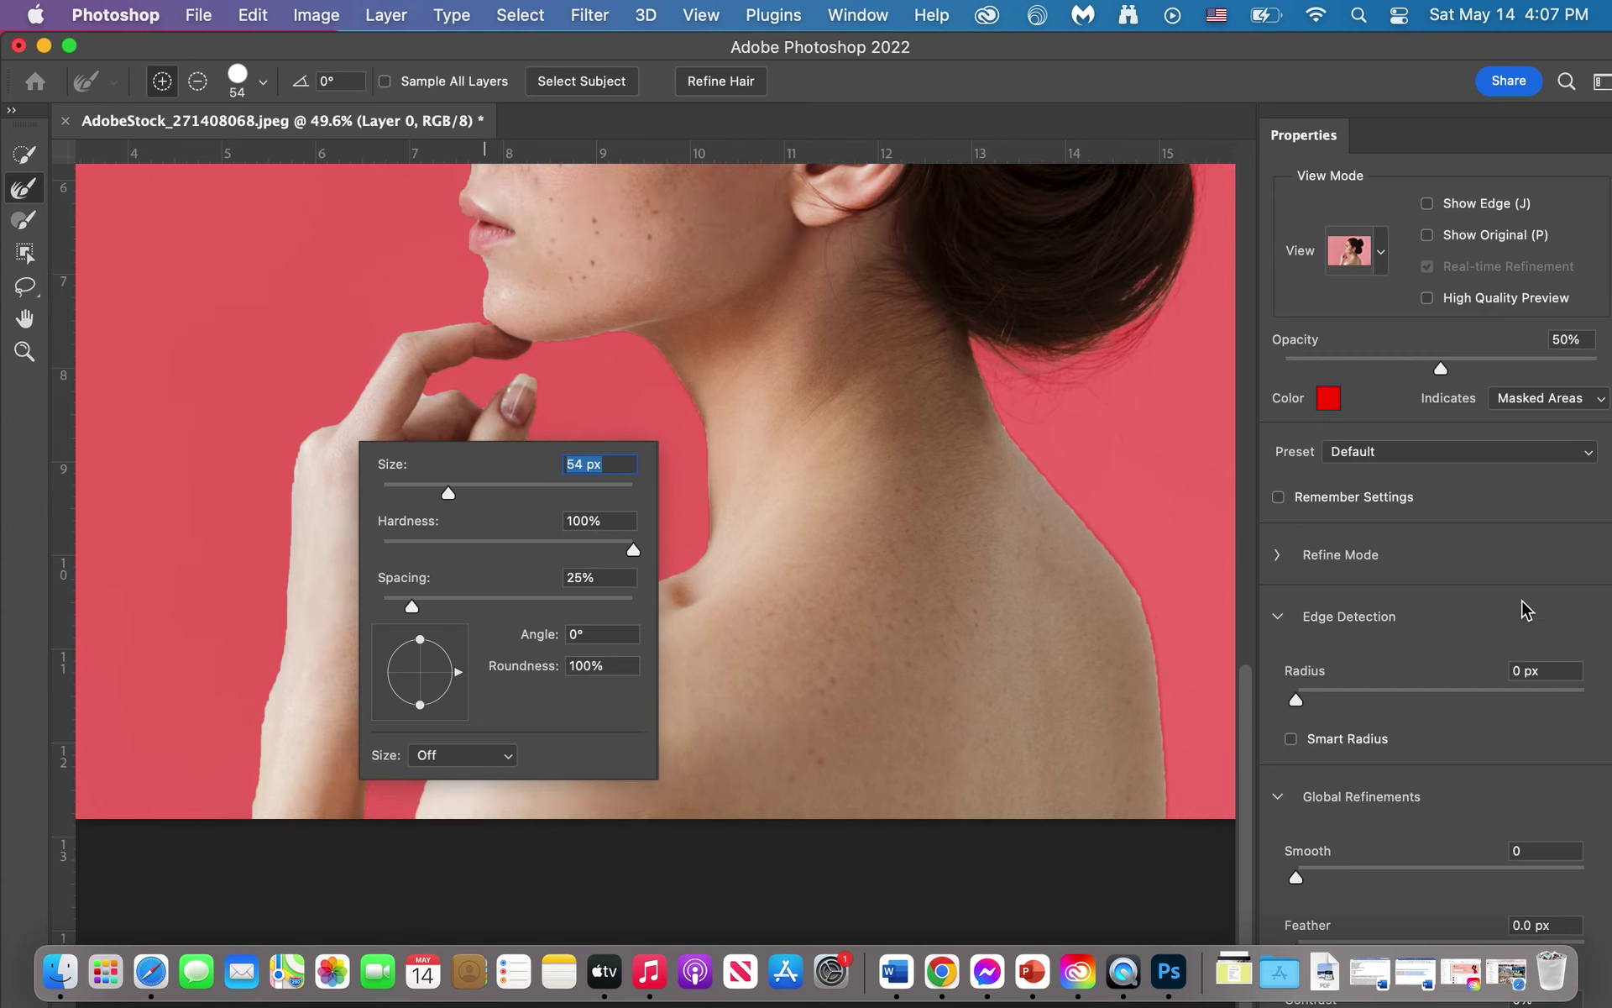
pyautogui.scroll(-5, 1527, 611)
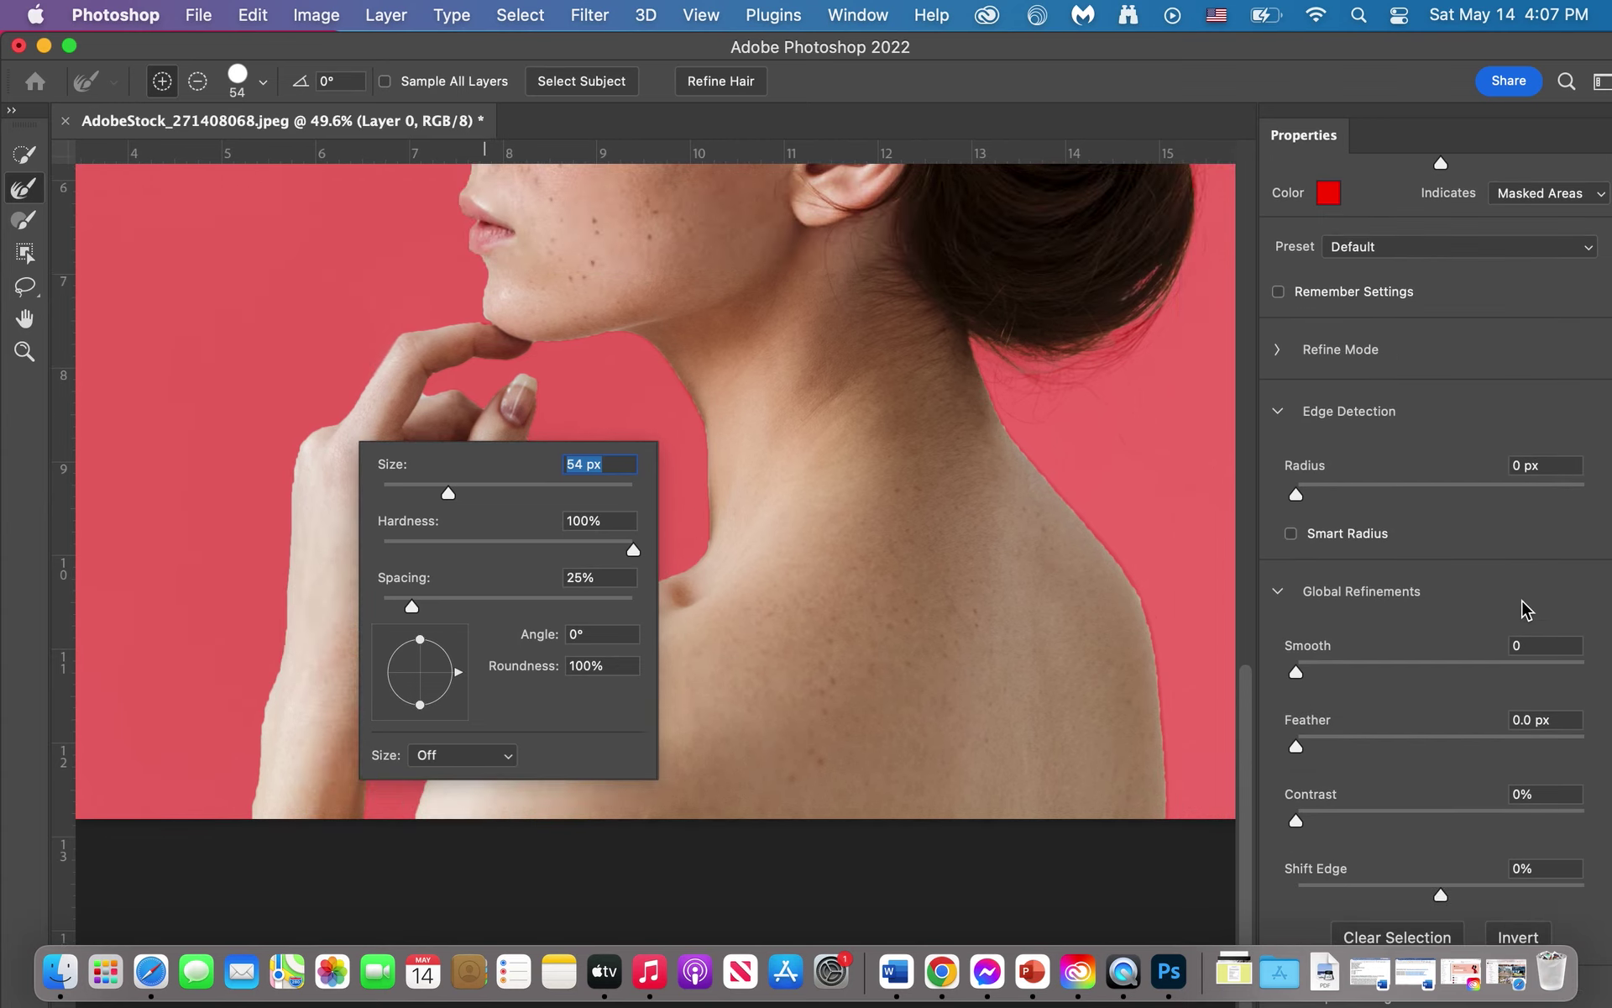
pyautogui.scroll(5, 1526, 610)
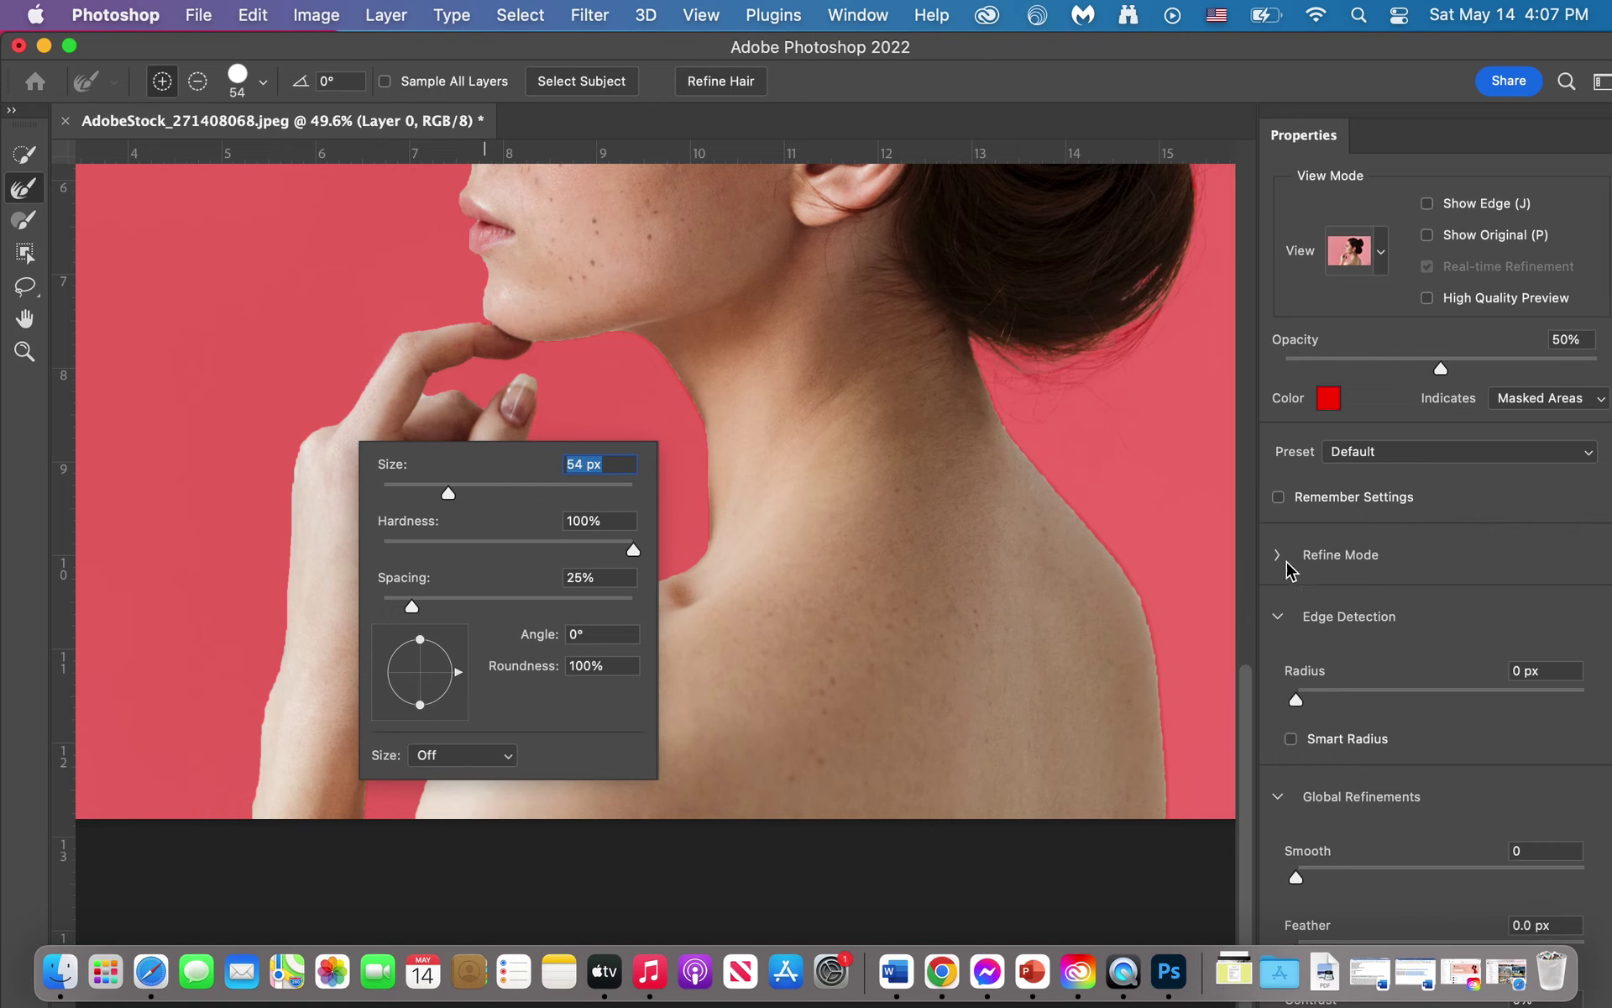
pyautogui.scroll(-2, 1276, 561)
pyautogui.scroll(-1, 1276, 560)
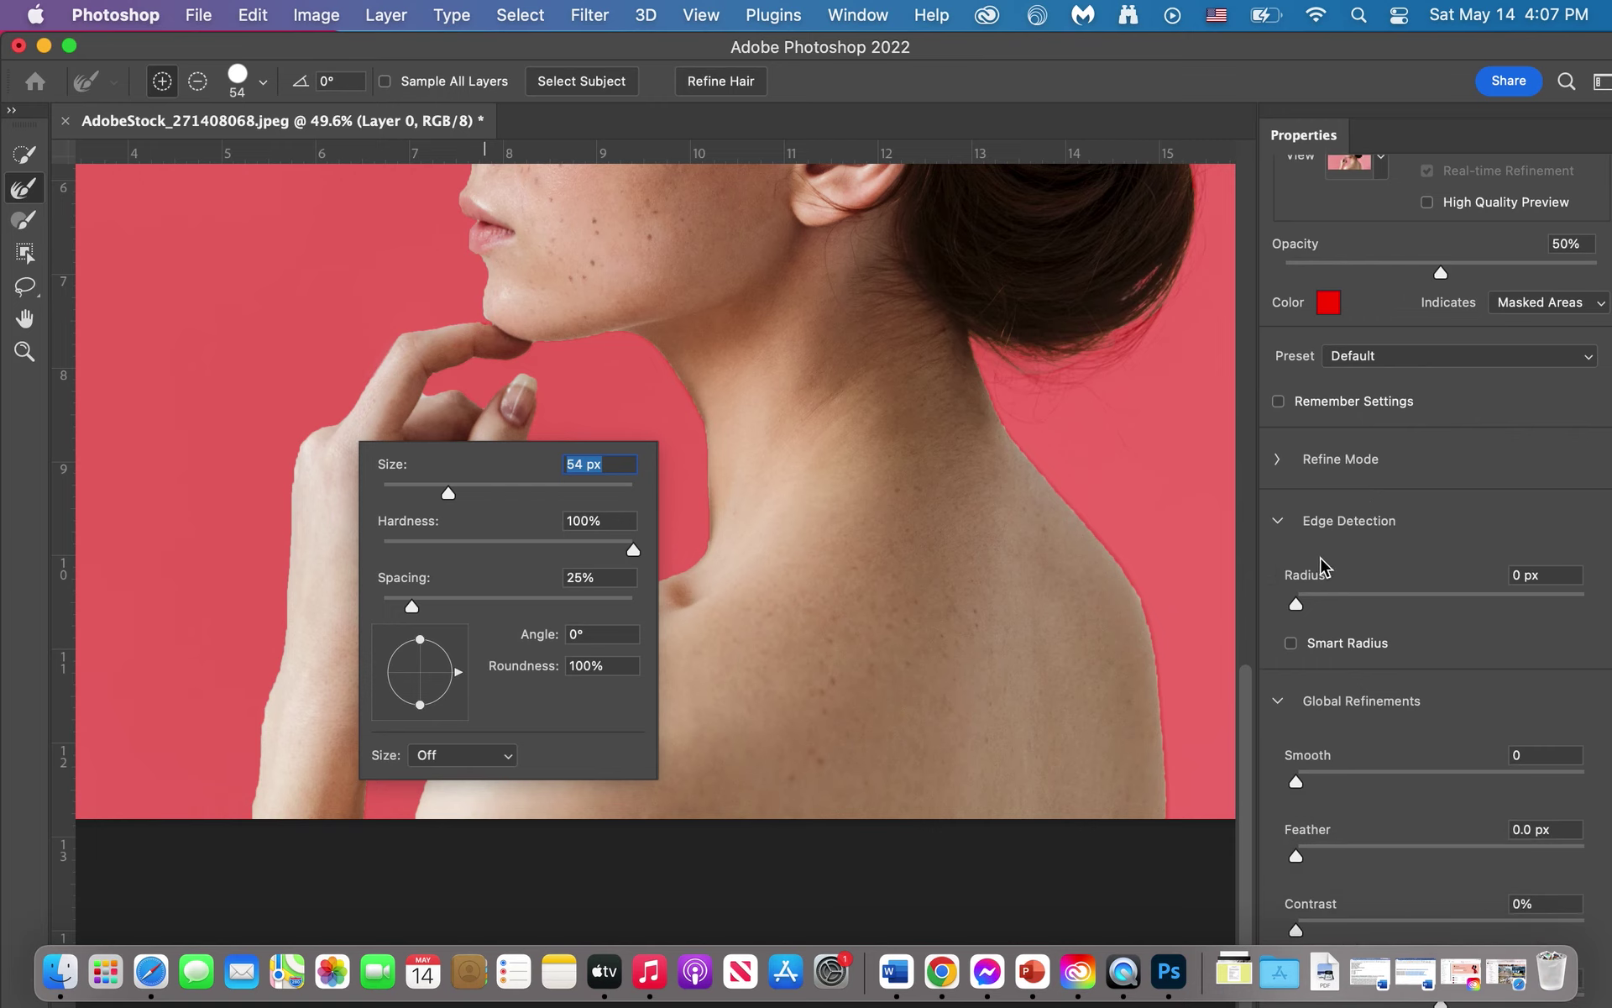
pyautogui.click(1279, 461)
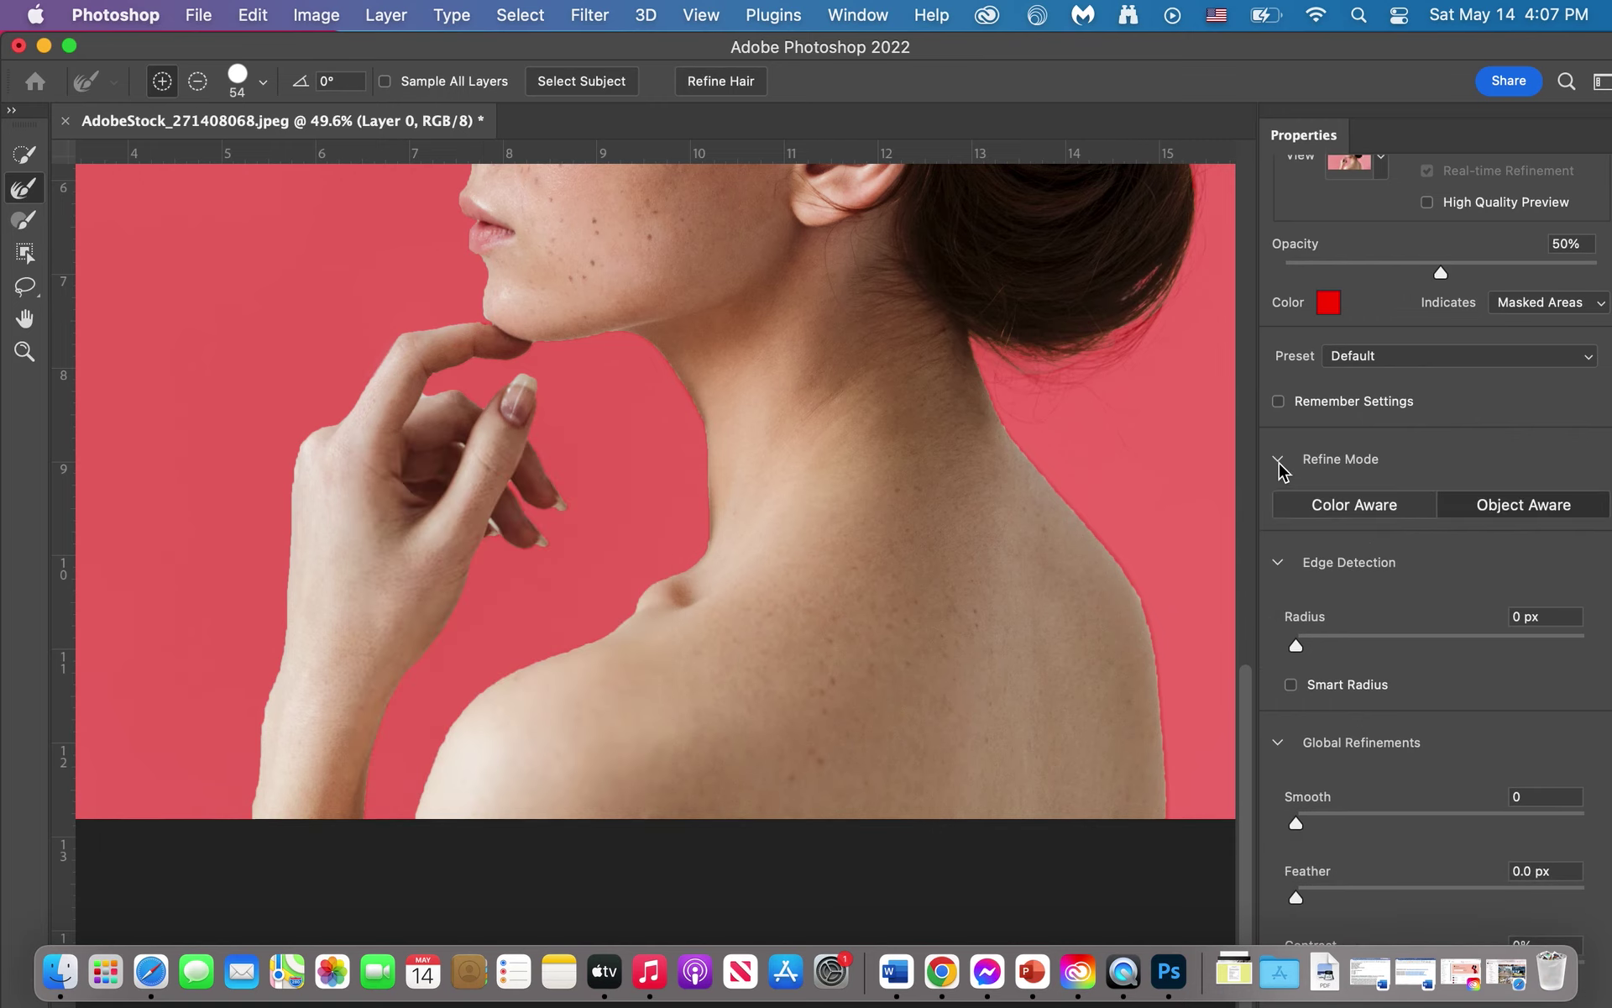
# Step: Set Edge Detection Radius to 2 px and Smooth to 7
pyautogui.scroll(-2, 1310, 563)
pyautogui.moveTo(1297, 567); pyautogui.dragTo(1325, 575)
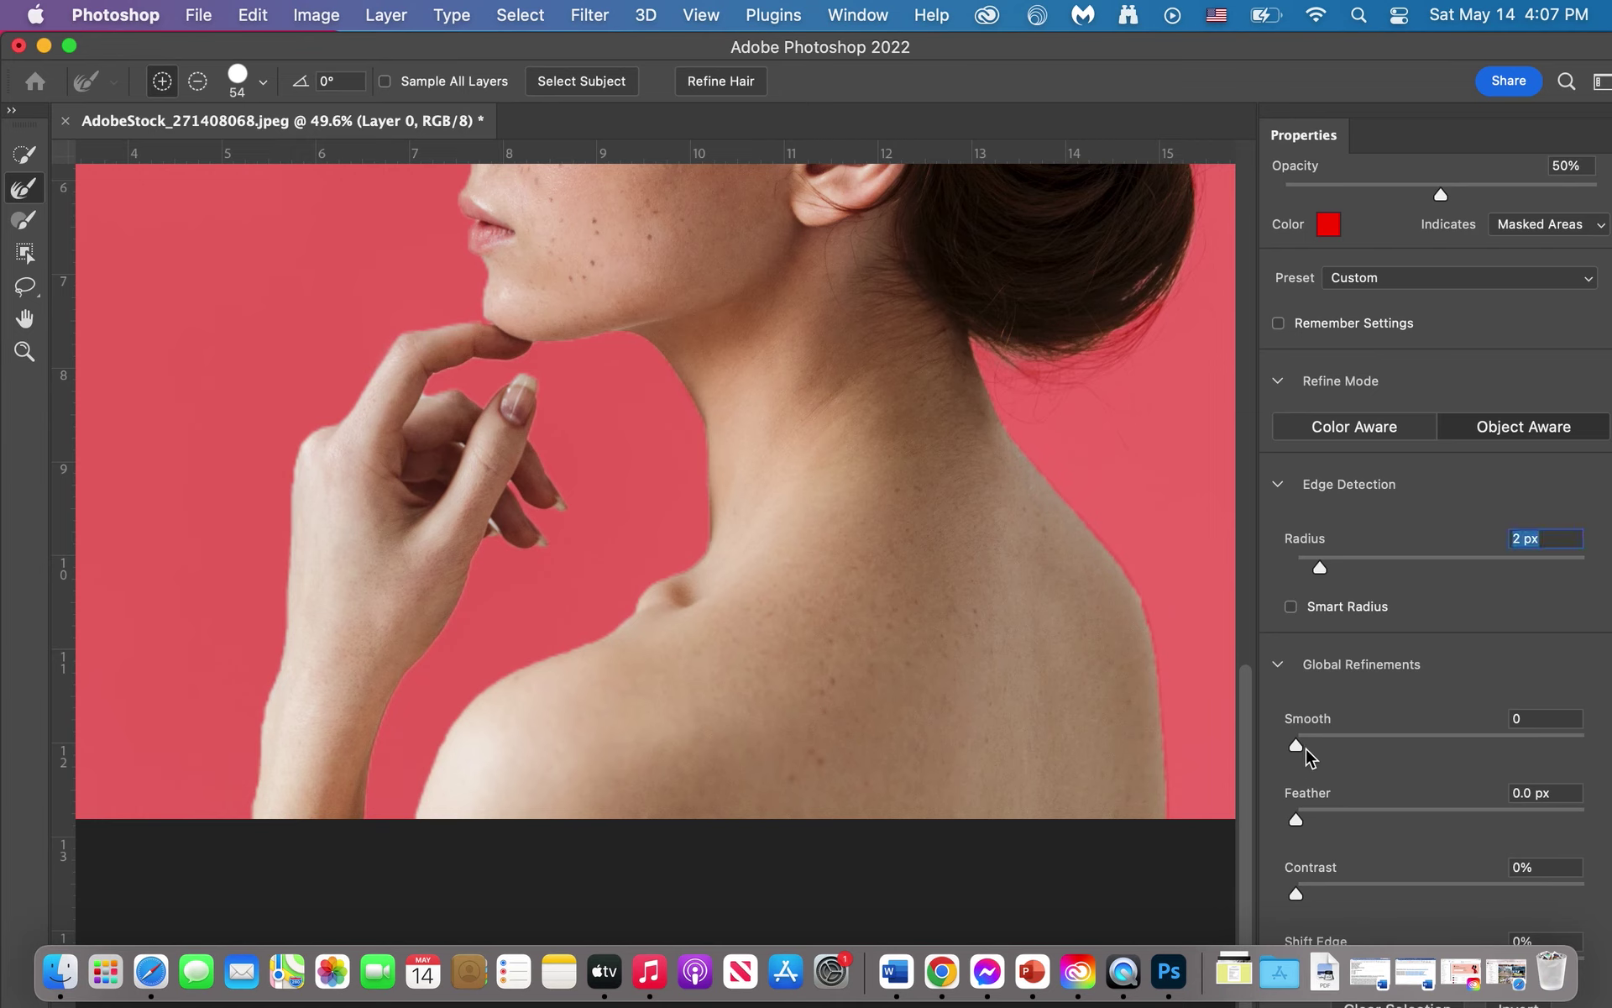
pyautogui.scroll(-1, 1307, 746)
pyautogui.moveTo(1299, 715); pyautogui.dragTo(1316, 716)
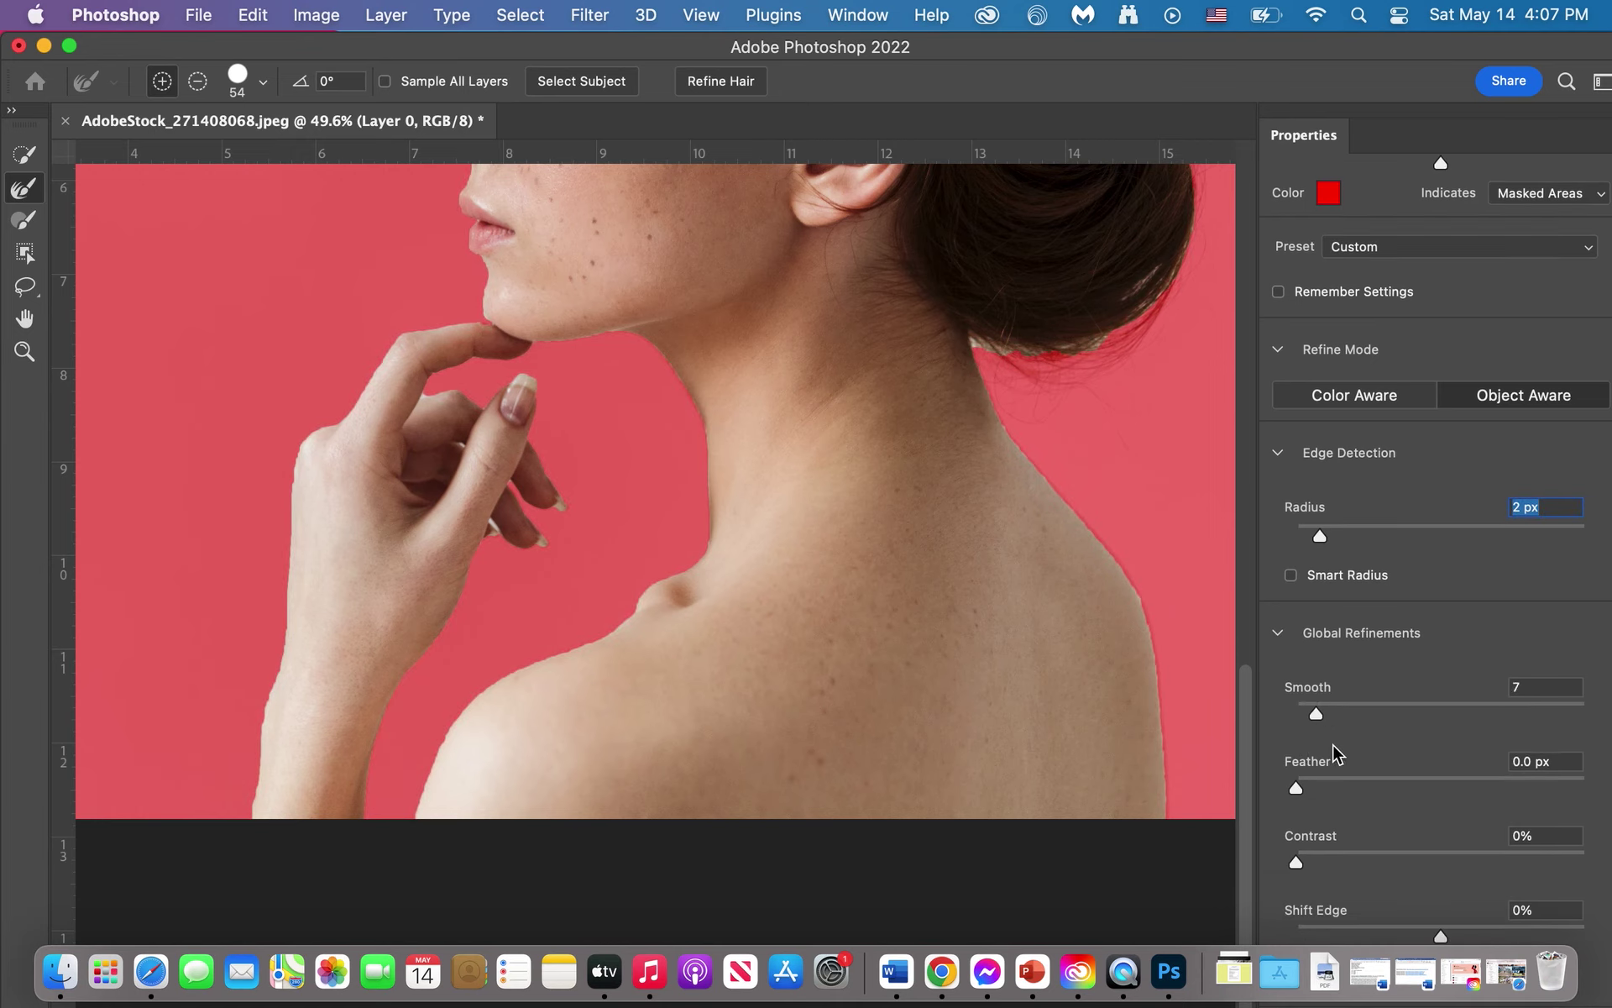
pyautogui.press('Tab')
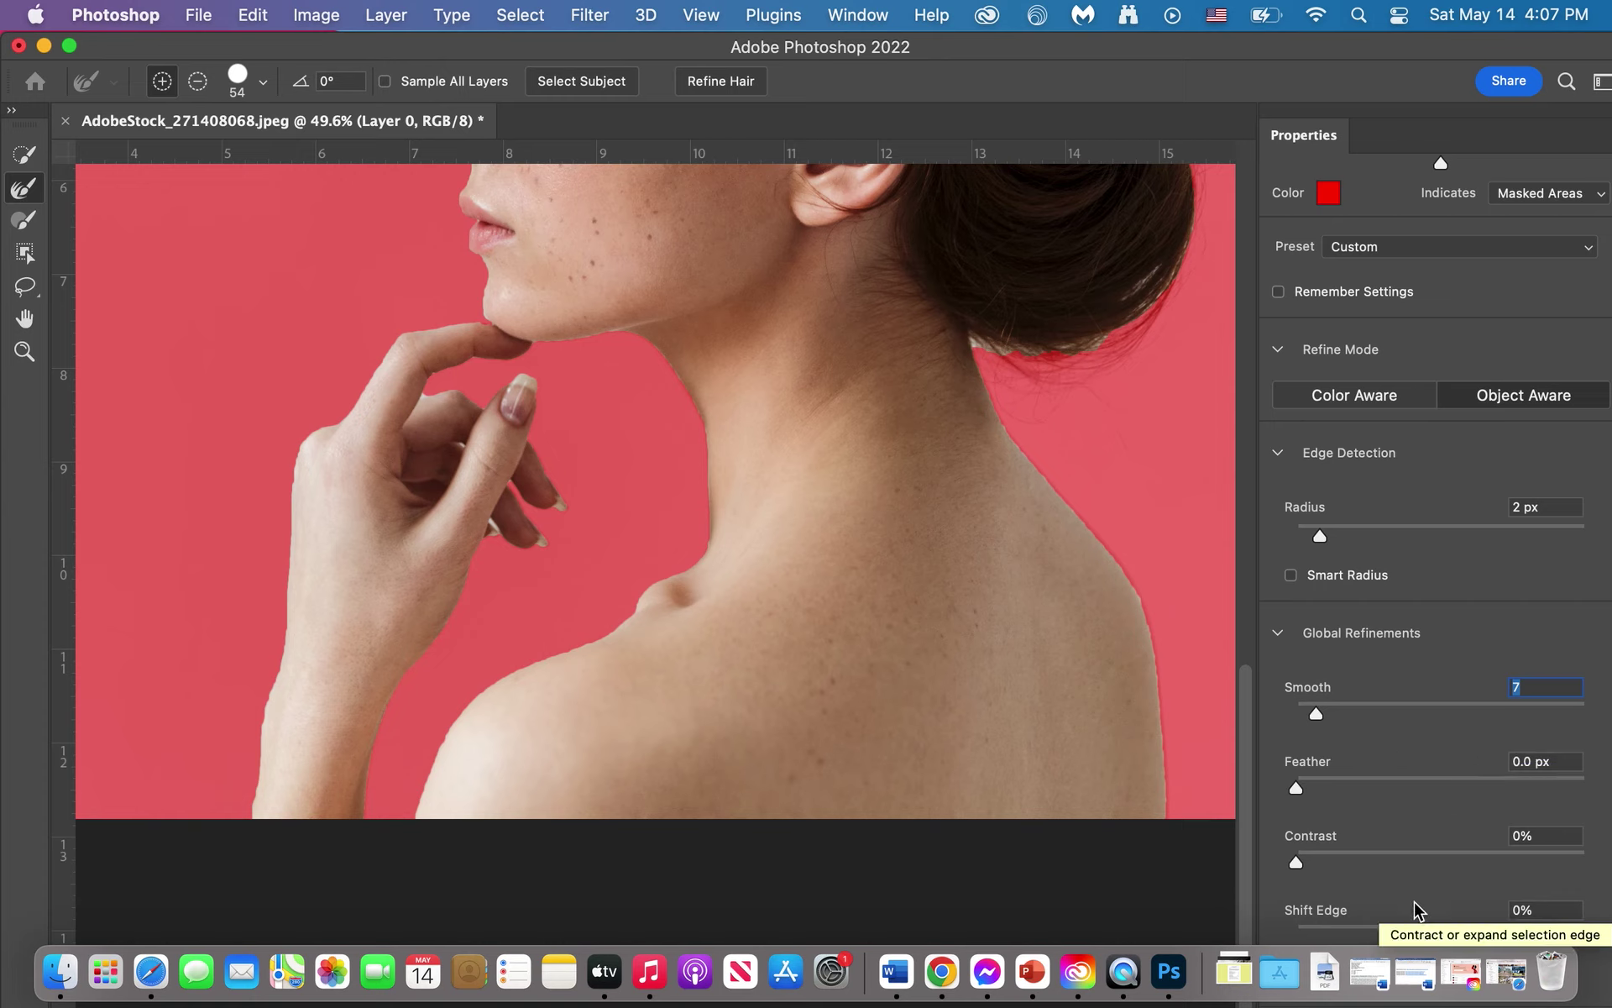
# Step: Apply the refinements and exit Select and Mask back to the image
pyautogui.click(1459, 636)
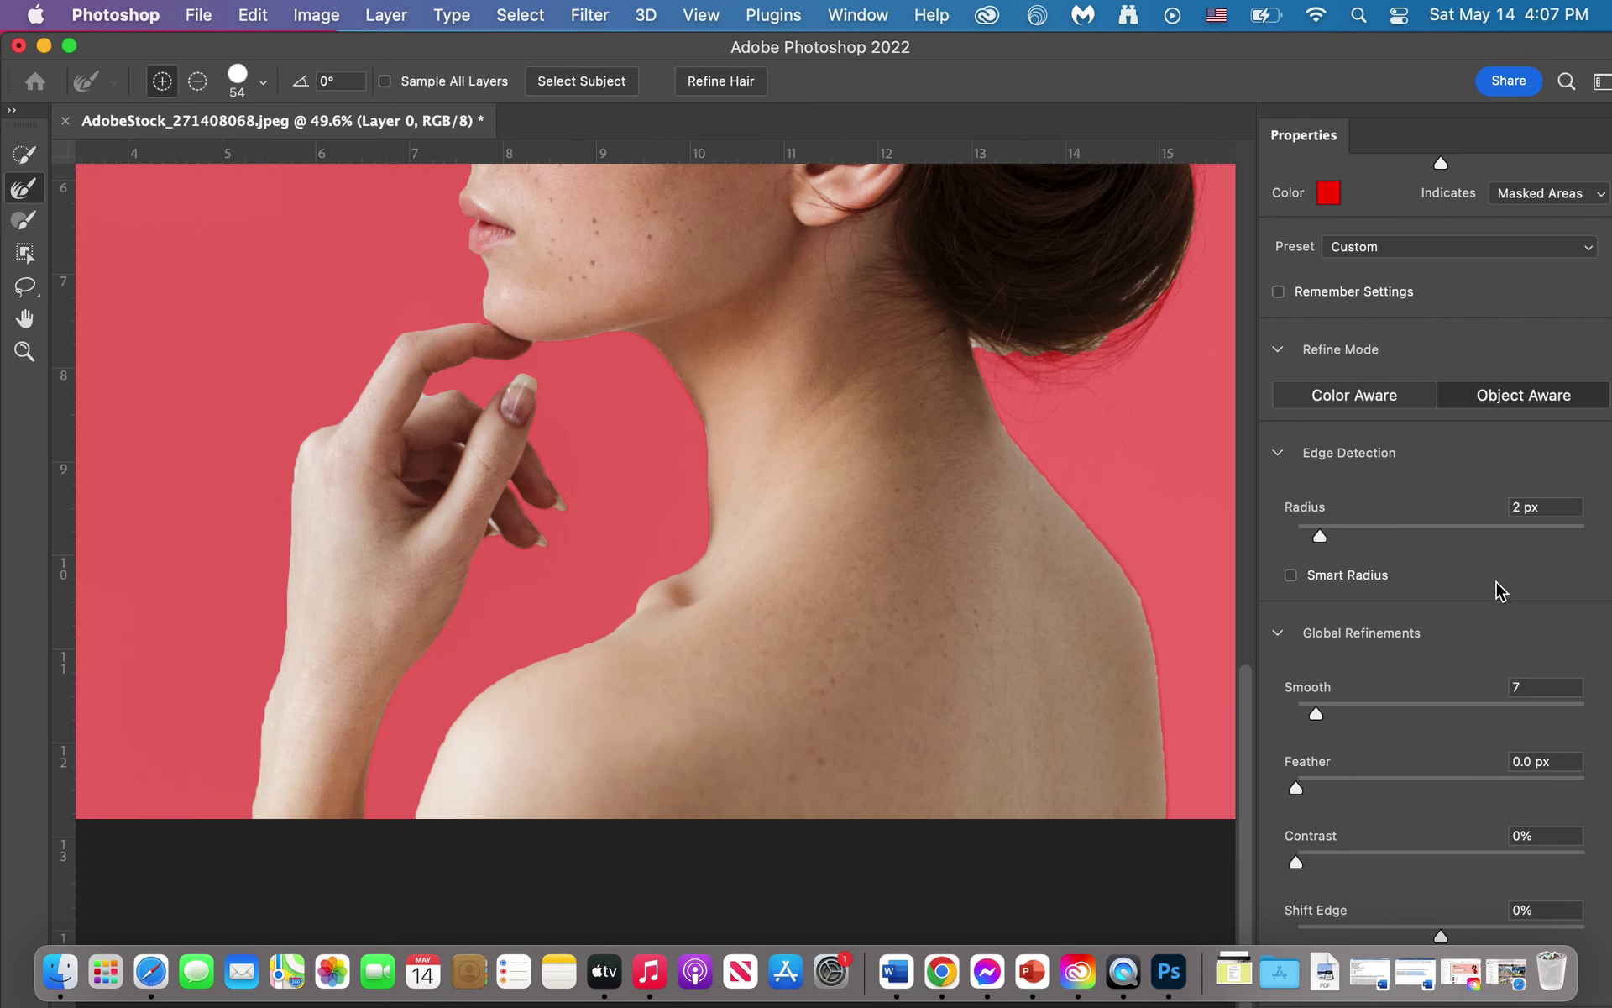
pyautogui.press('Return')
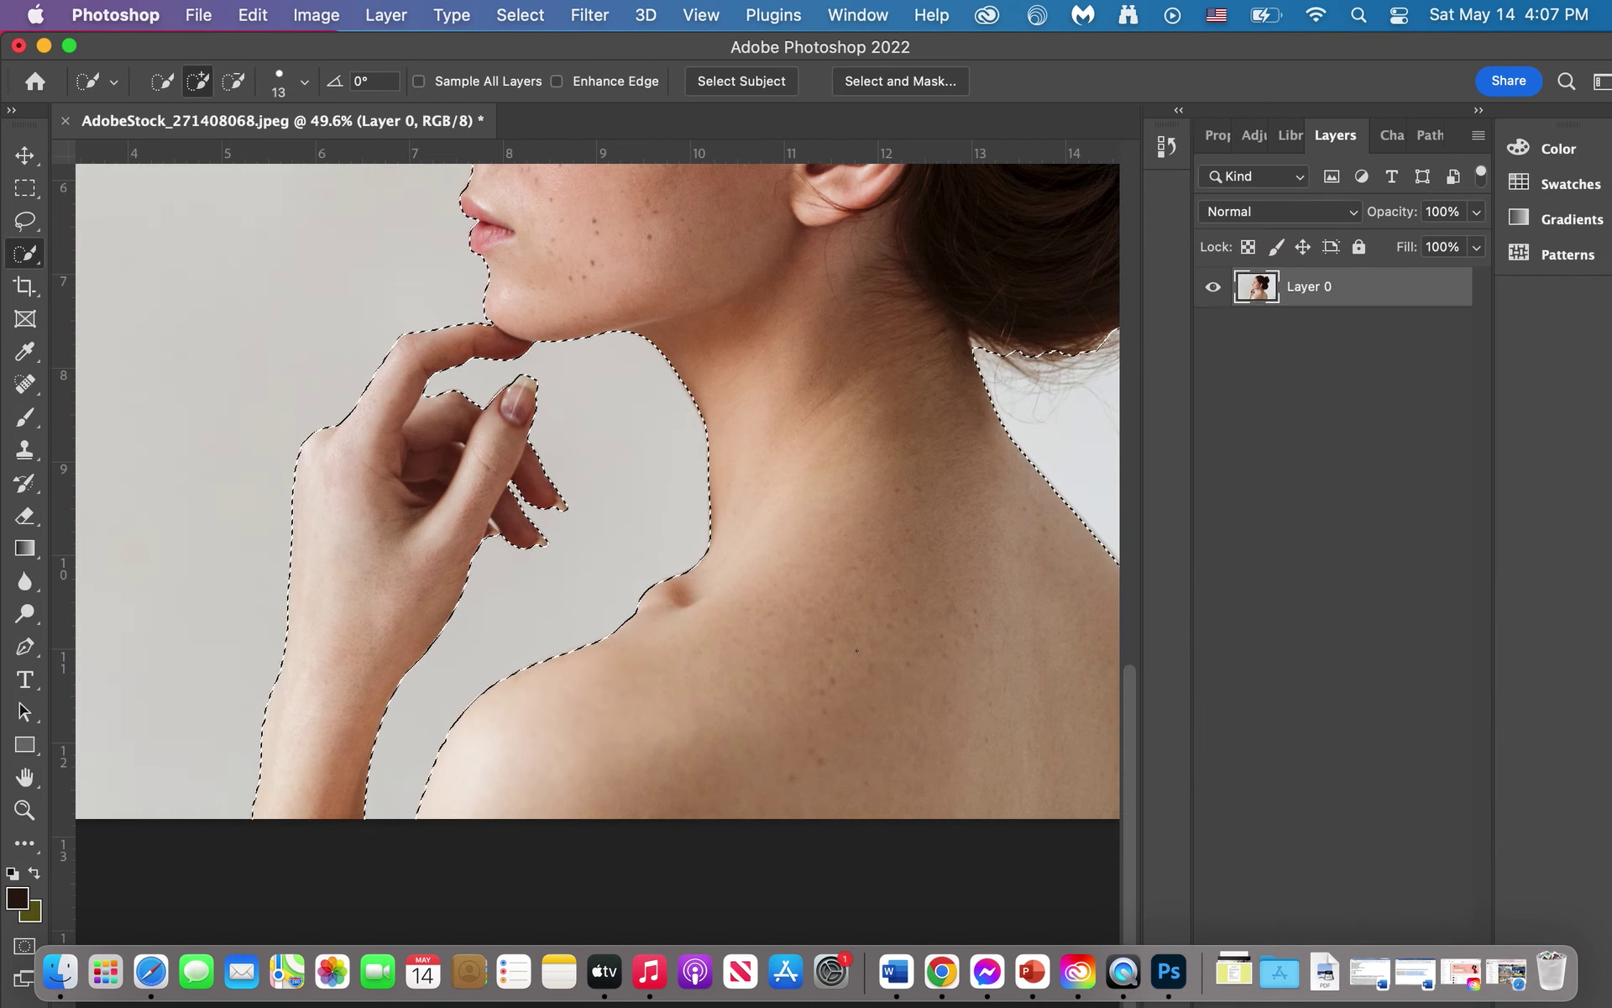
pyautogui.scroll(-3, 690, 695)
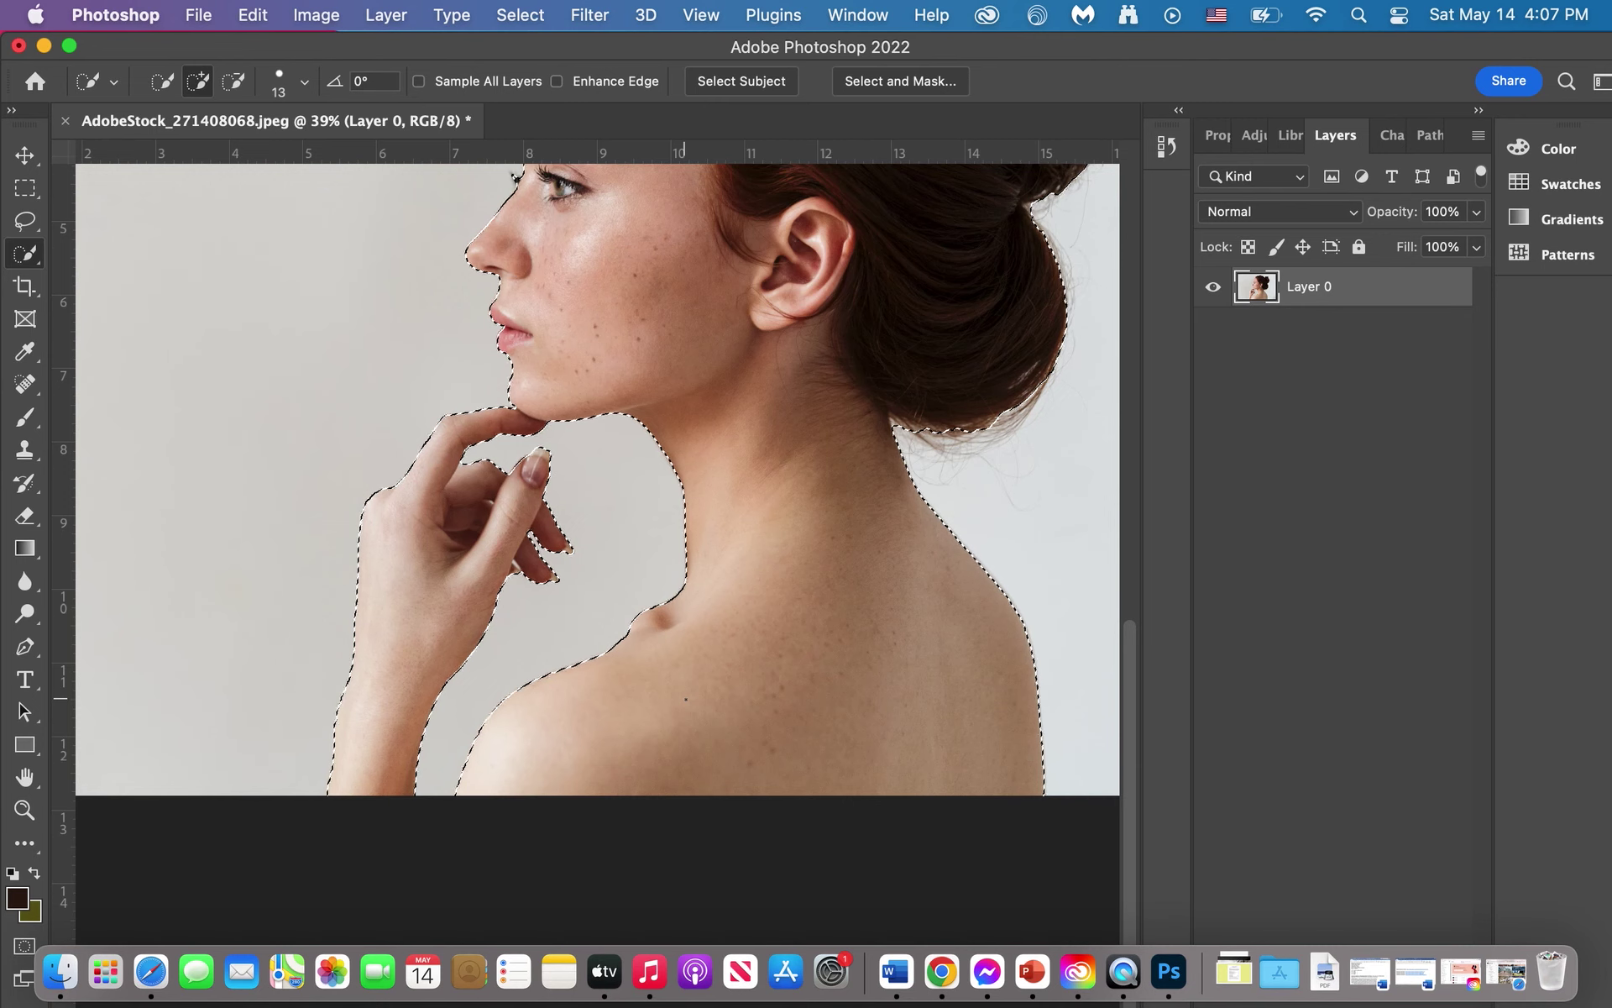
pyautogui.scroll(2, 686, 698)
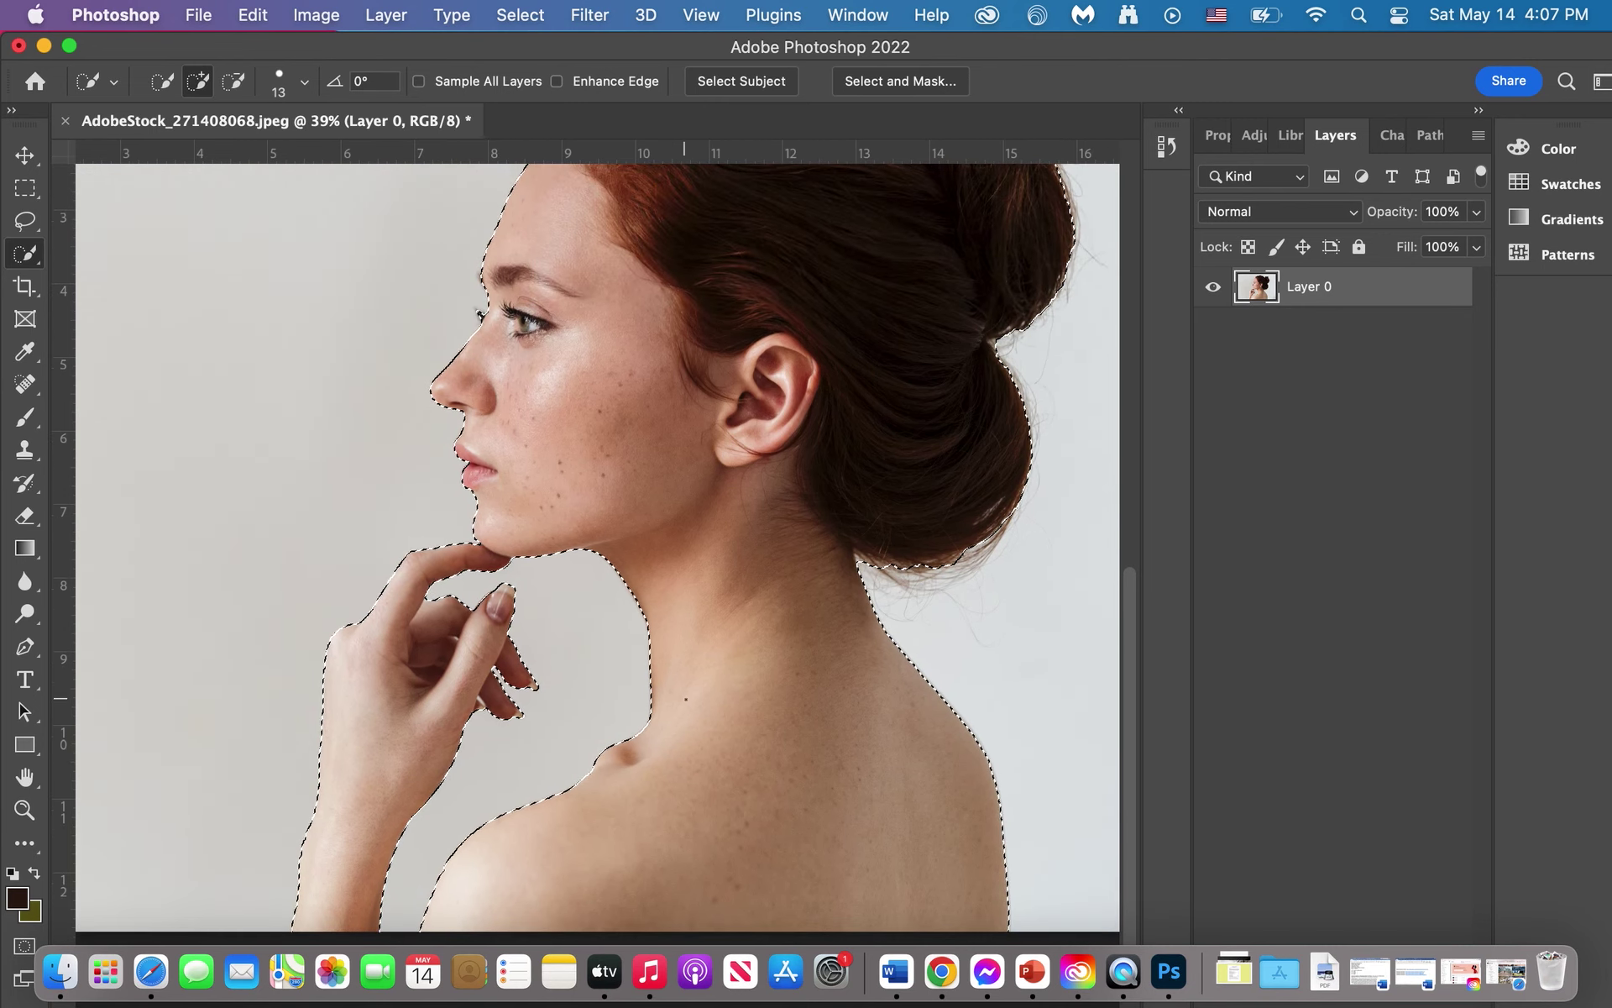